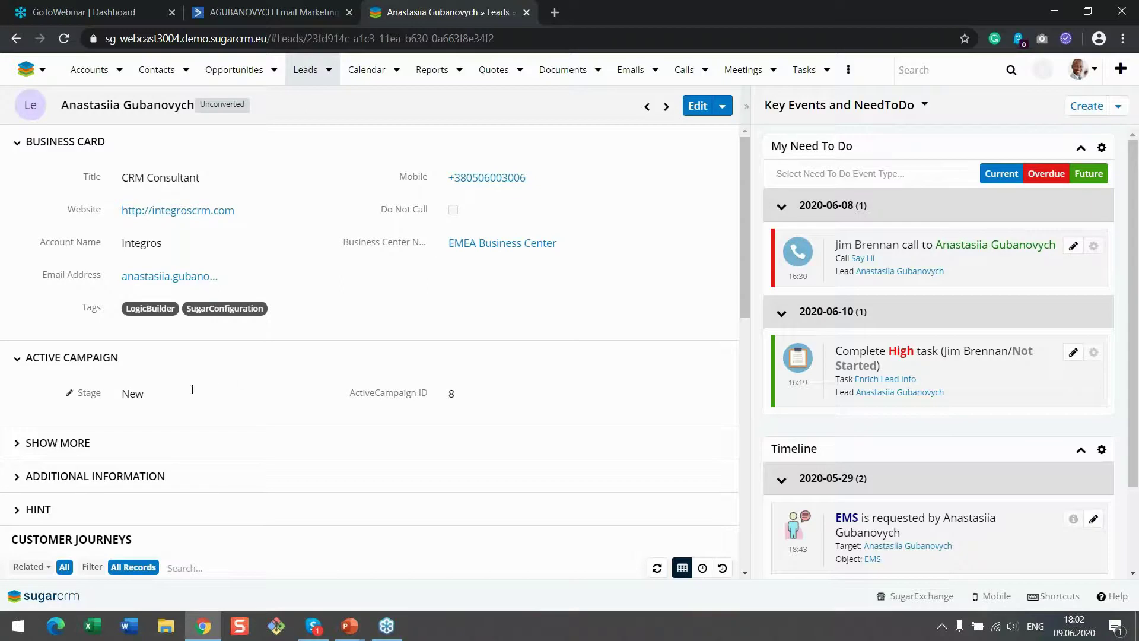
Confirm the SugarCRM lead's Stage still reads New, then switch to the ActiveCampaign contacts list
click(126, 398)
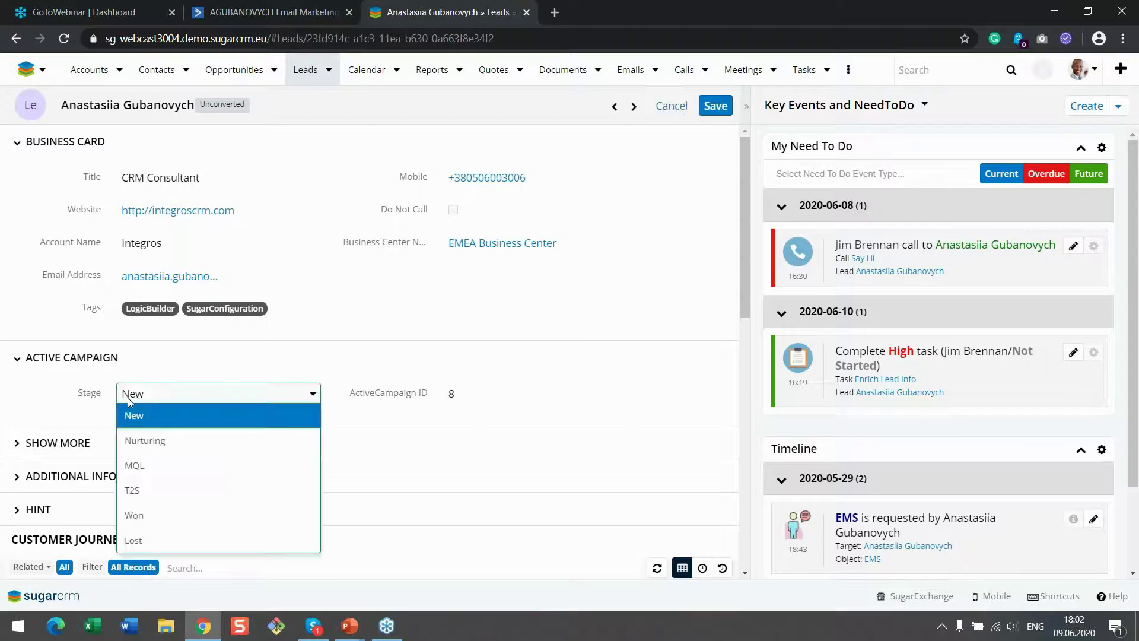
click(112, 401)
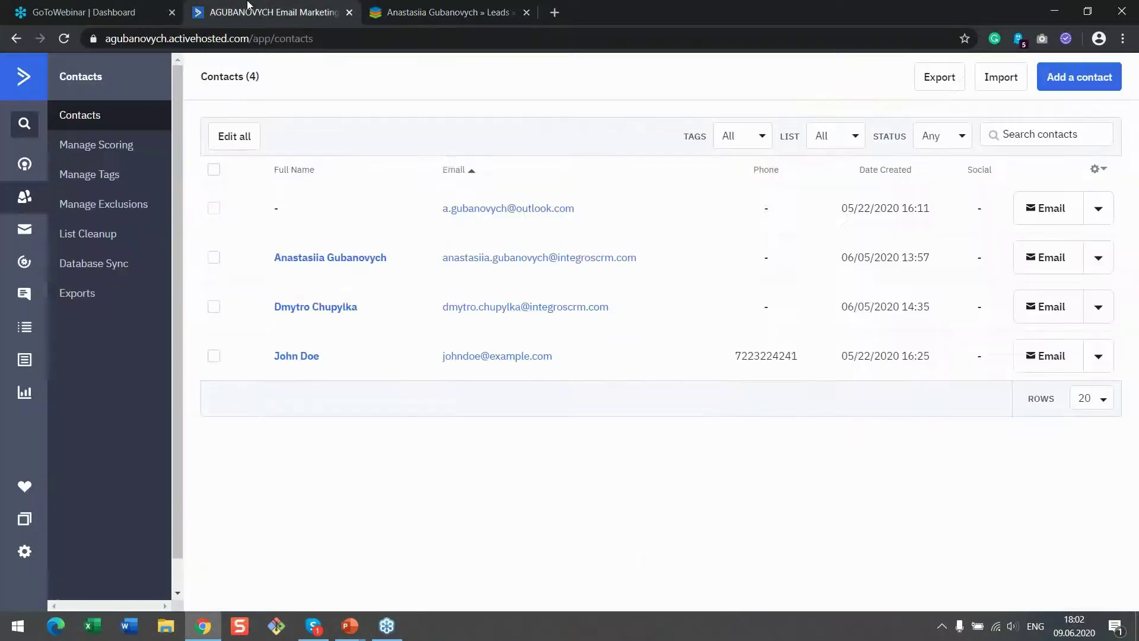
click(250, 12)
Open the lead's ActiveCampaign contact, check its Stage matches New in SugarCRM, and open a blank tab
click(340, 258)
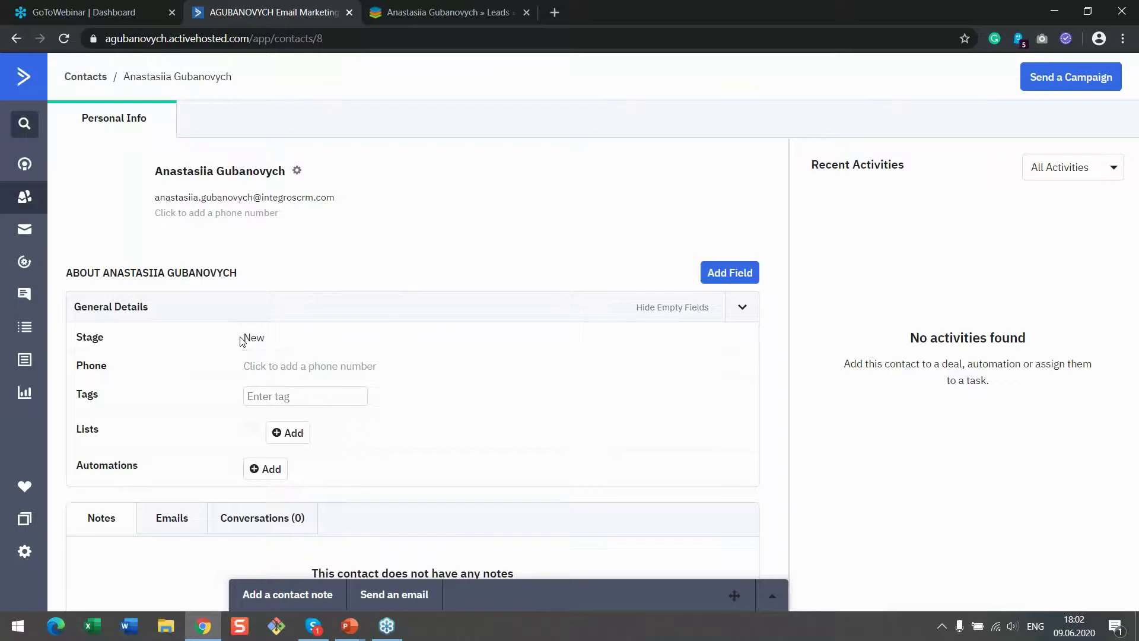
click(451, 12)
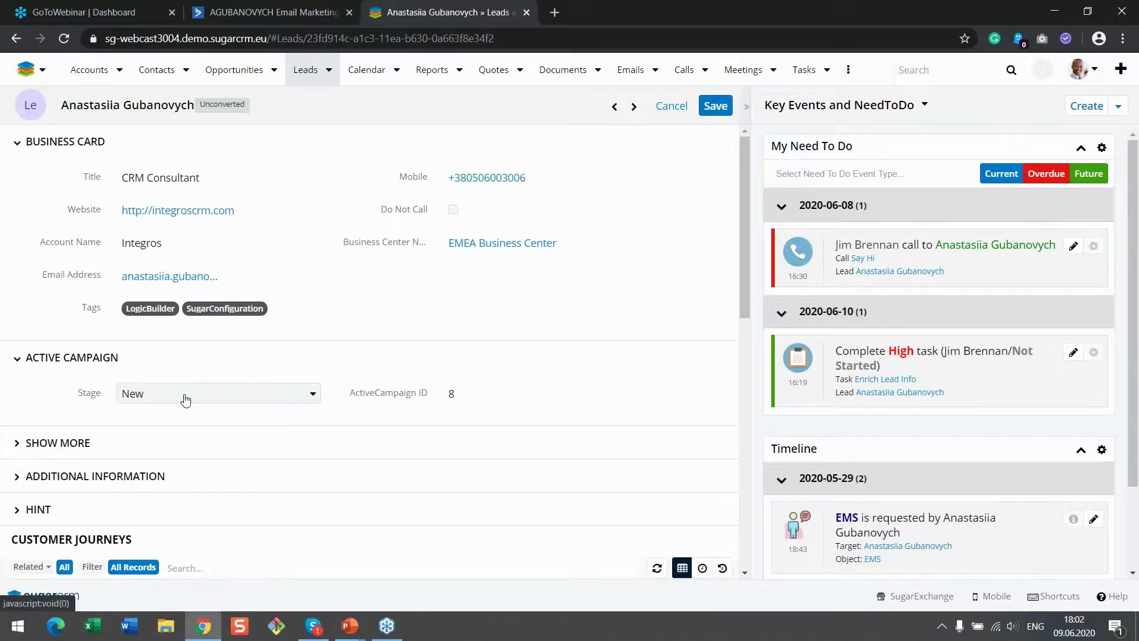
click(284, 12)
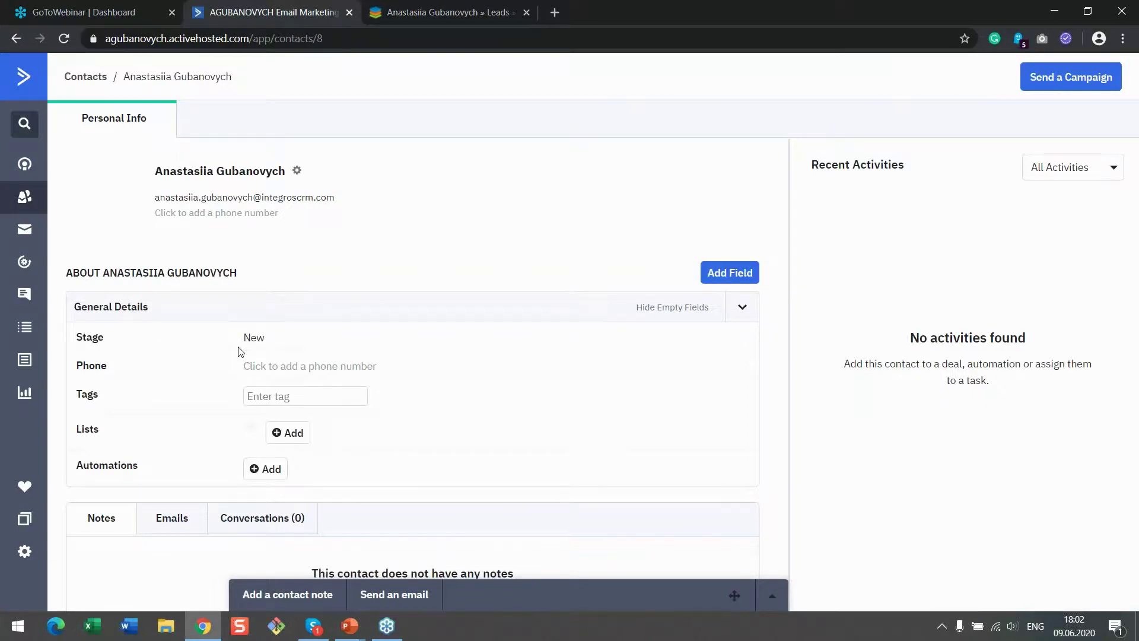
click(553, 12)
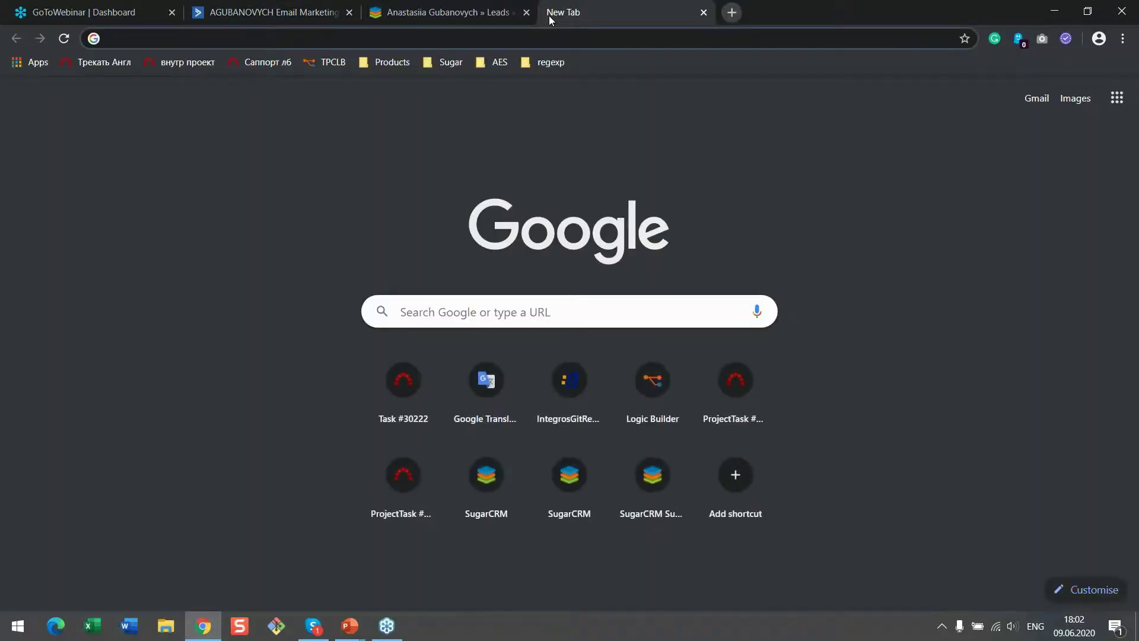
Go to Logic Builder, sign in, and load the Marketing automation project found by filtering 'ma'
text(lo)
key(Return)
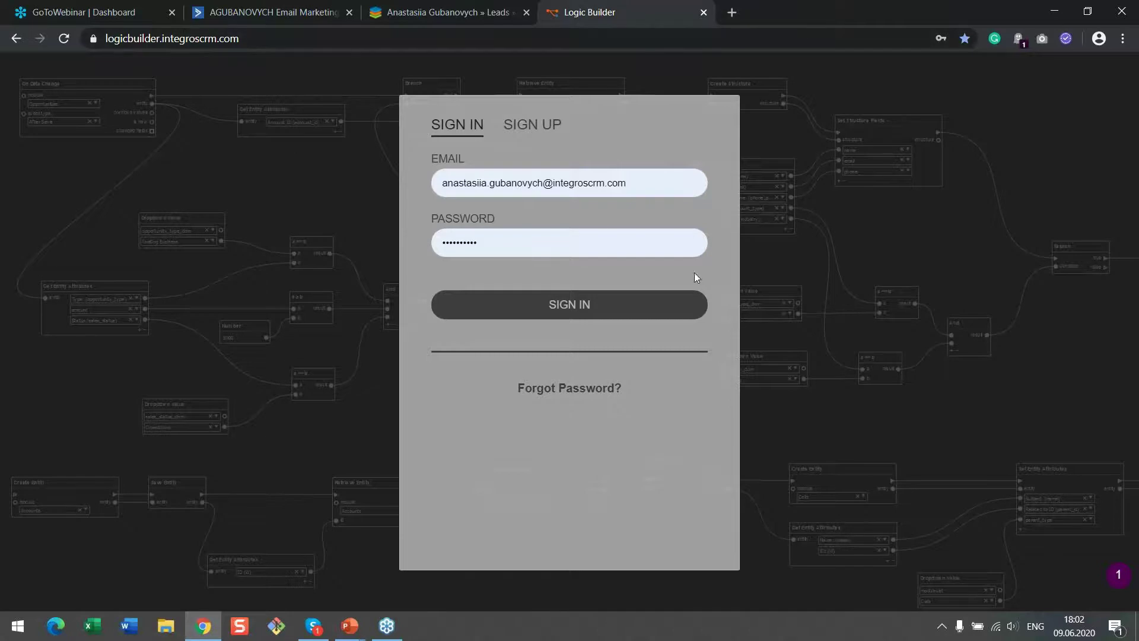
click(659, 313)
click(549, 183)
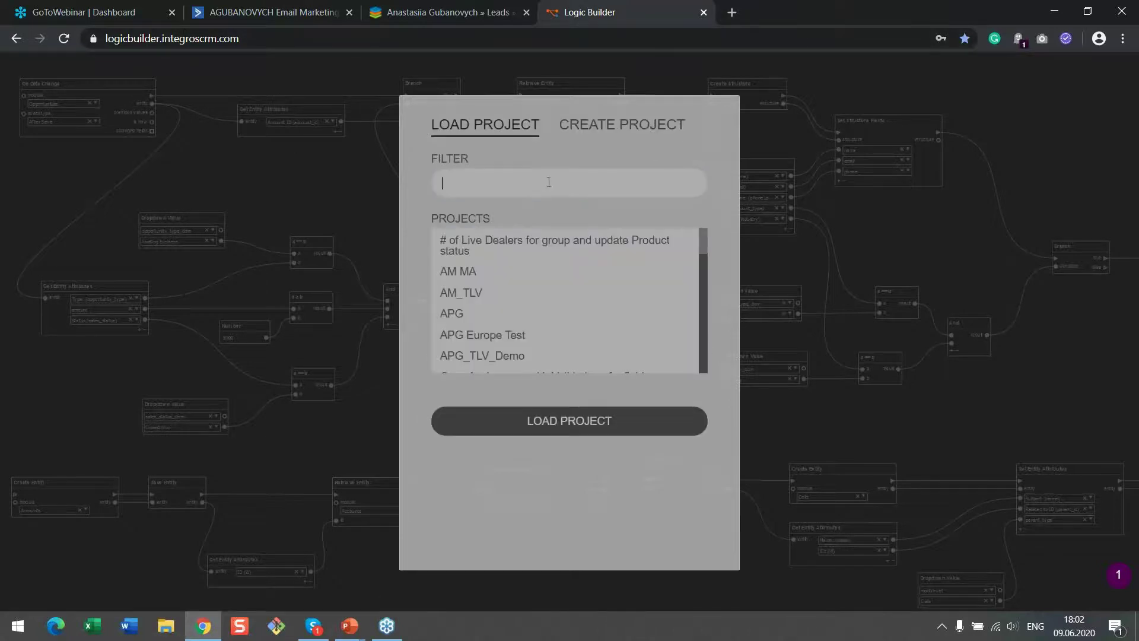
text(ma)
click(552, 265)
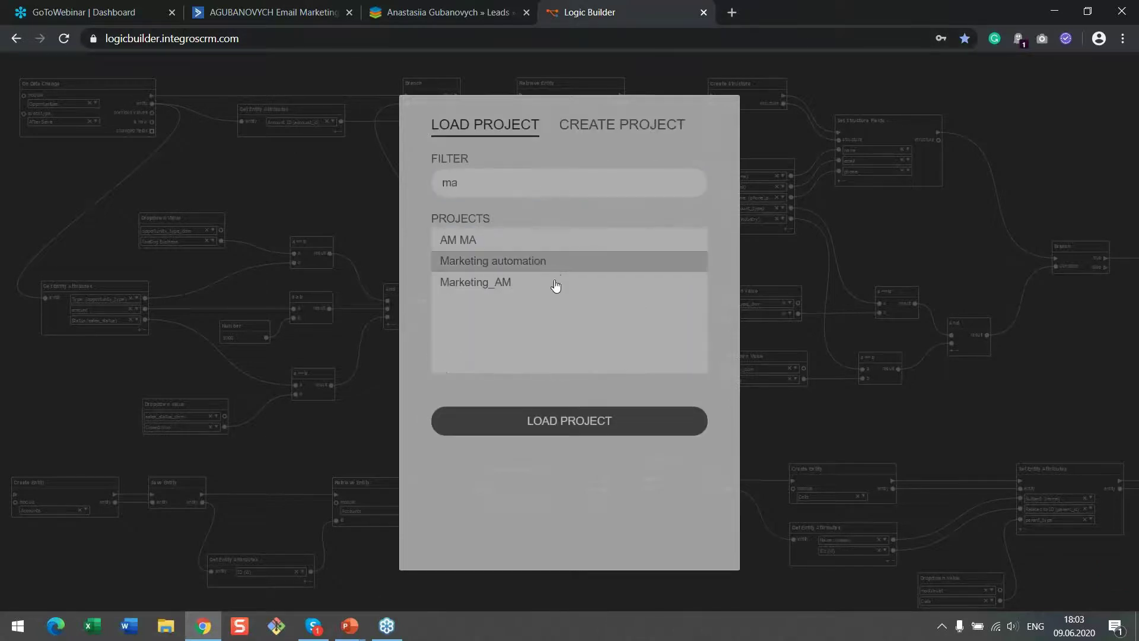
click(582, 422)
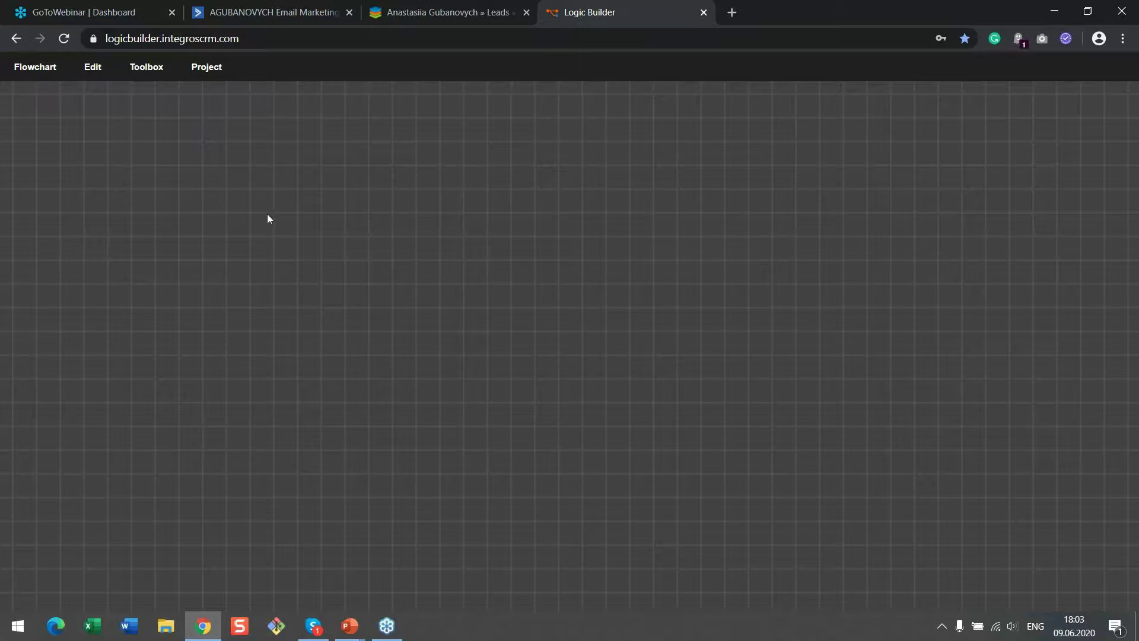
Under Project > Update Project Metadata, paste the SugarCRM base address as the Sugar URL
click(209, 68)
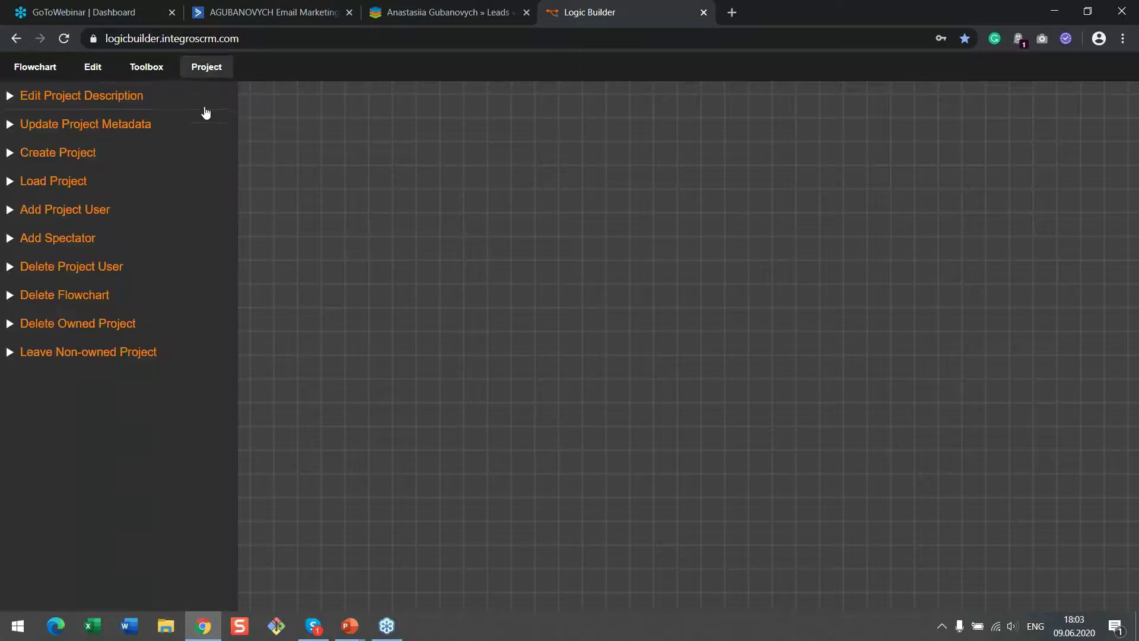
click(179, 128)
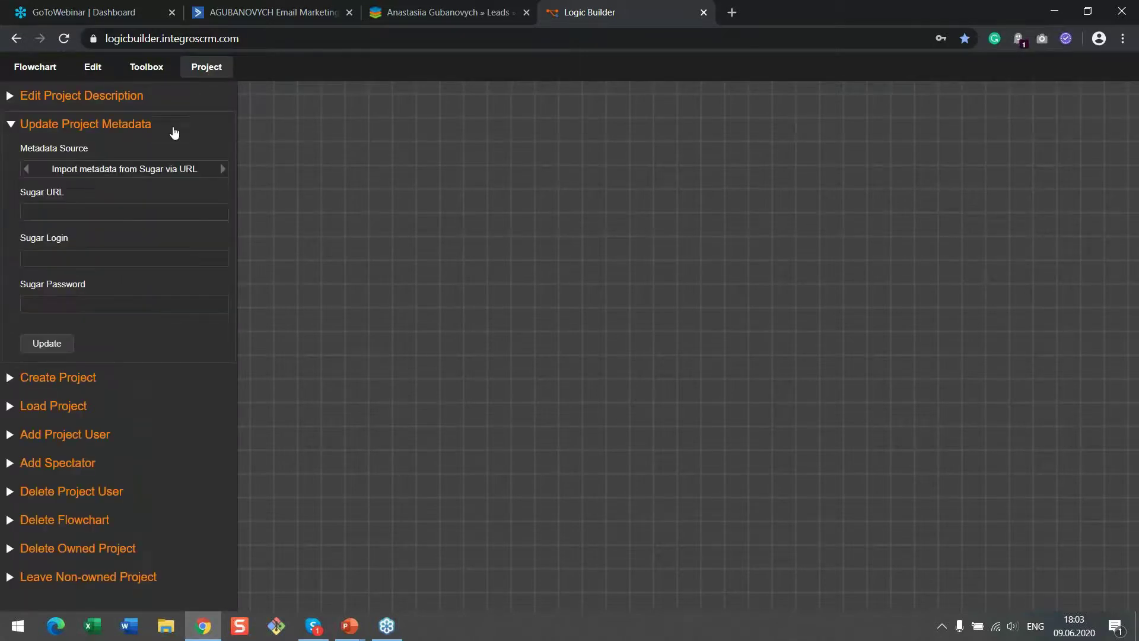
click(164, 213)
click(428, 12)
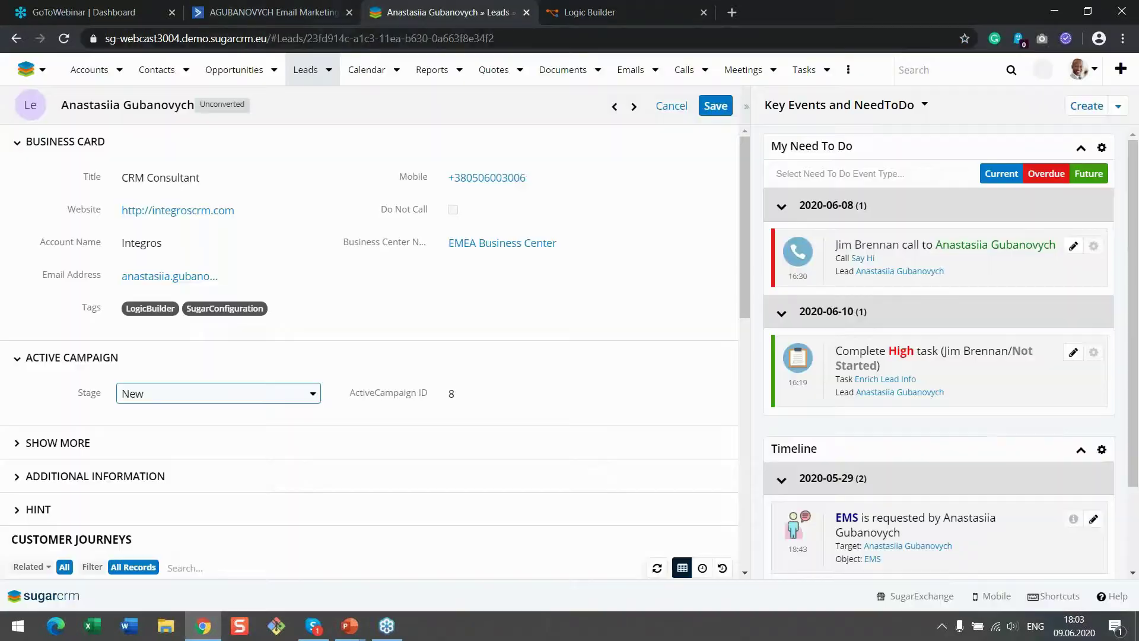
drag(268, 38, 104, 37)
key(ctrl+c)
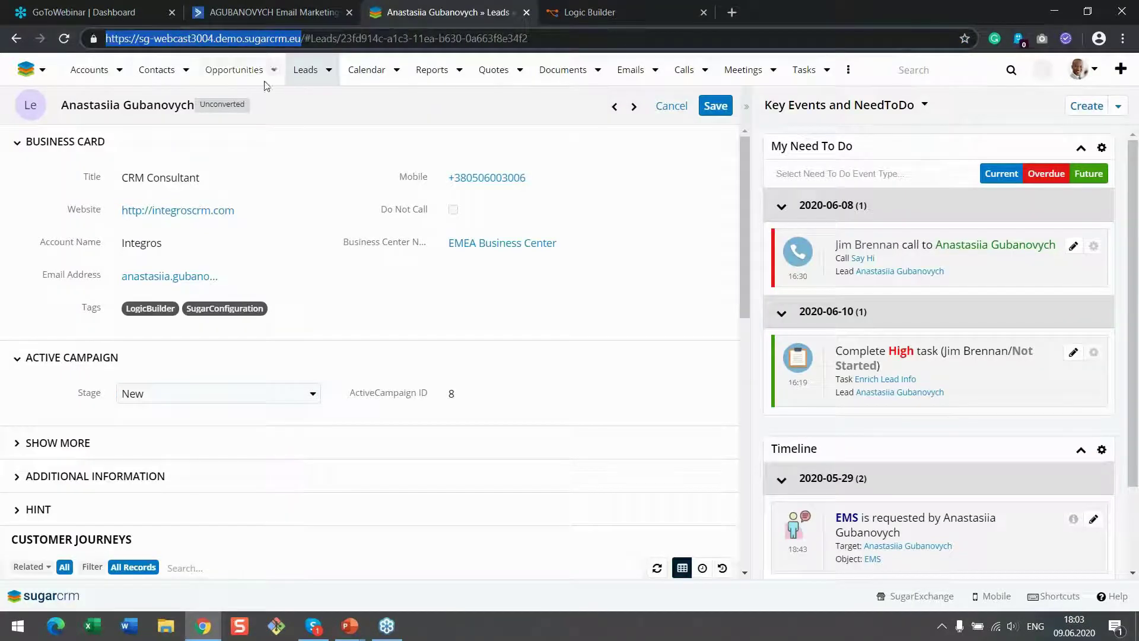
click(587, 12)
key(ctrl+v)
Enter the Sugar login and password, run the metadata update, and dismiss the confirmation
click(173, 254)
text(admin)
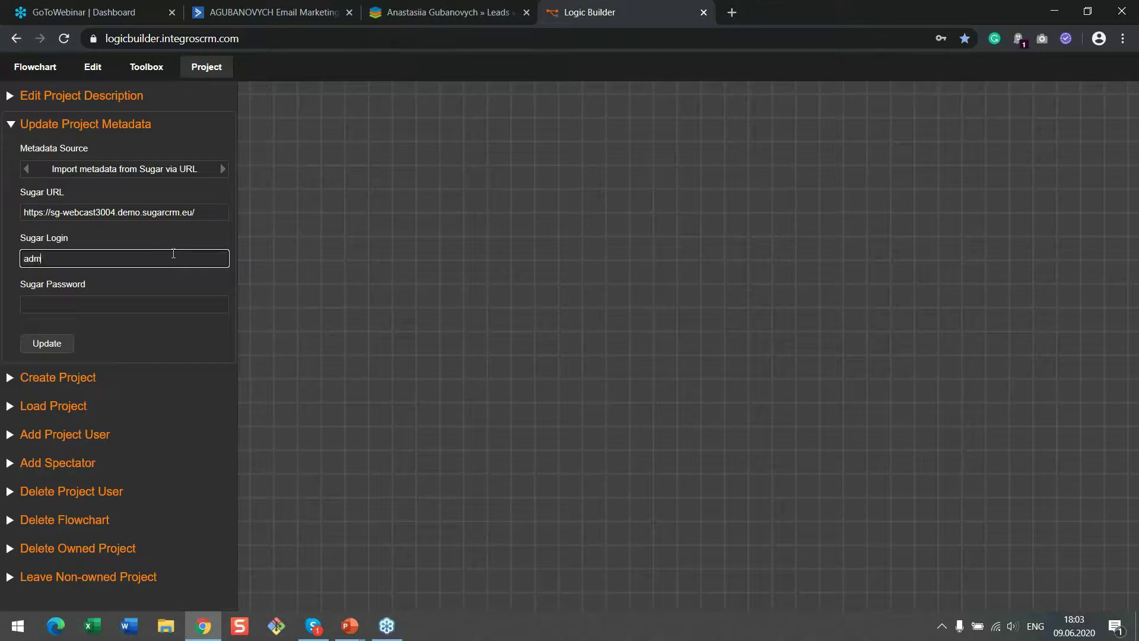
click(155, 306)
text(****)
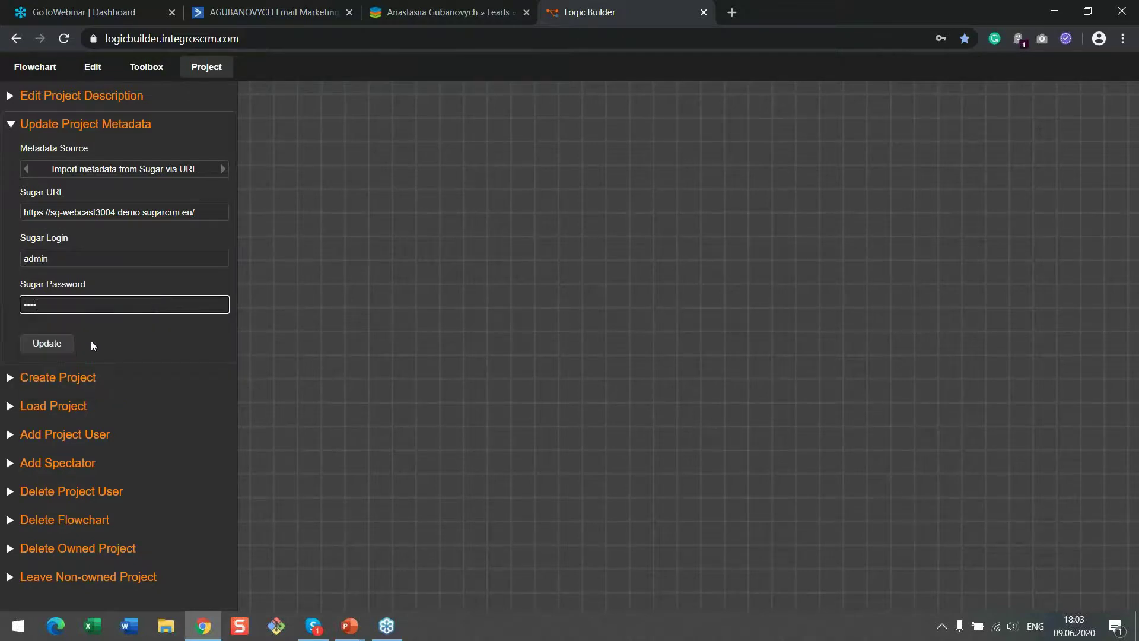
click(47, 344)
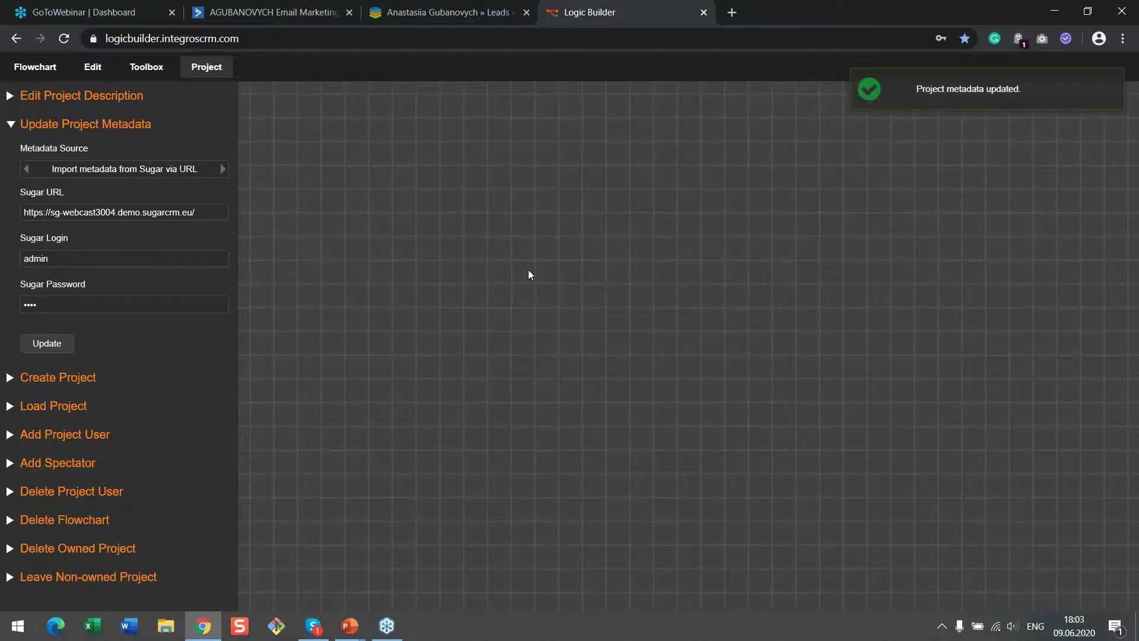
click(893, 92)
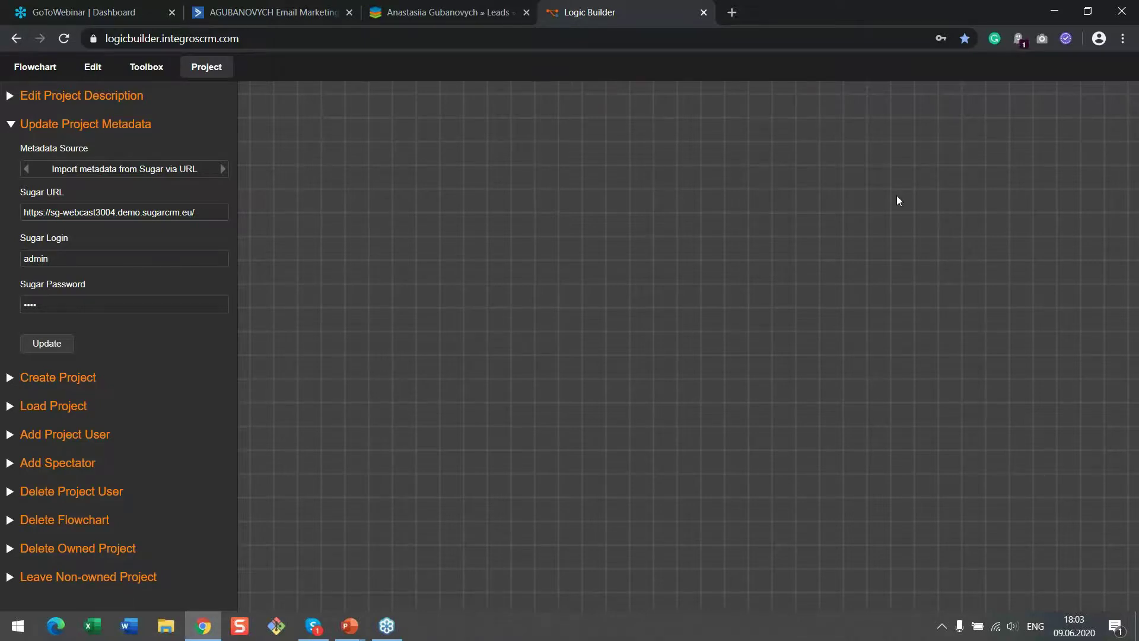
Add an On Data Change node from the operator toolbox to the flowchart canvas
click(145, 67)
click(117, 98)
click(92, 123)
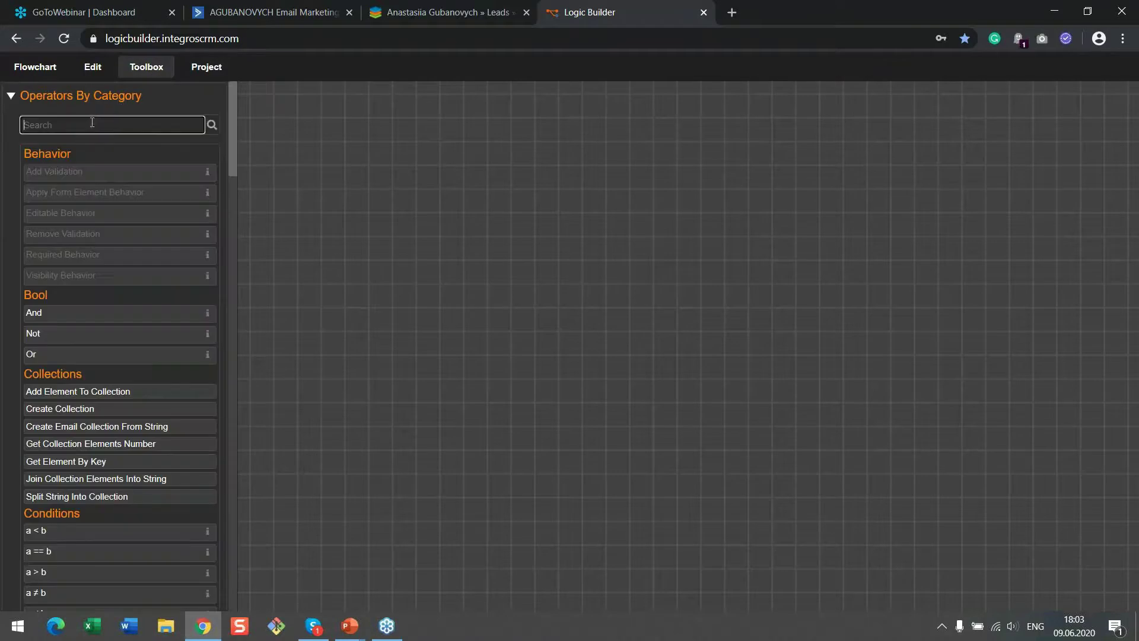
text(on da)
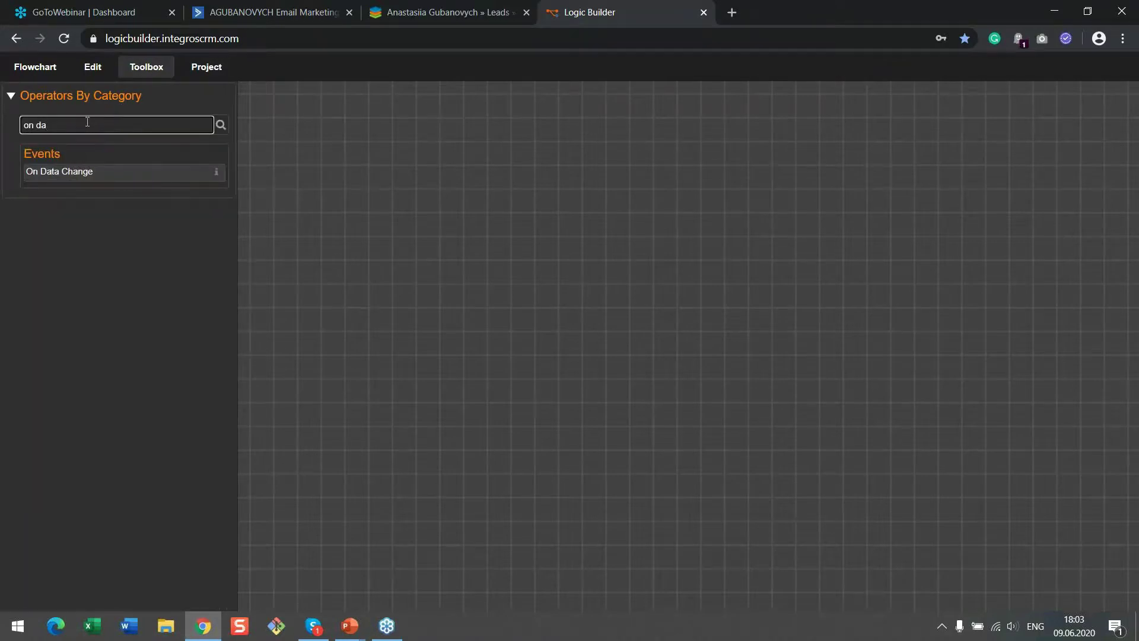
click(111, 176)
scroll(514, 315, up, 3)
drag(597, 319, 411, 134)
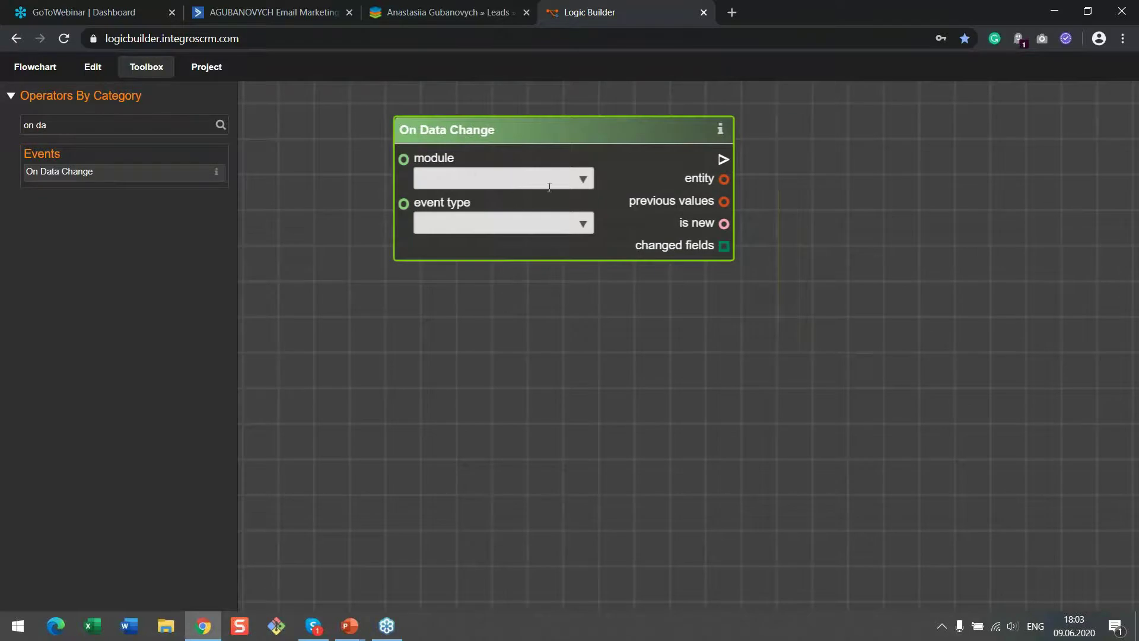
Set the On Data Change trigger to the Leads module with the After Save event
click(589, 180)
click(555, 202)
text(l)
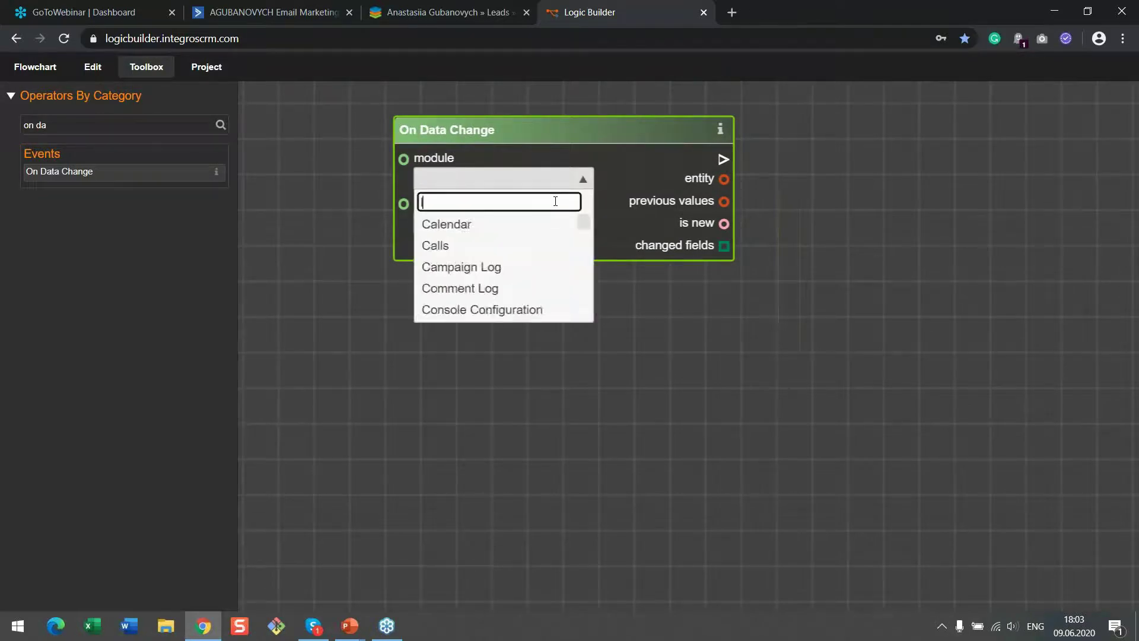
text(eads)
click(524, 226)
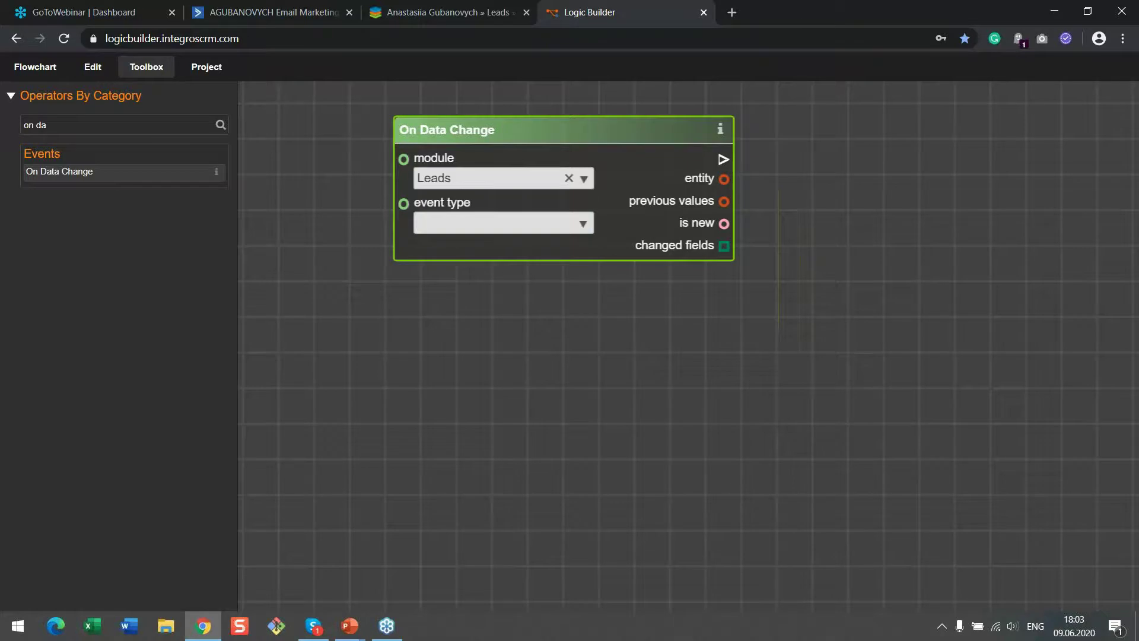
click(582, 224)
click(552, 295)
drag(628, 134, 608, 170)
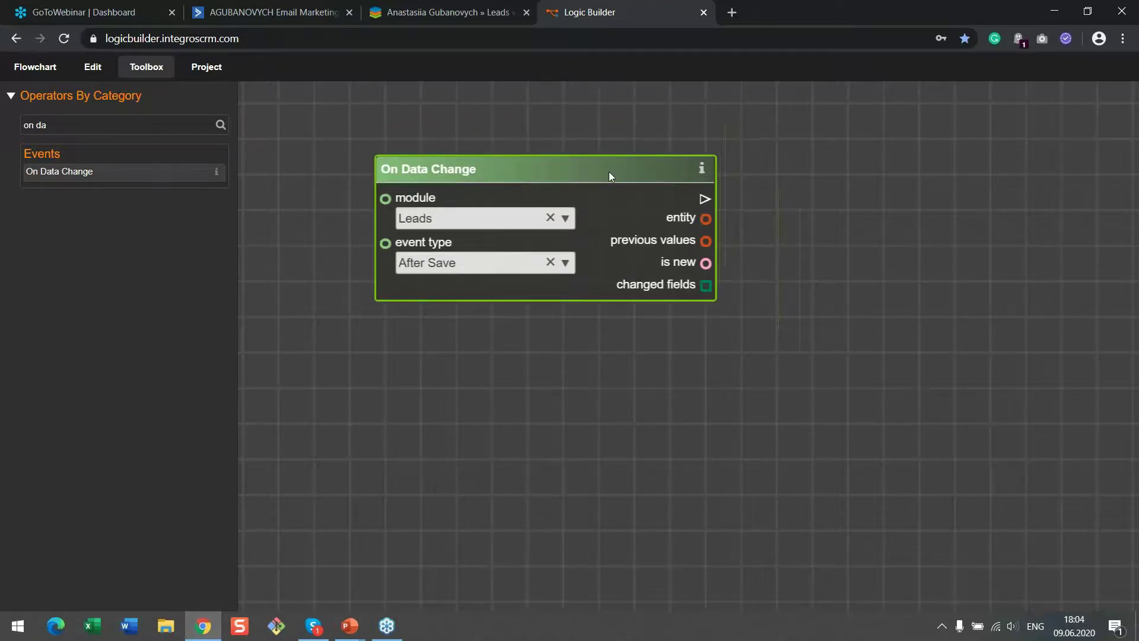
Add a Get Entity Attributes node fed by the changed lead, reading Stage (stage_c)
drag(48, 124, 3, 132)
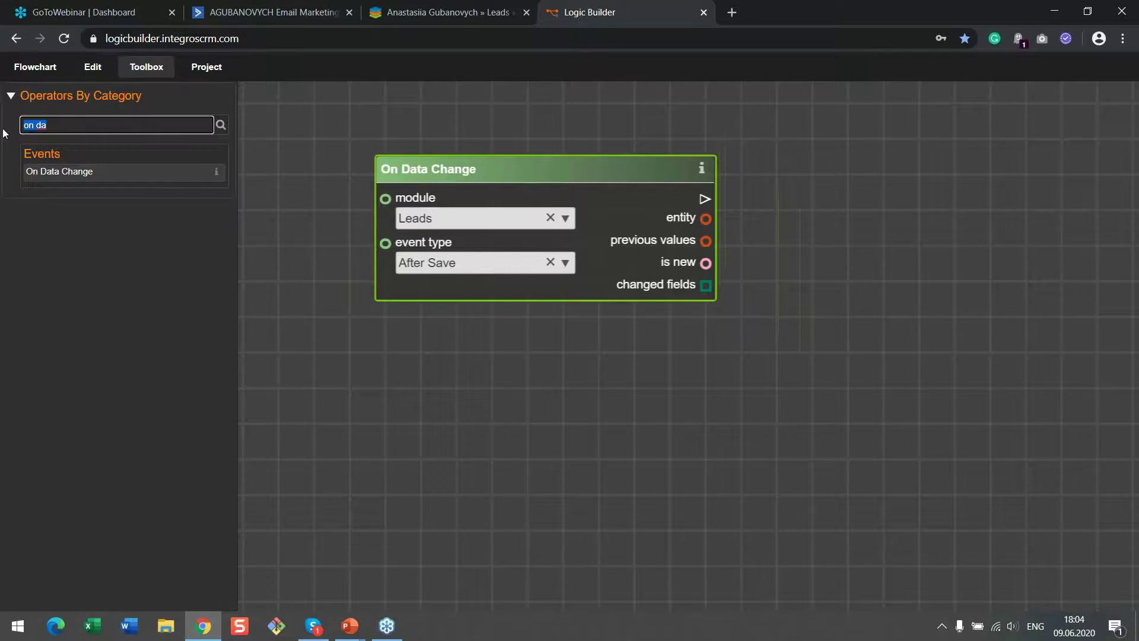
text(get en)
mouse_move(119, 173)
mouse_down()
mouse_move(580, 318)
mouse_move(701, 309)
mouse_move(835, 198)
mouse_up()
drag(706, 218, 797, 242)
click(1024, 245)
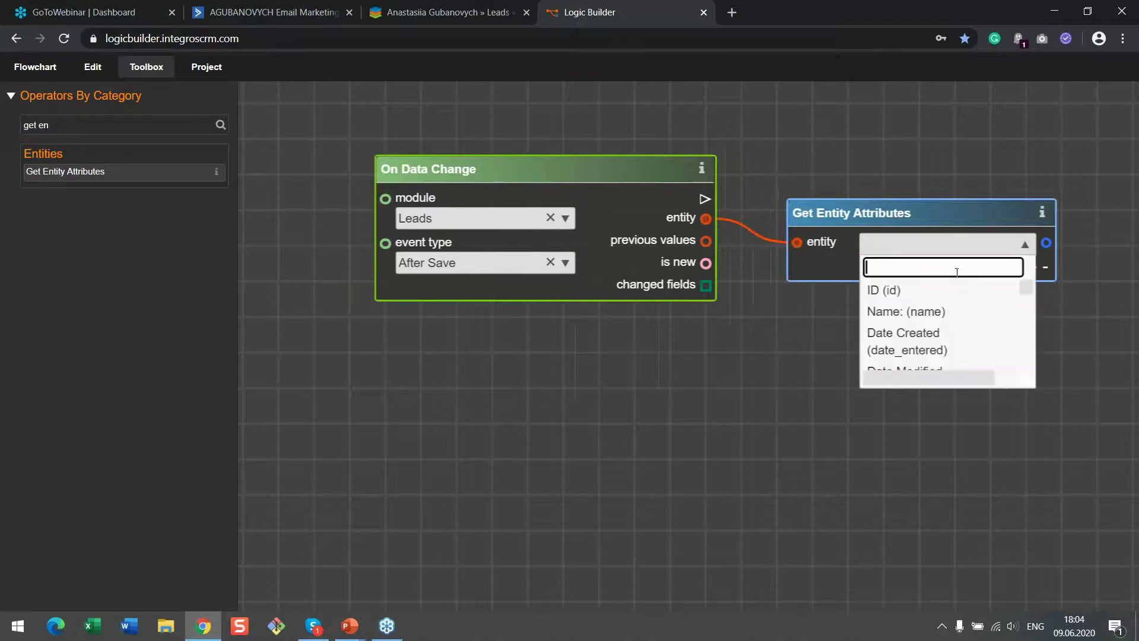
text(sta)
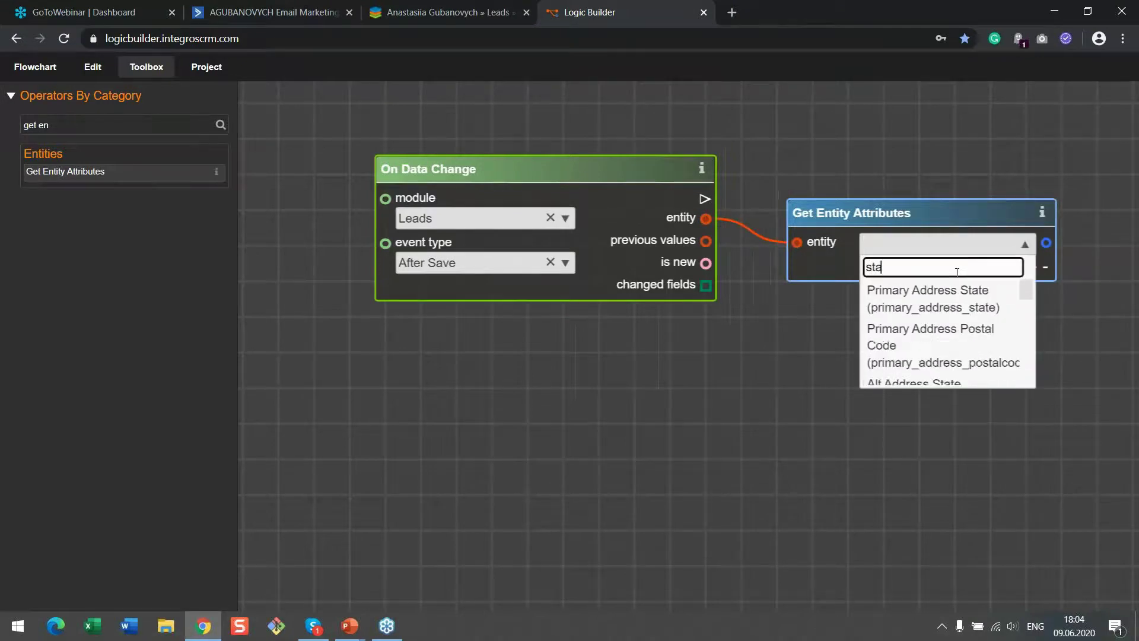
text(ge)
click(913, 287)
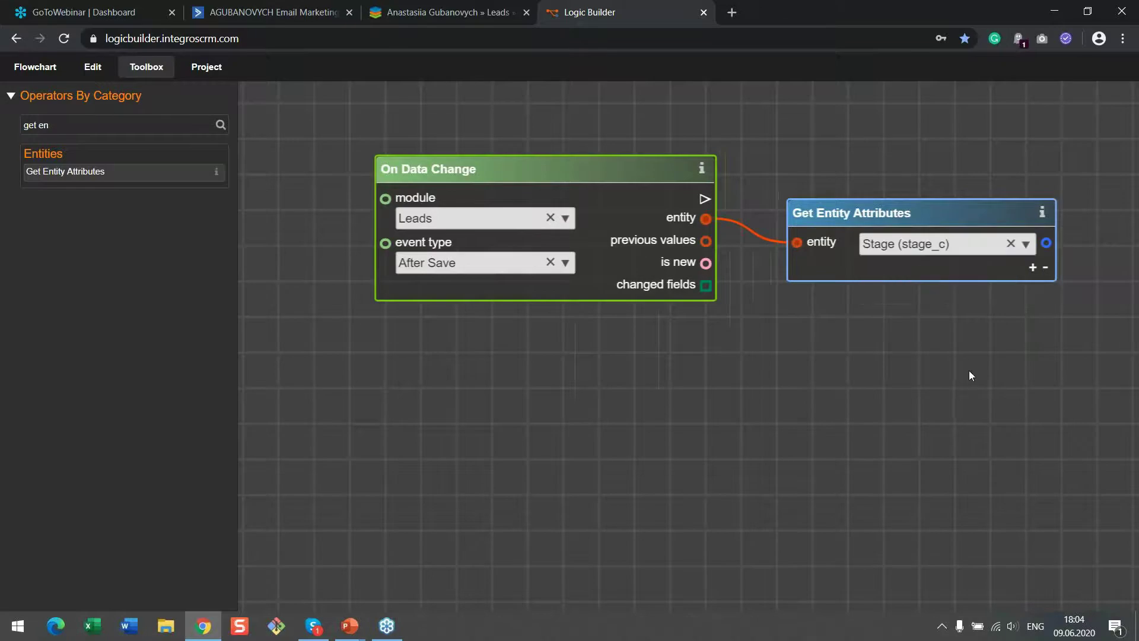
Add a second Get Entity Attributes node wired to previous values, also reading Stage (stage_c)
drag(969, 370, 842, 353)
double_click(65, 171)
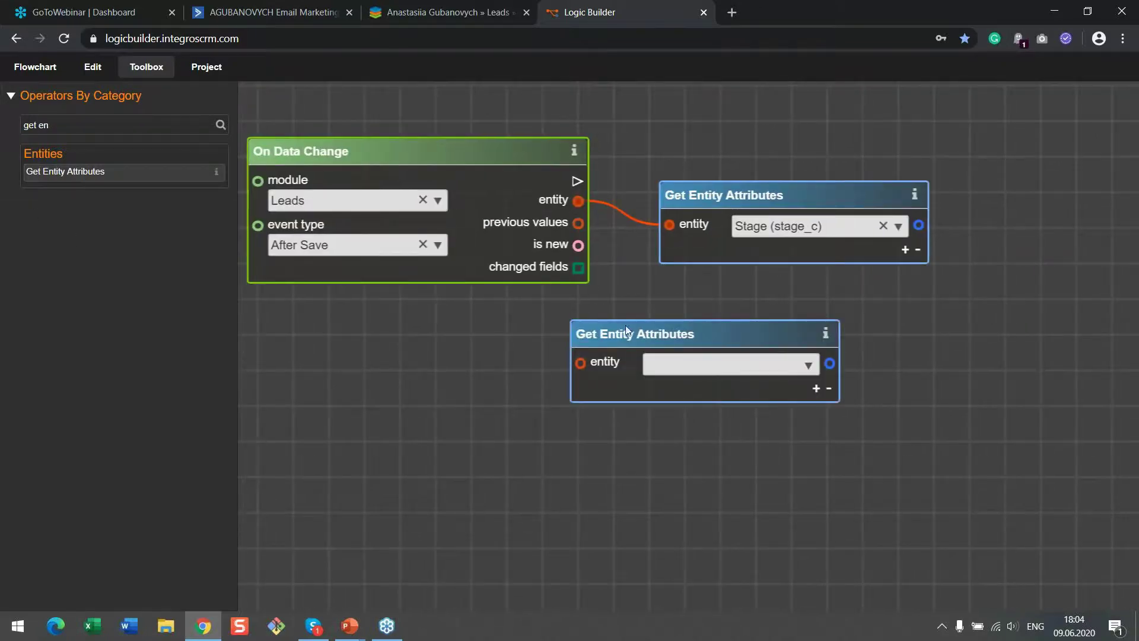
drag(684, 353, 686, 348)
click(914, 352)
text(stage)
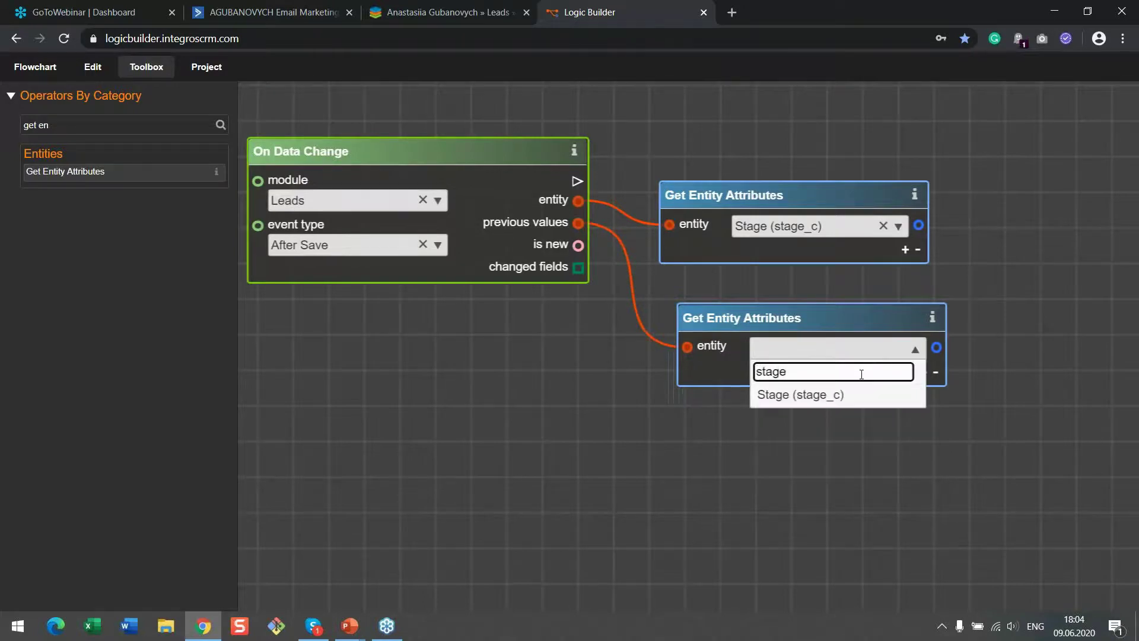
key(Return)
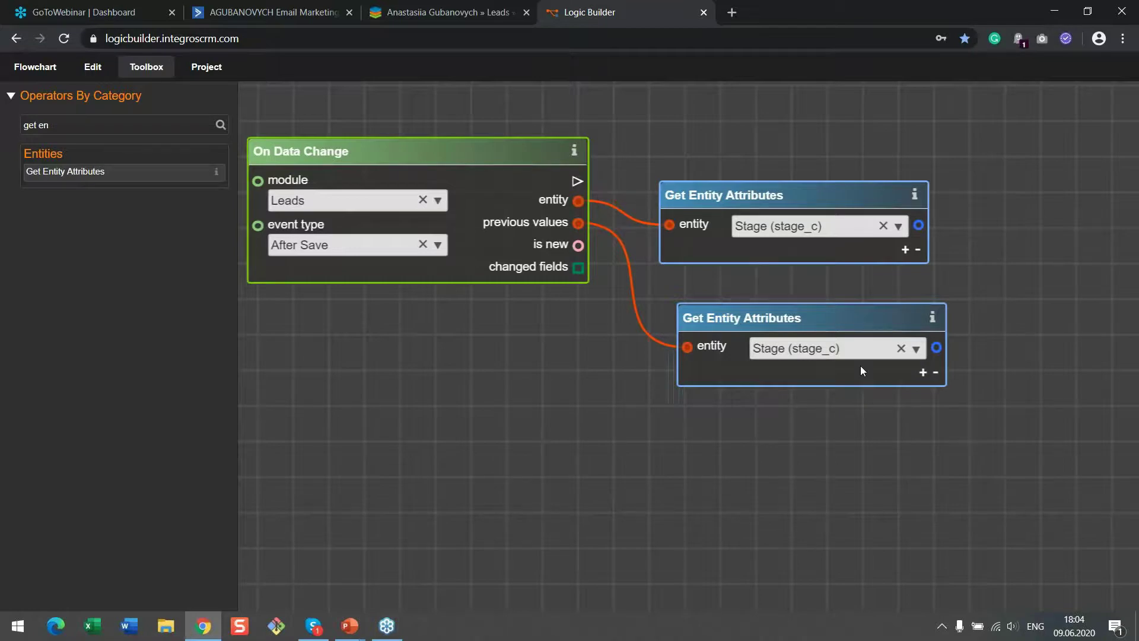
Add an a ≠ b comparison node and feed the Stage outputs into it
click(100, 125)
key(ctrl+a)
text(a)
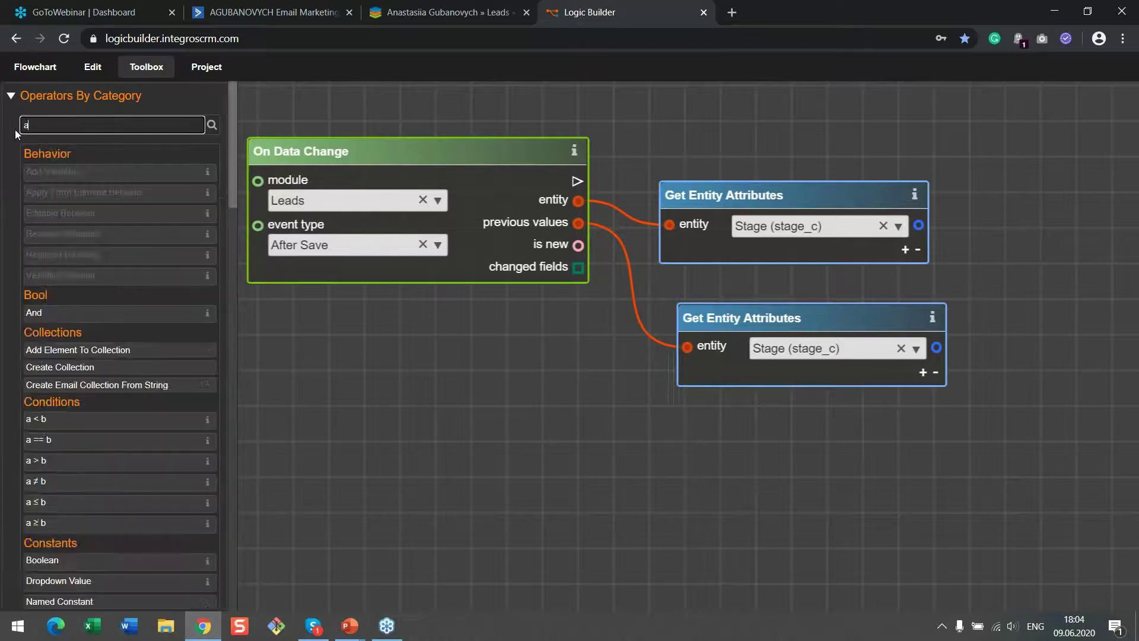
text(<)
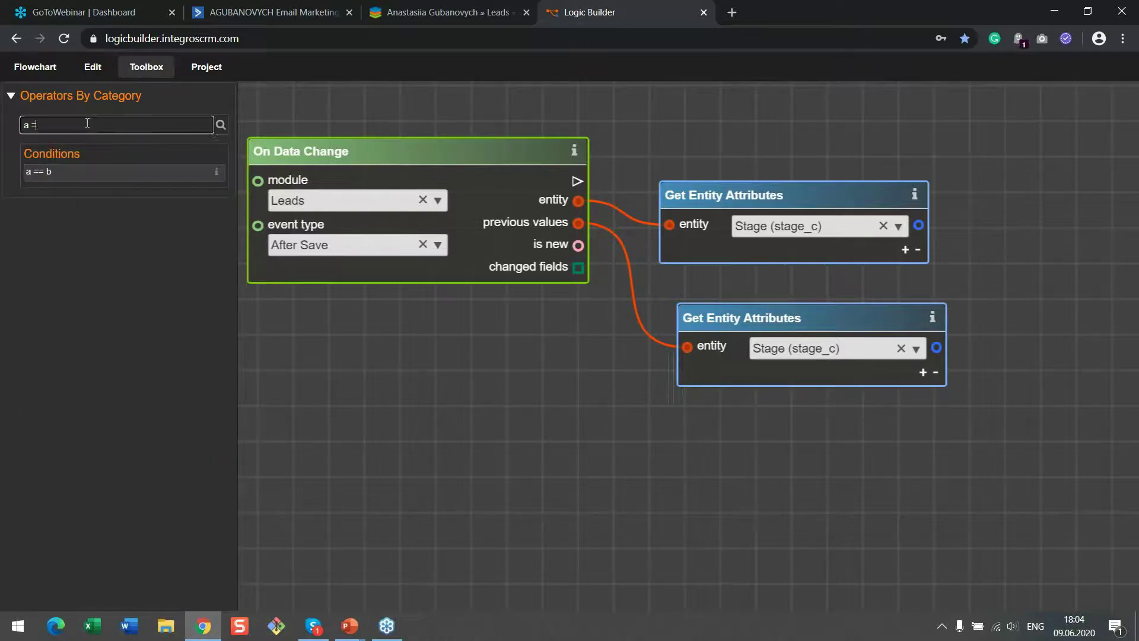
key(BackSpace)
click(109, 236)
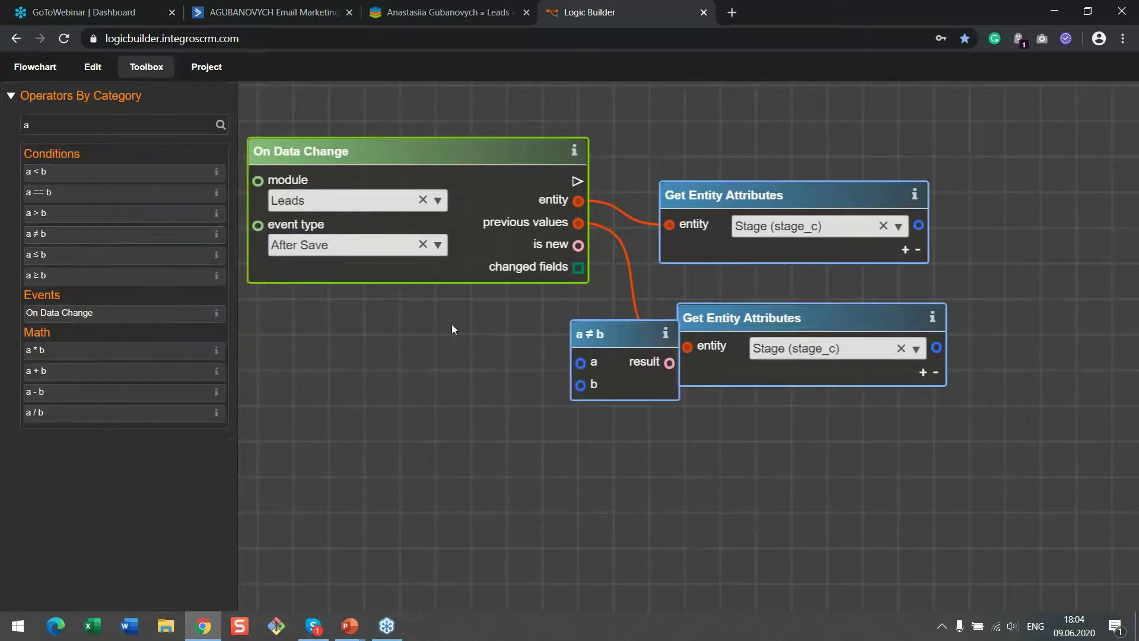
drag(589, 333, 1025, 274)
drag(937, 348, 1027, 304)
drag(874, 463, 660, 508)
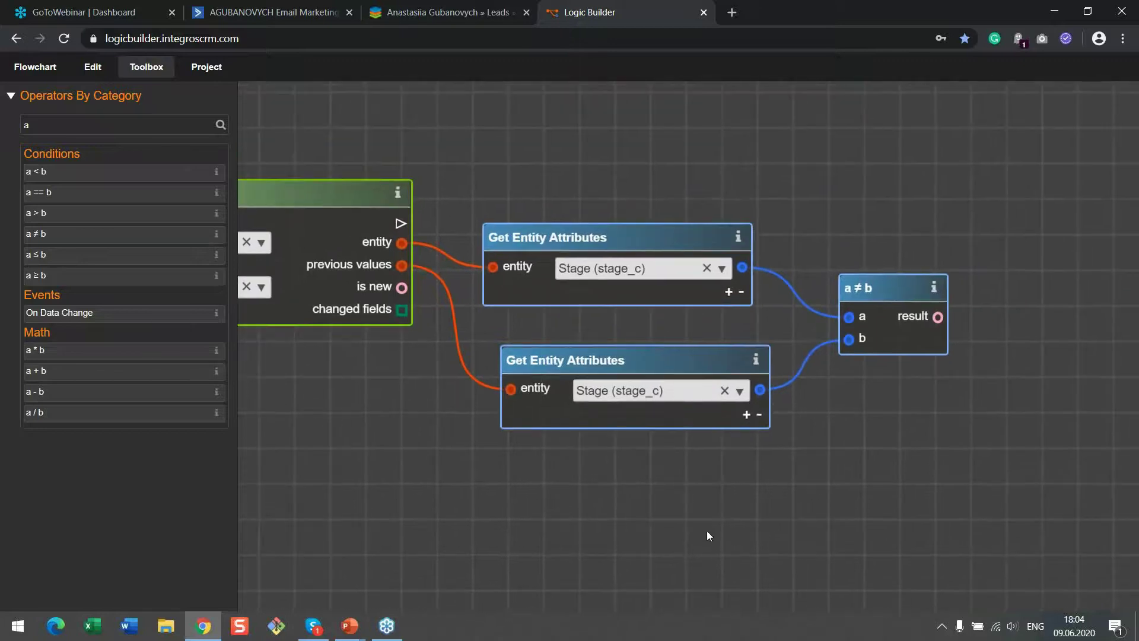
drag(358, 182, 370, 147)
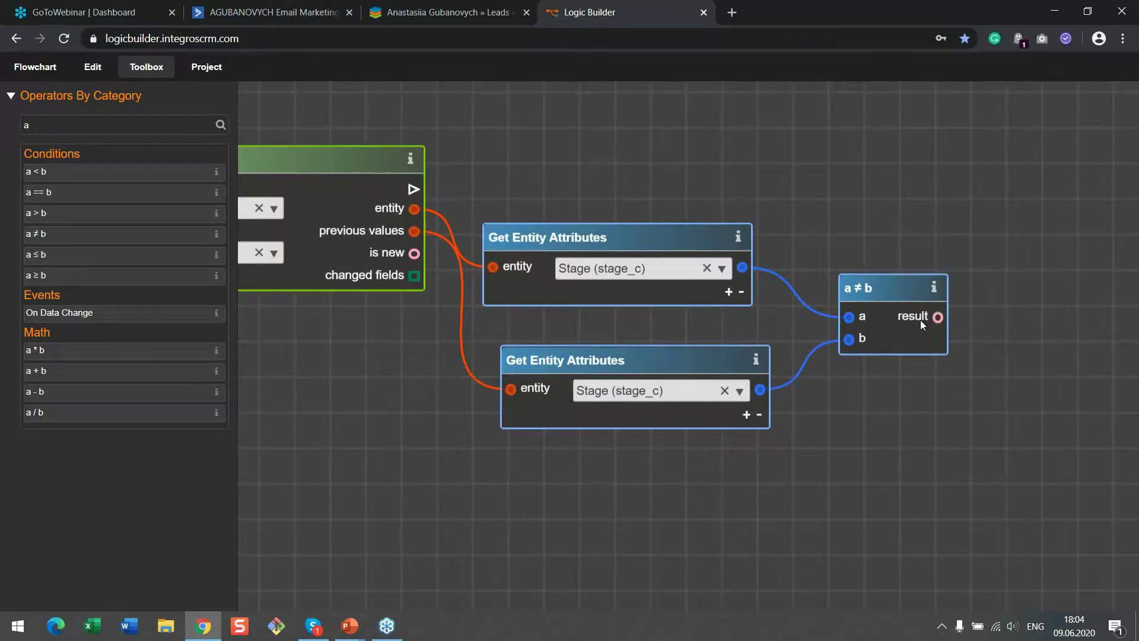
Add a Branch node driven by the comparison result, with the trigger's flow output feeding it
double_click(89, 124)
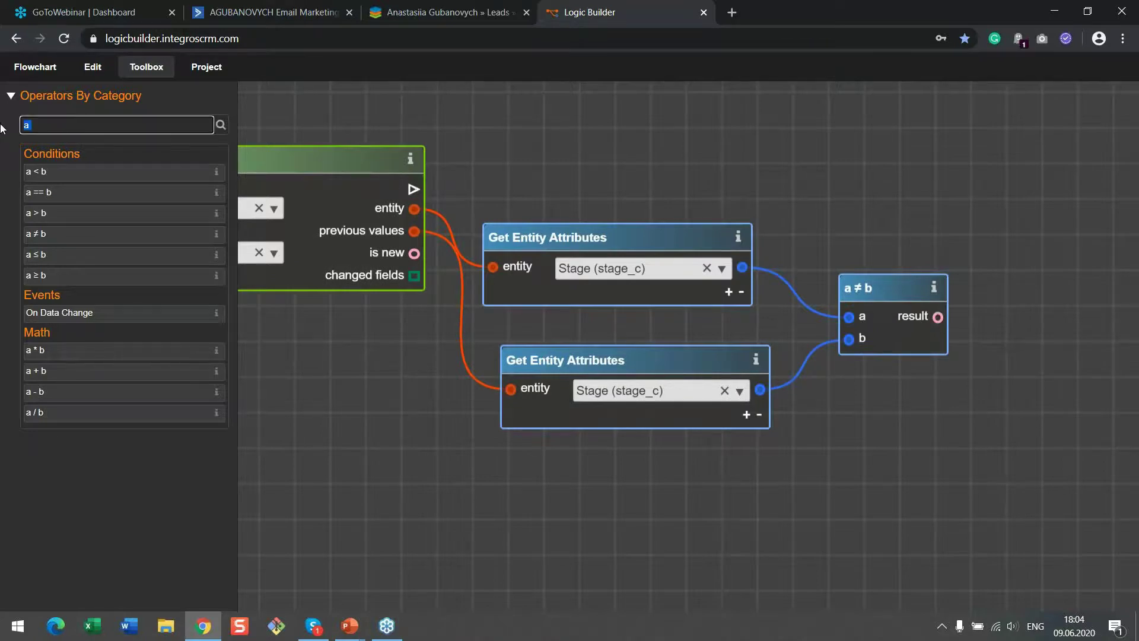
text(br)
drag(59, 171, 1014, 149)
drag(1046, 277, 979, 271)
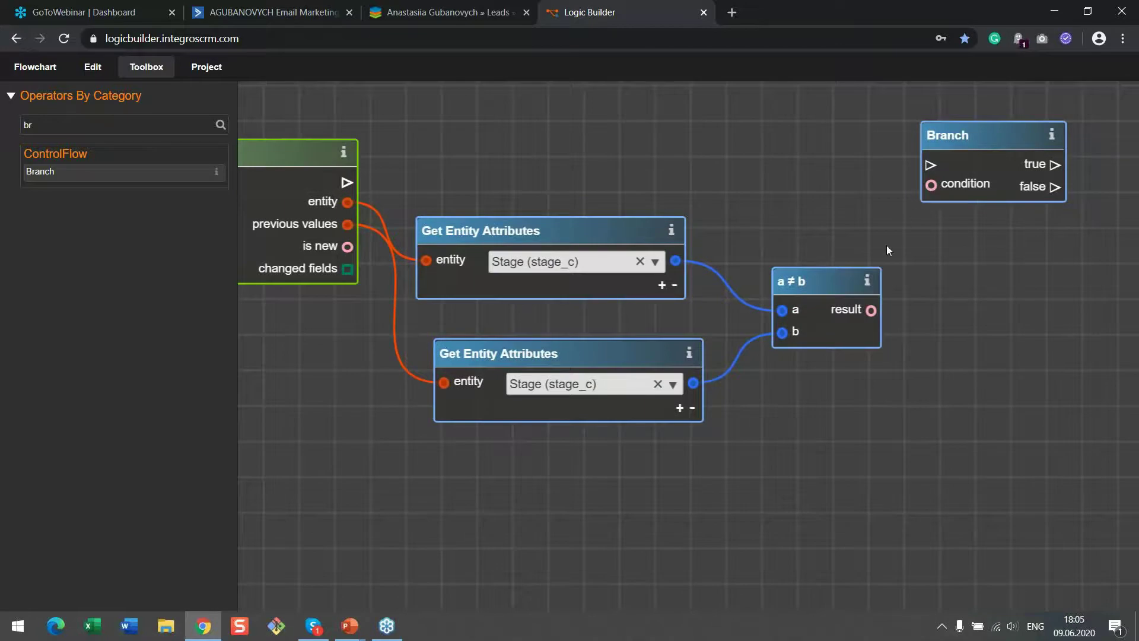
drag(873, 312, 931, 185)
drag(306, 152, 309, 125)
drag(350, 156, 943, 128)
scroll(854, 249, down, 2)
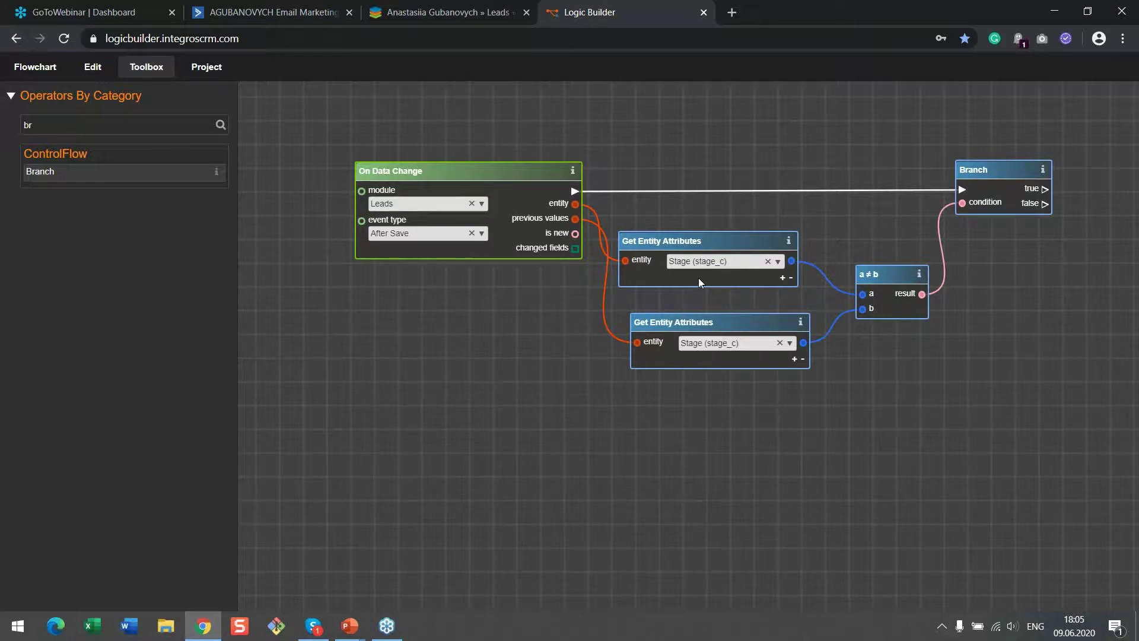
Run a Google search for 'activecampaign api' in a fresh Chrome tab
click(731, 12)
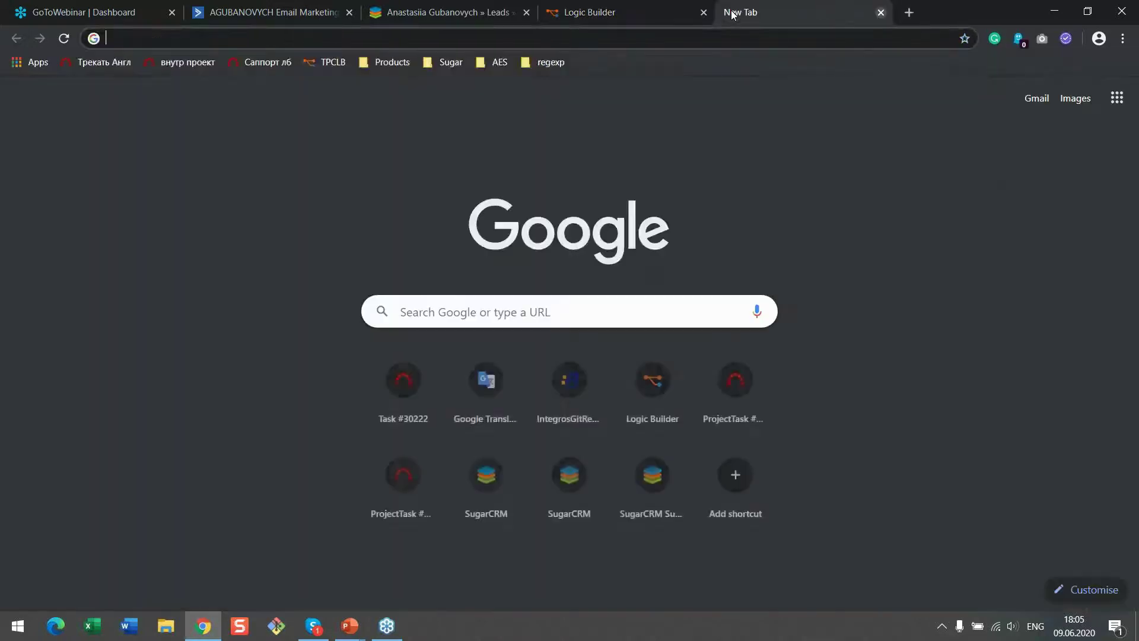
text(acti)
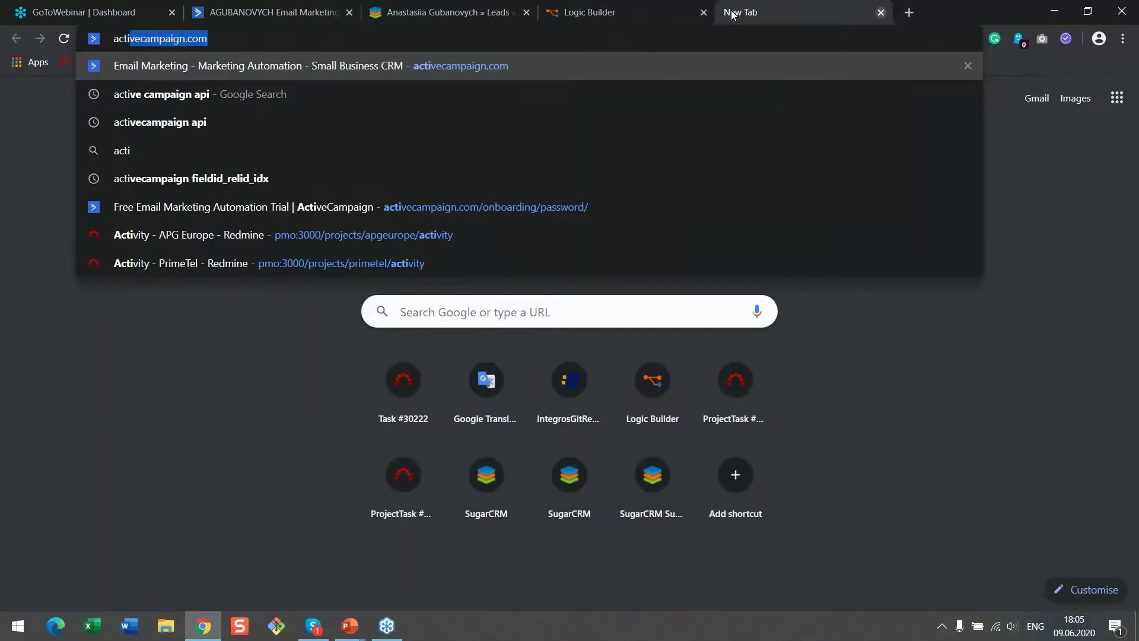
text(vecampai)
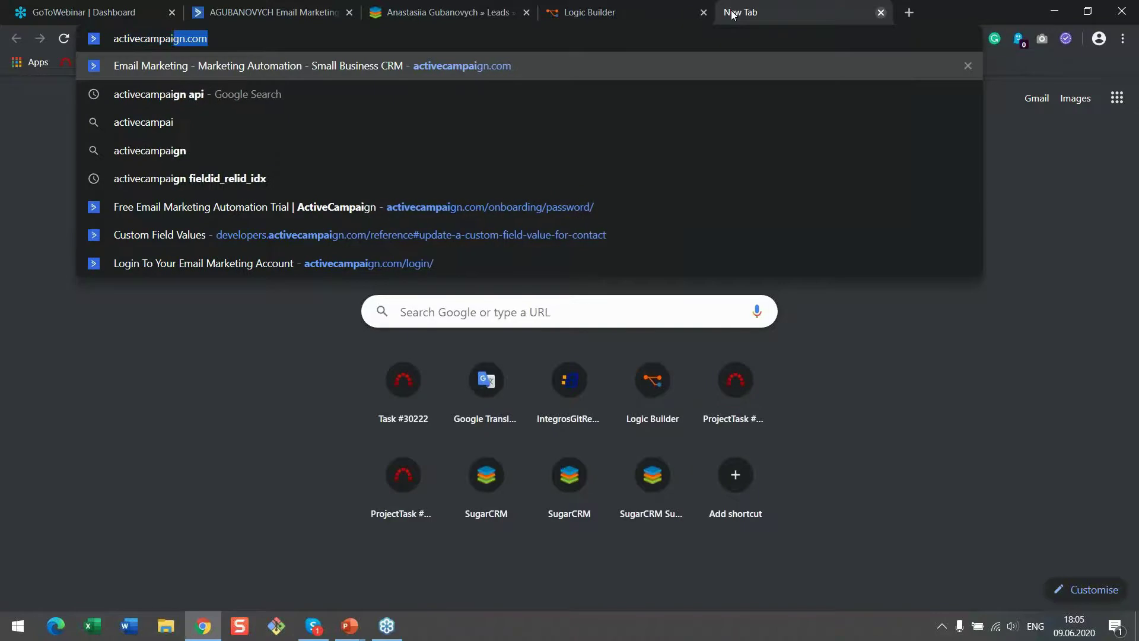
text(gn api)
key(Return)
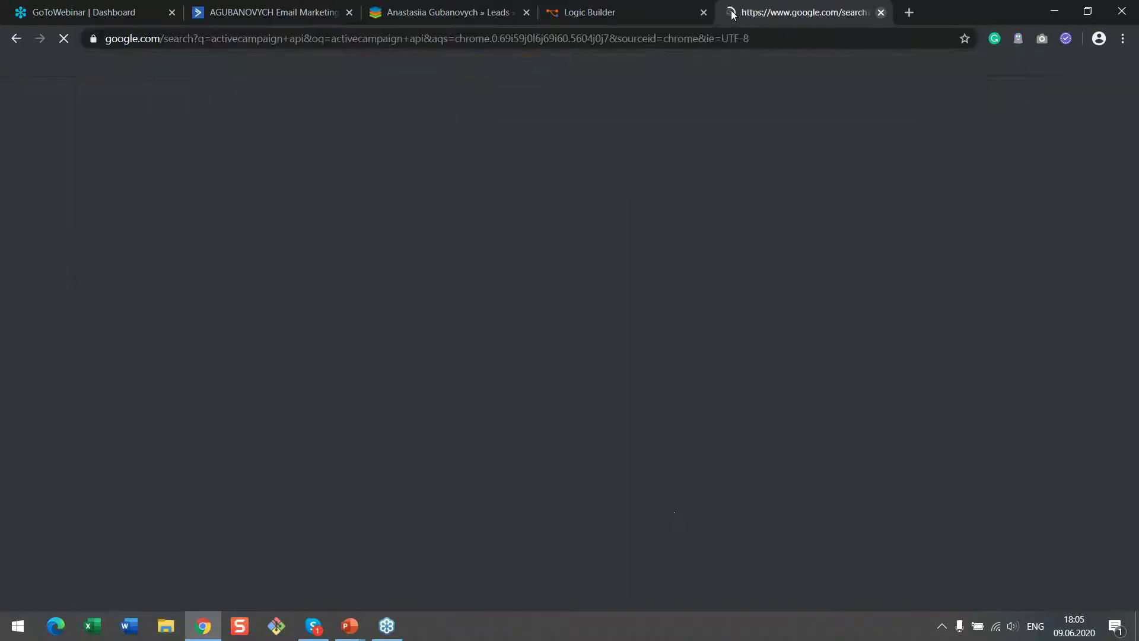
Open the ActiveCampaign API Documentation result, note it's a REST API, and return to Logic Builder
click(316, 222)
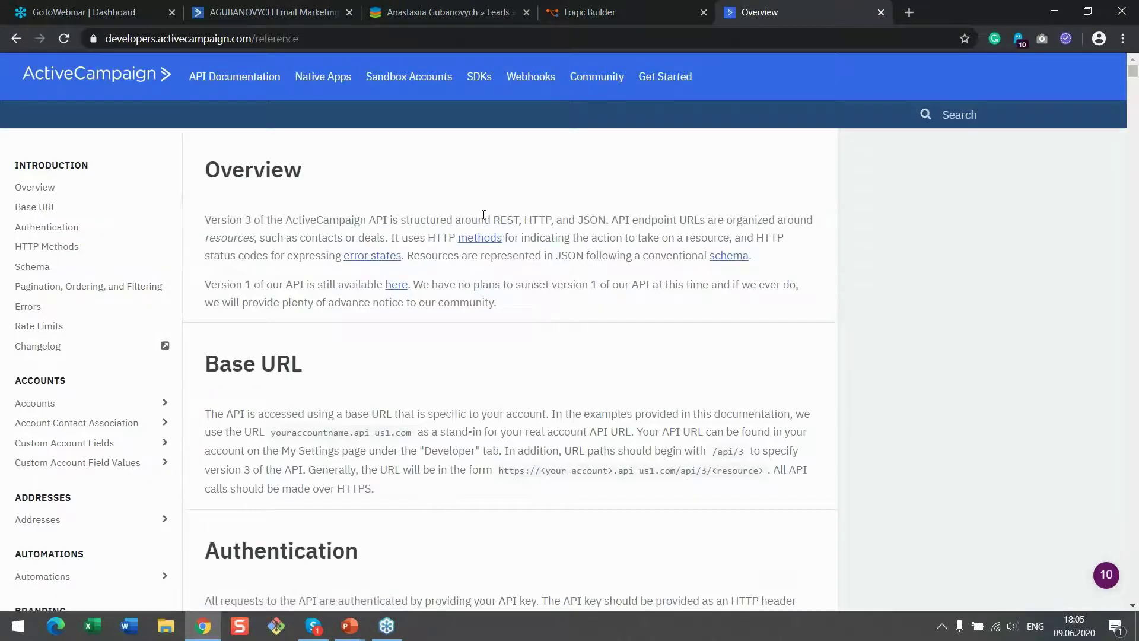
drag(483, 219, 518, 220)
click(636, 5)
Search the toolbox for 'rest' and place a Rest Client node at the canvas centre
drag(931, 299, 421, 380)
drag(35, 125, 2, 123)
text(rest)
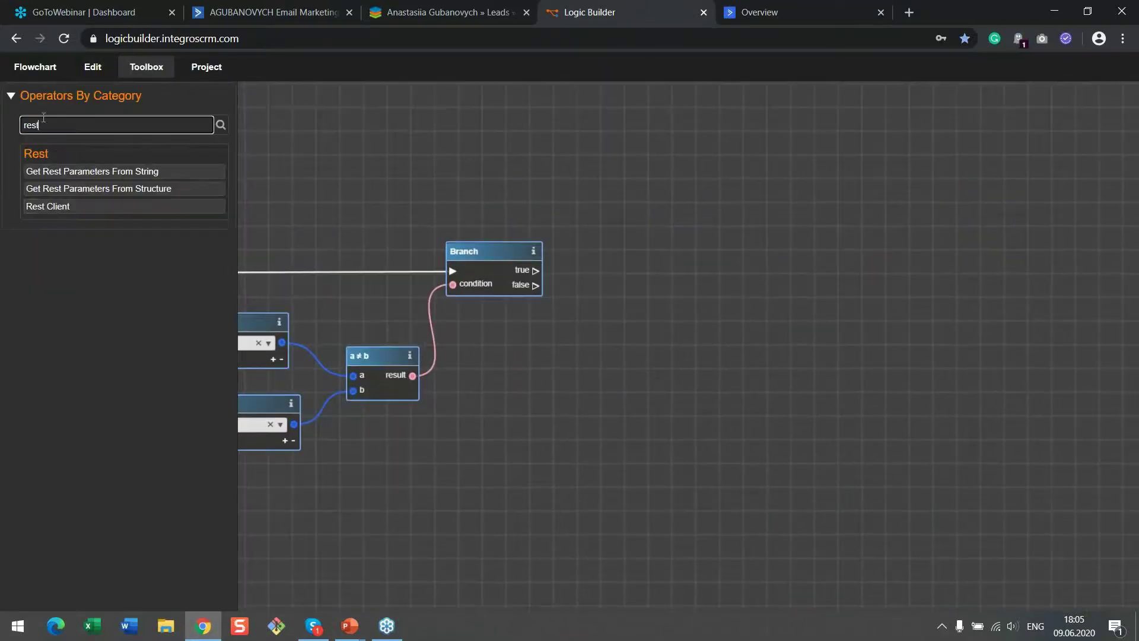
drag(123, 211, 954, 234)
scroll(892, 298, up, 2)
drag(845, 411, 578, 373)
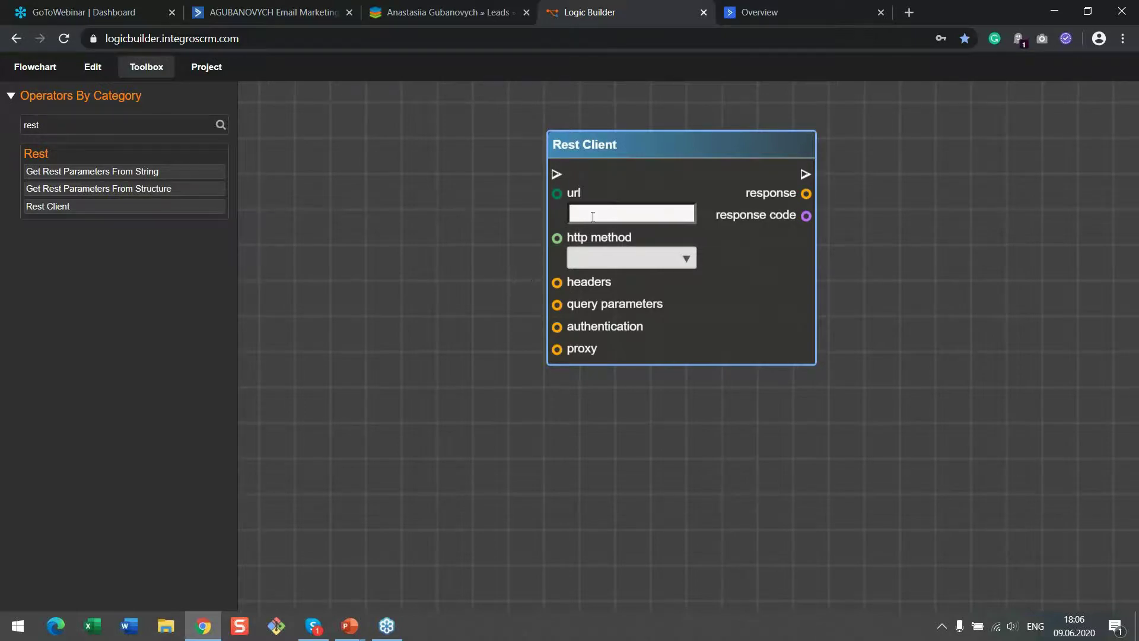
click(789, 7)
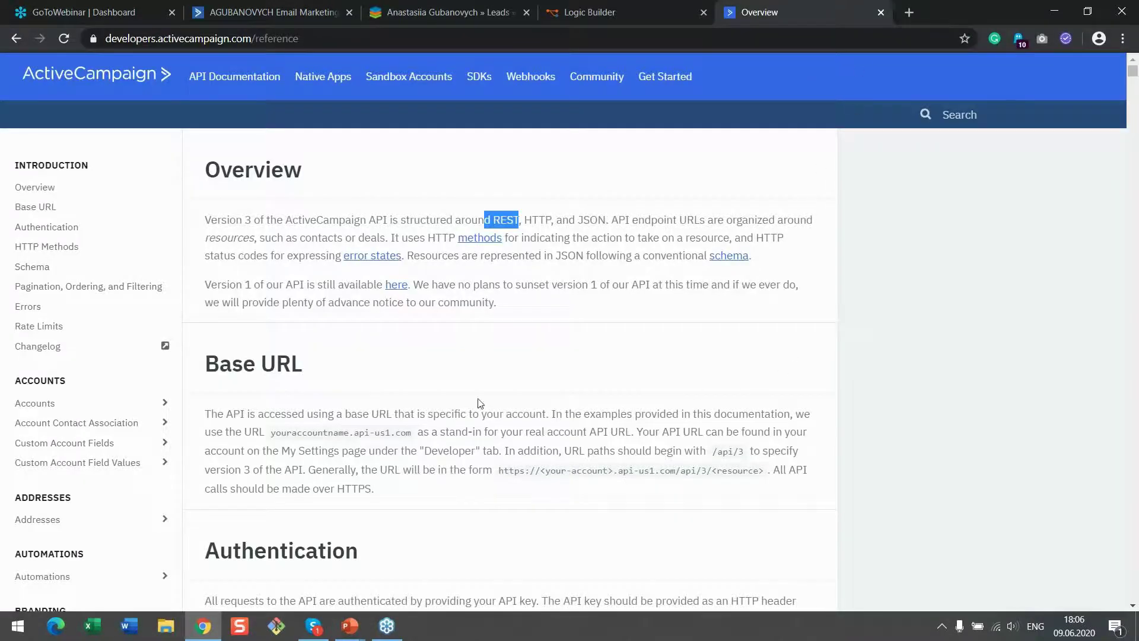
Review the overview's example Base URL, youraccountname.api-us1.com/api/3, and scroll on through the docs
scroll(486, 402, down, 1)
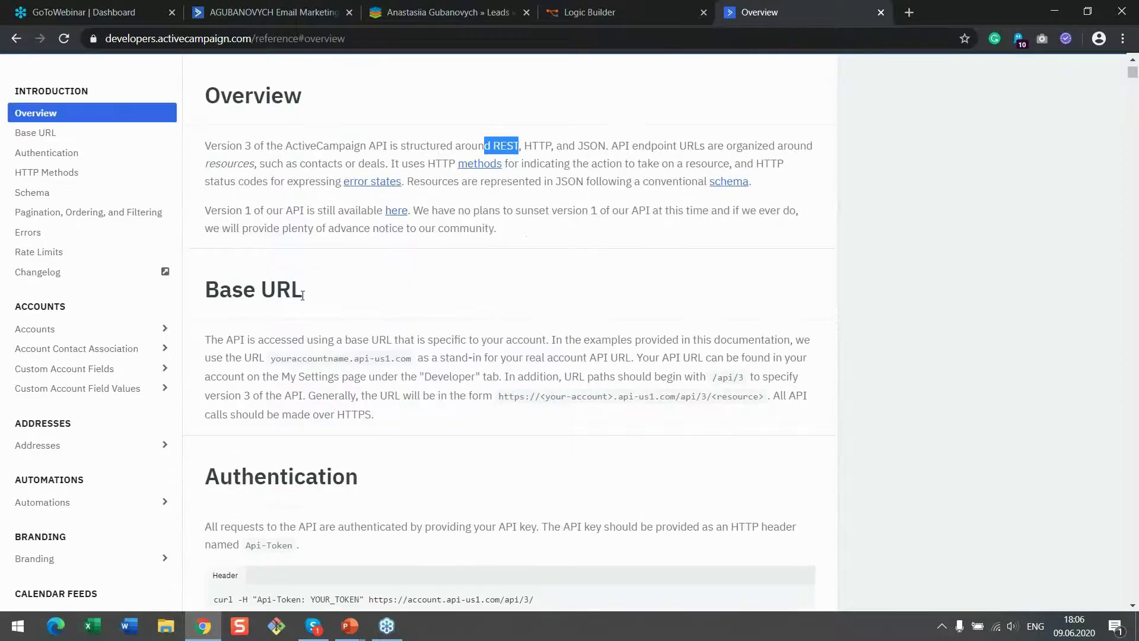
drag(273, 362, 409, 363)
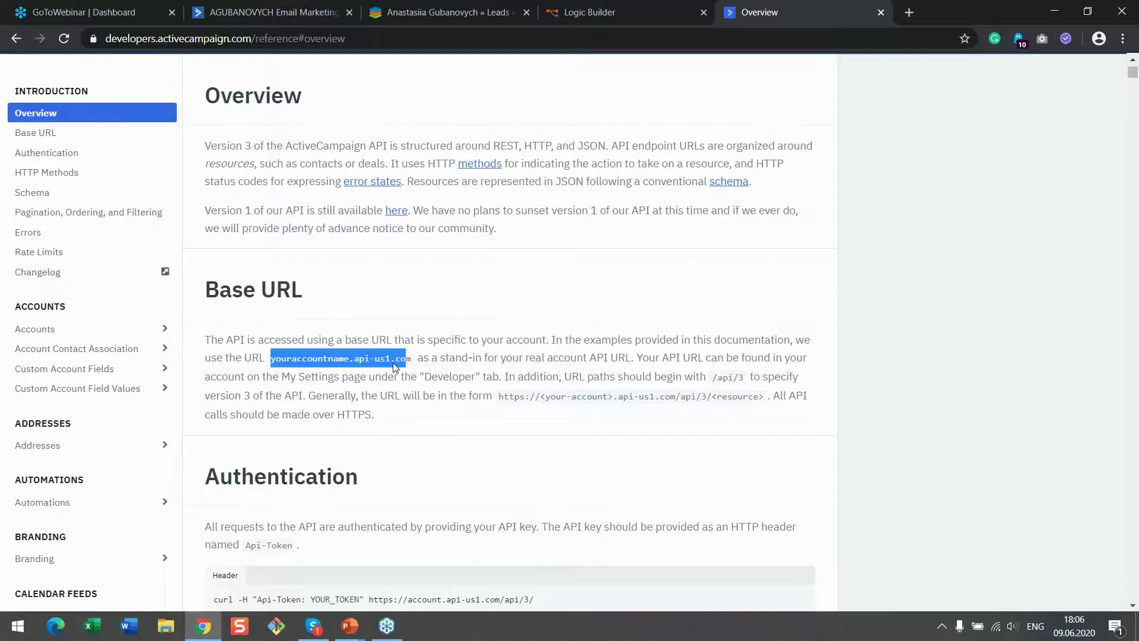
scroll(105, 301, down, 1)
scroll(106, 301, down, 8)
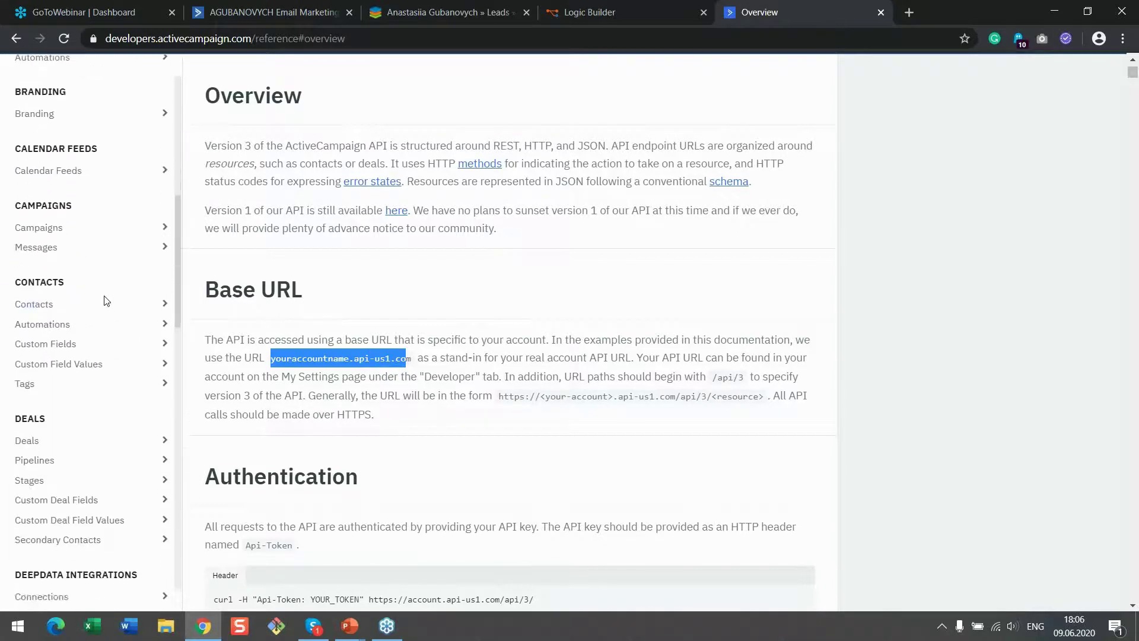
scroll(106, 303, down, 2)
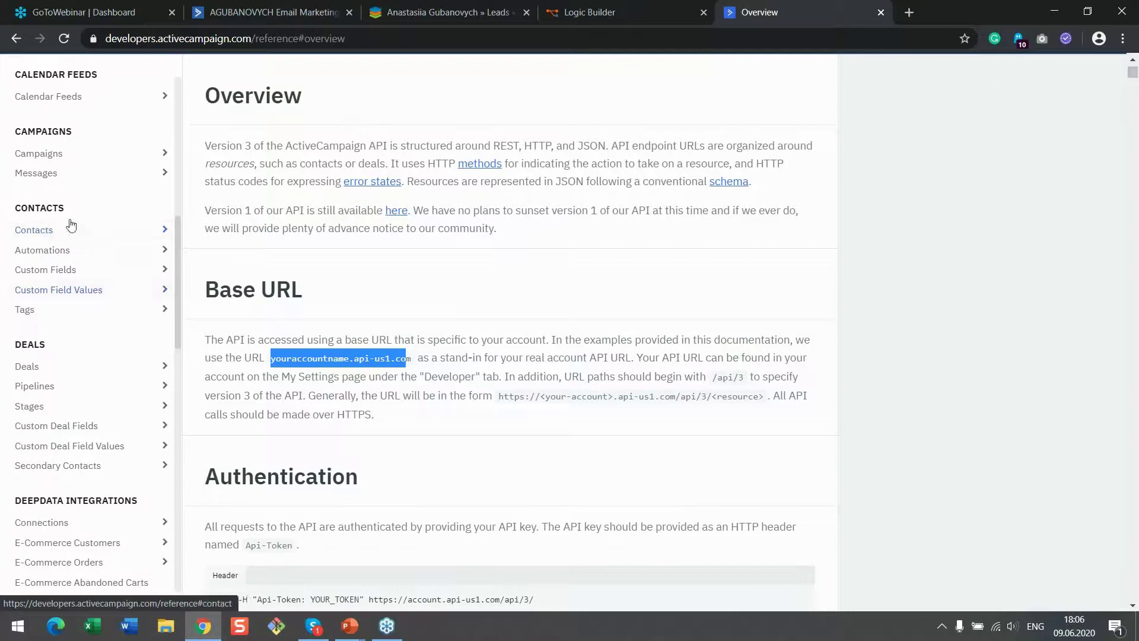
Open the 'Update a custom field value for contact' API page and highlight its endpoint URL
click(91, 290)
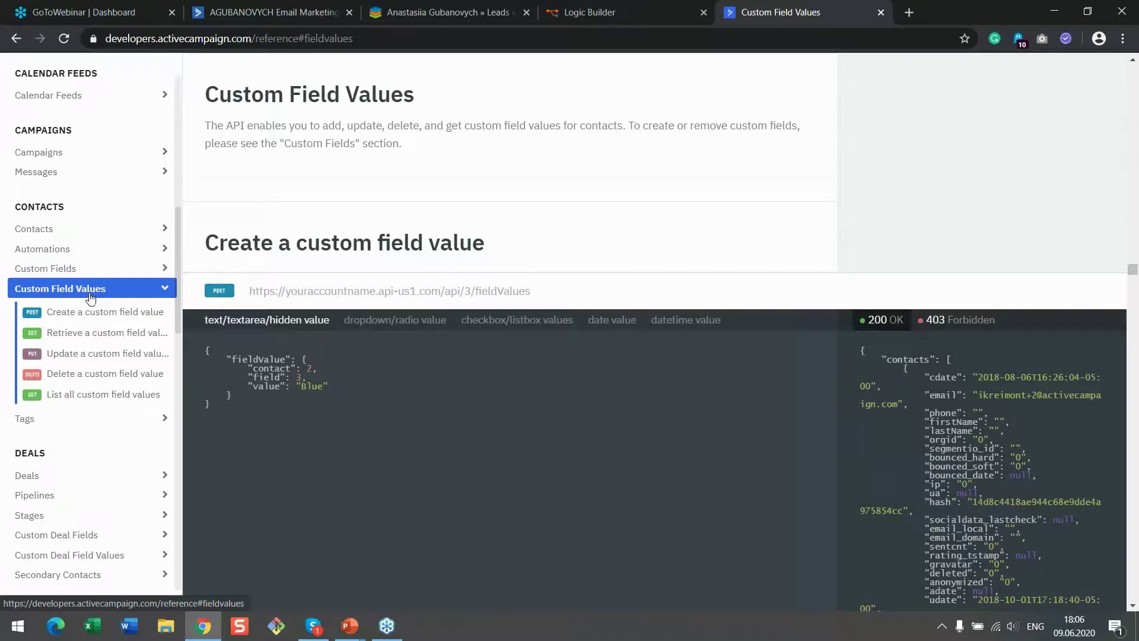
click(66, 359)
drag(645, 99, 197, 102)
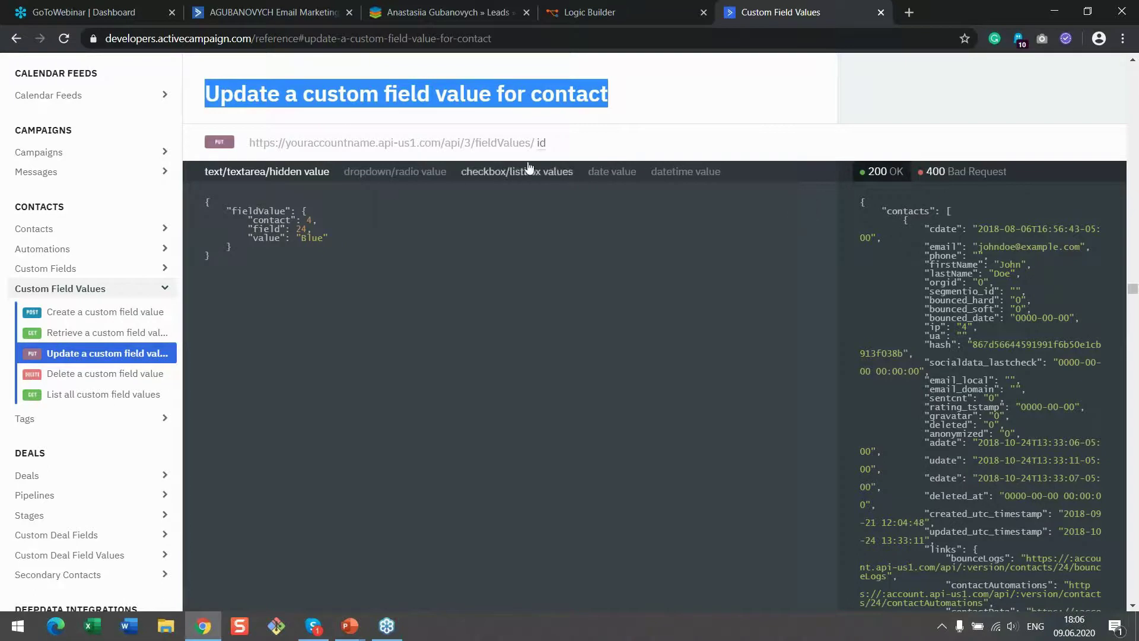
click(551, 146)
drag(549, 146, 250, 143)
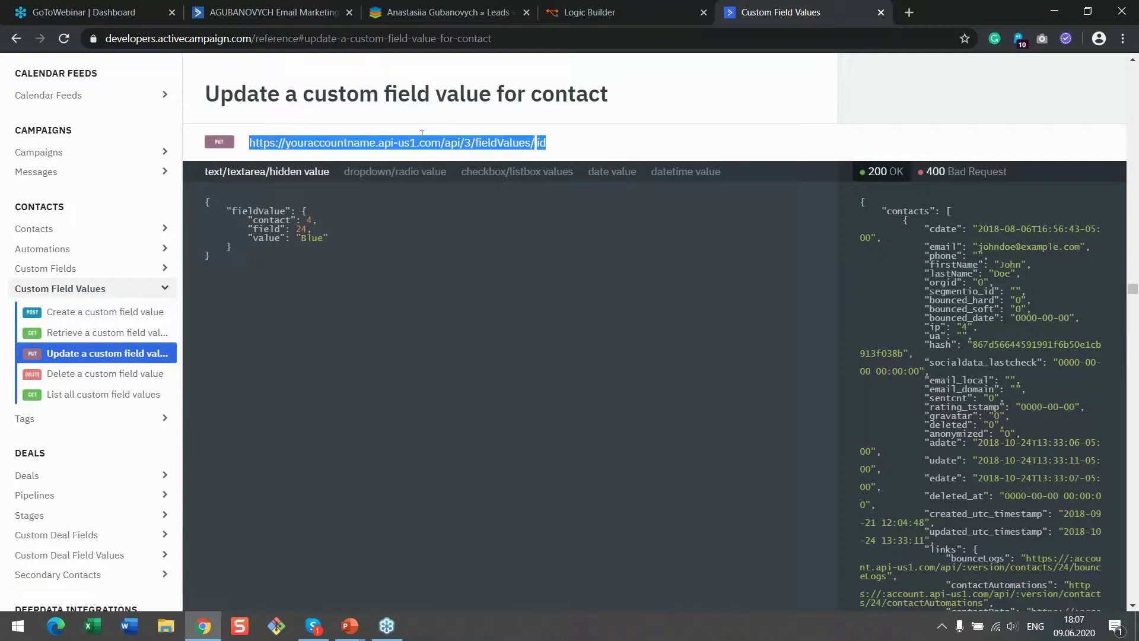
click(573, 146)
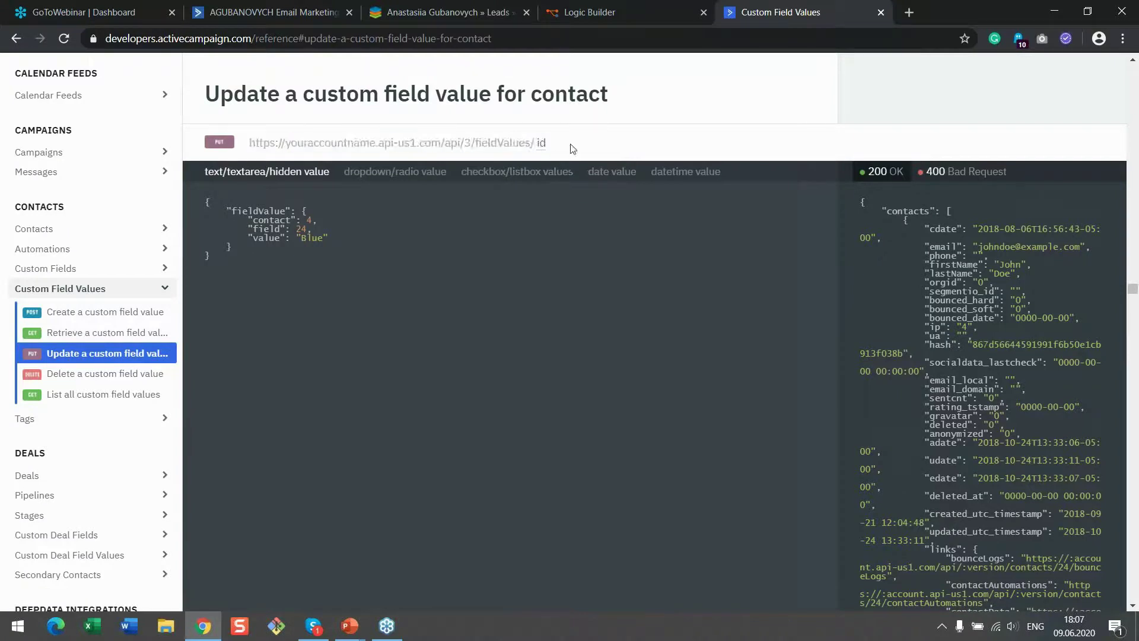
drag(476, 146, 252, 135)
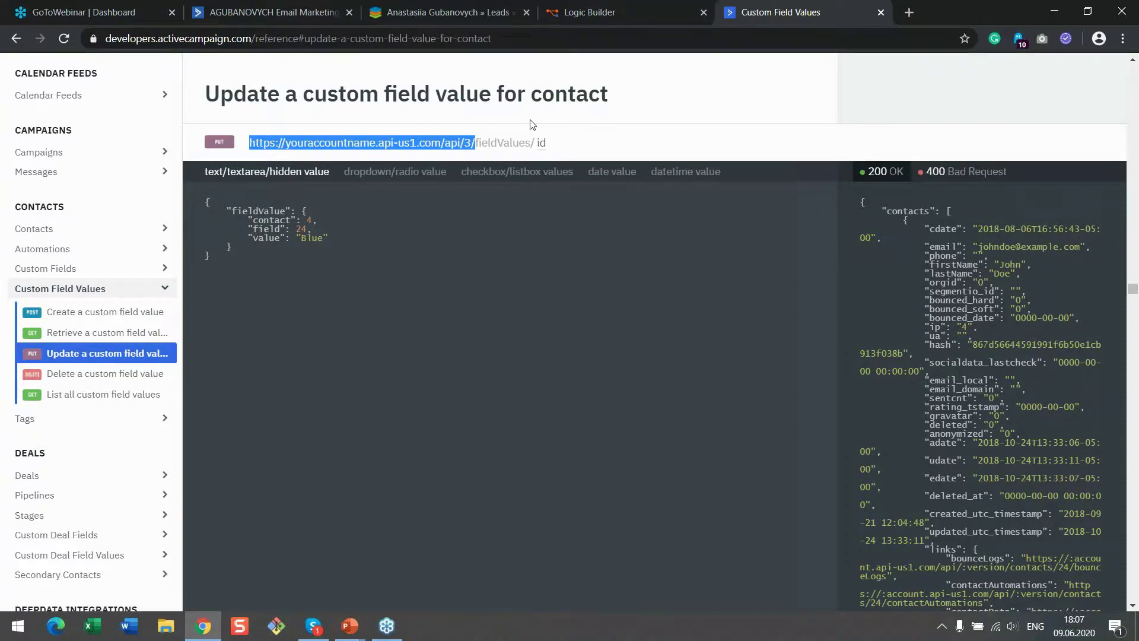
click(481, 6)
Review SugarCRM's LB Named Constants records Link and API in a new tab, then close it
click(848, 69)
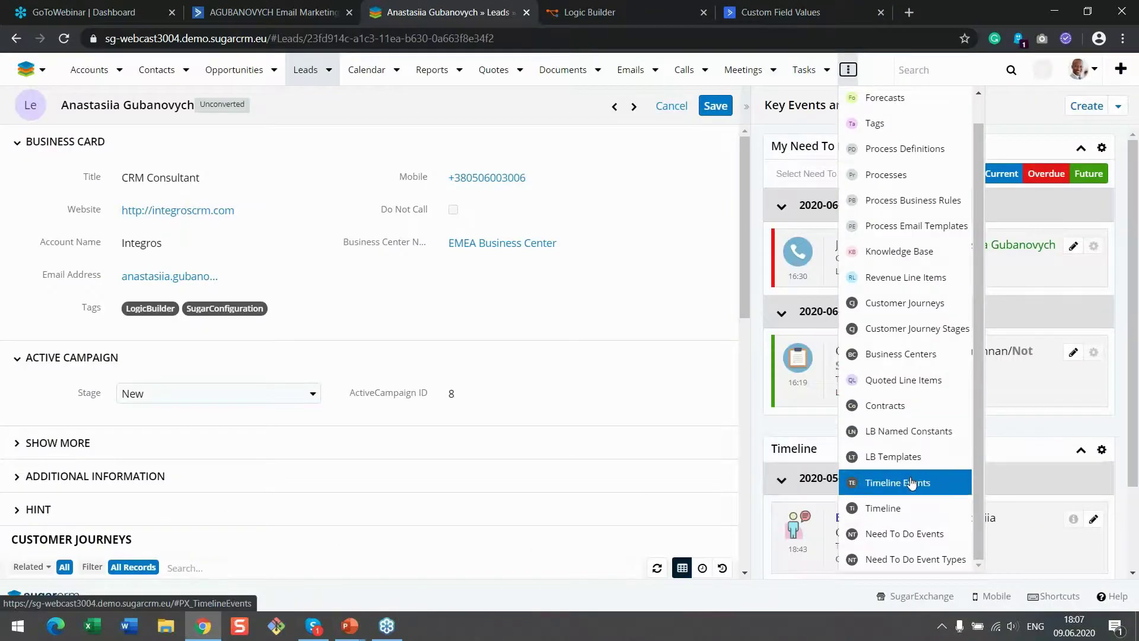
right_click(904, 432)
click(910, 448)
click(570, 12)
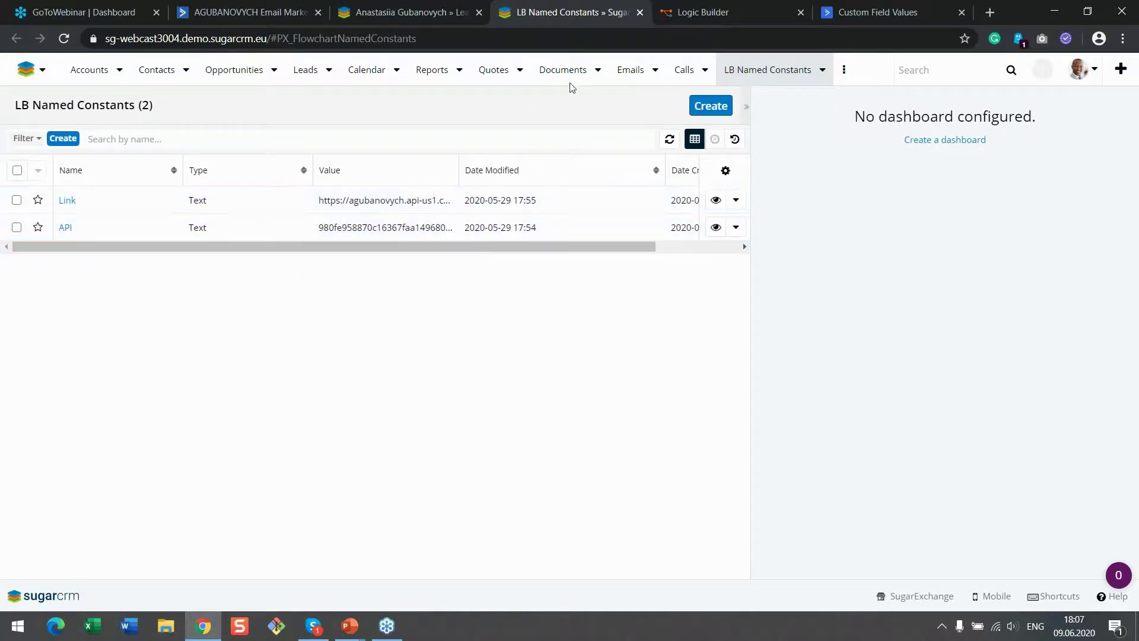
click(640, 12)
click(575, 4)
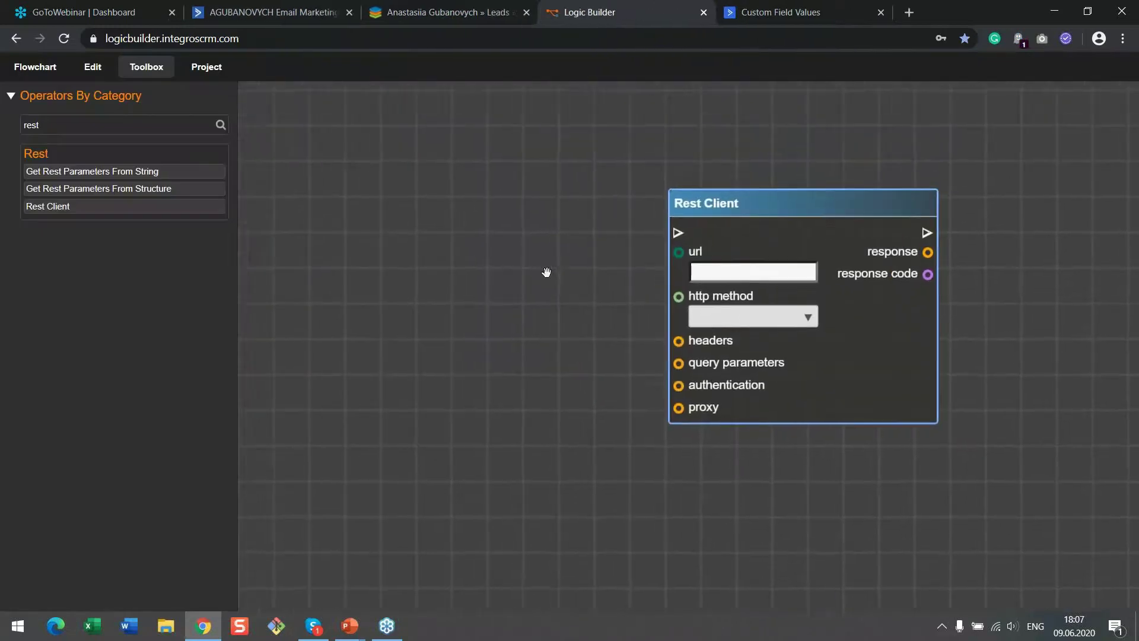
Place a Concatenate Strings node to the left of the Rest Client node
click(75, 120)
drag(75, 120, 8, 123)
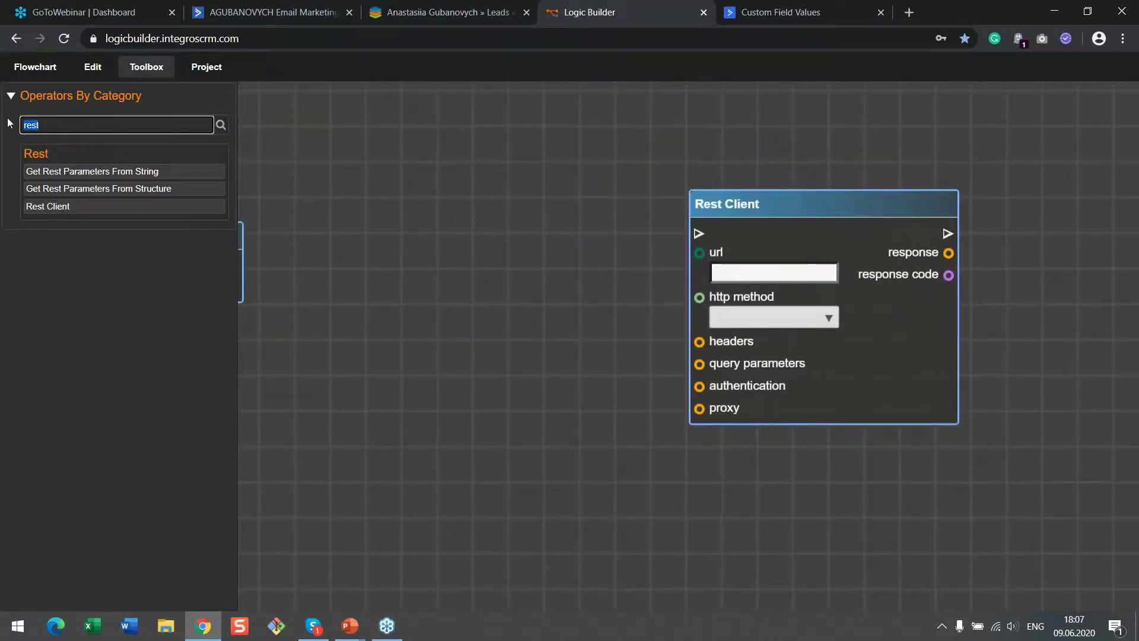
text(cont)
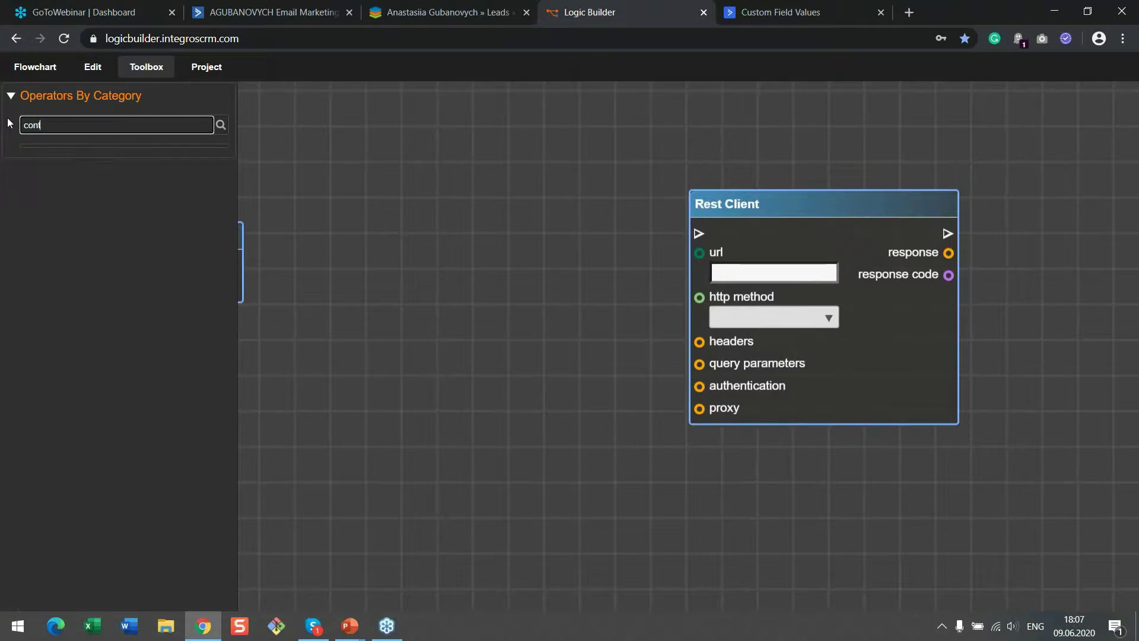
key(BackSpace)
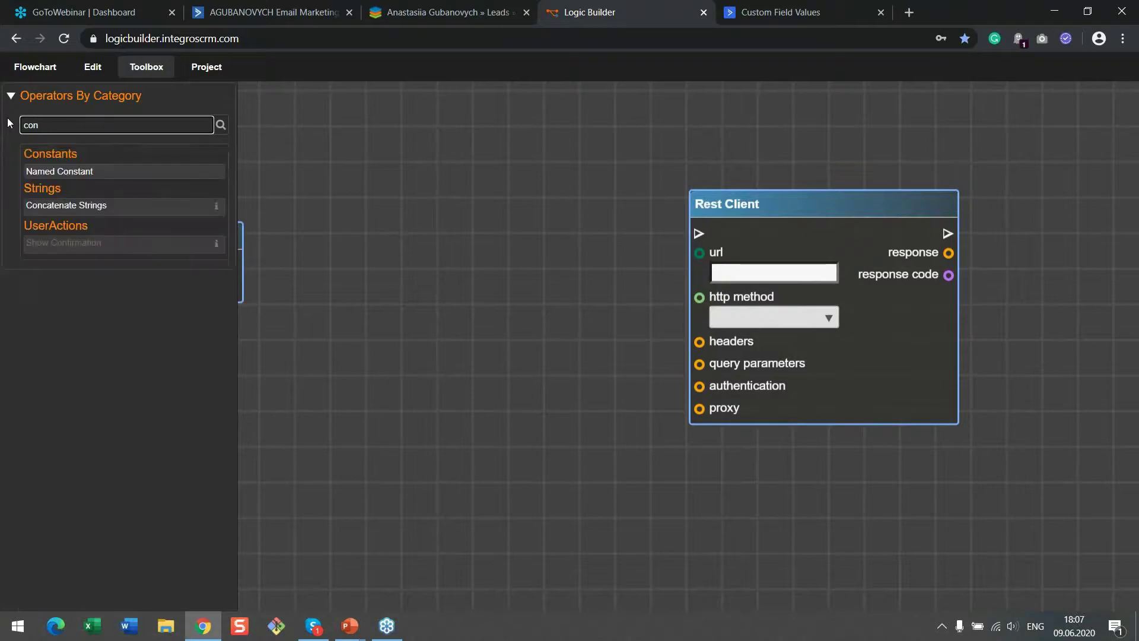
drag(152, 207, 549, 141)
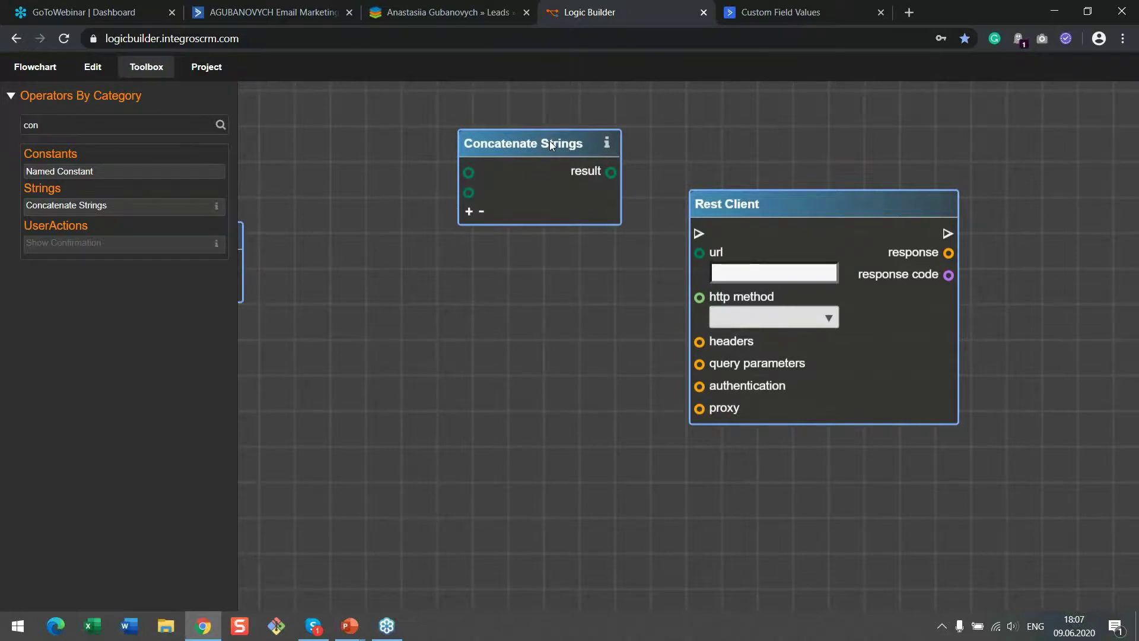
Copy the 'fieldValues/id' part of the endpoint URL from the ActiveCampaign API reference
click(806, 10)
drag(564, 148, 475, 143)
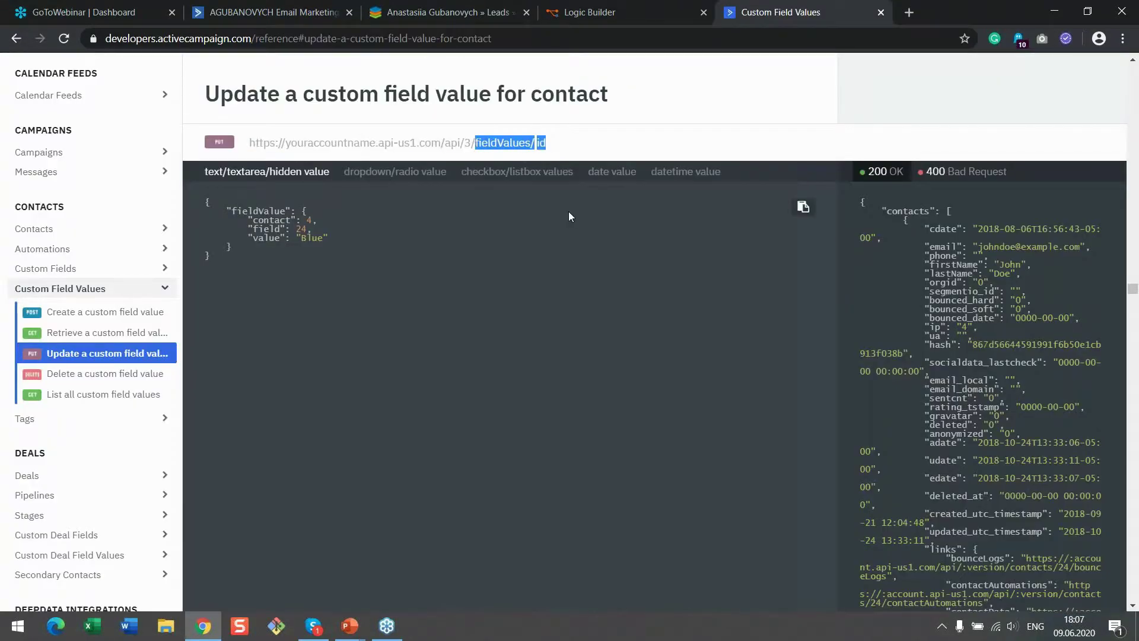
right_click(503, 144)
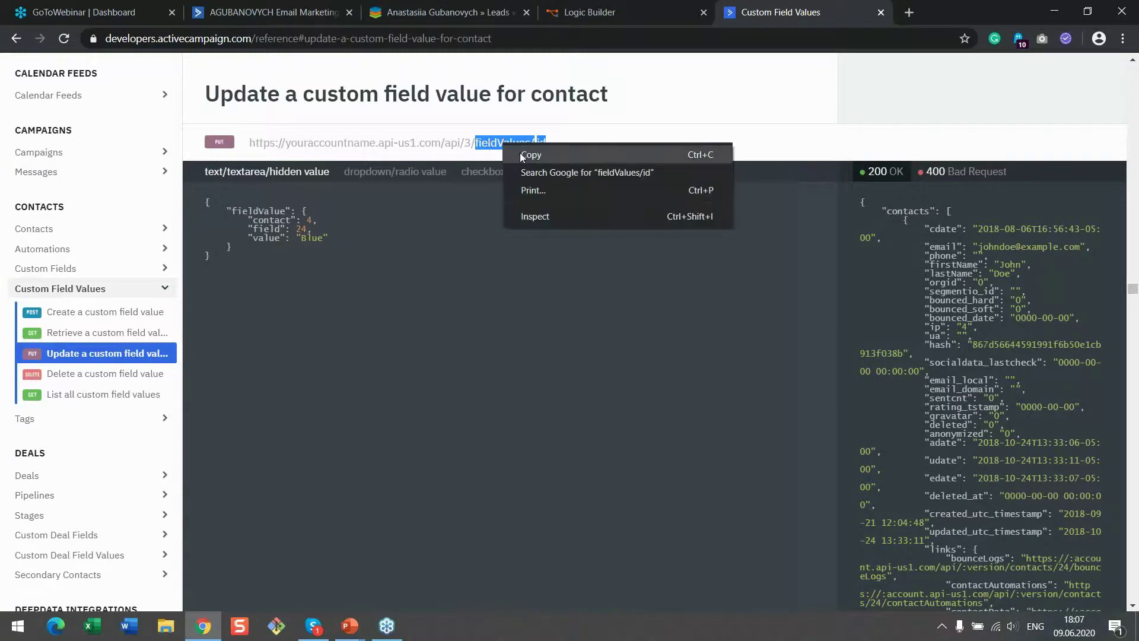
click(523, 153)
click(618, 6)
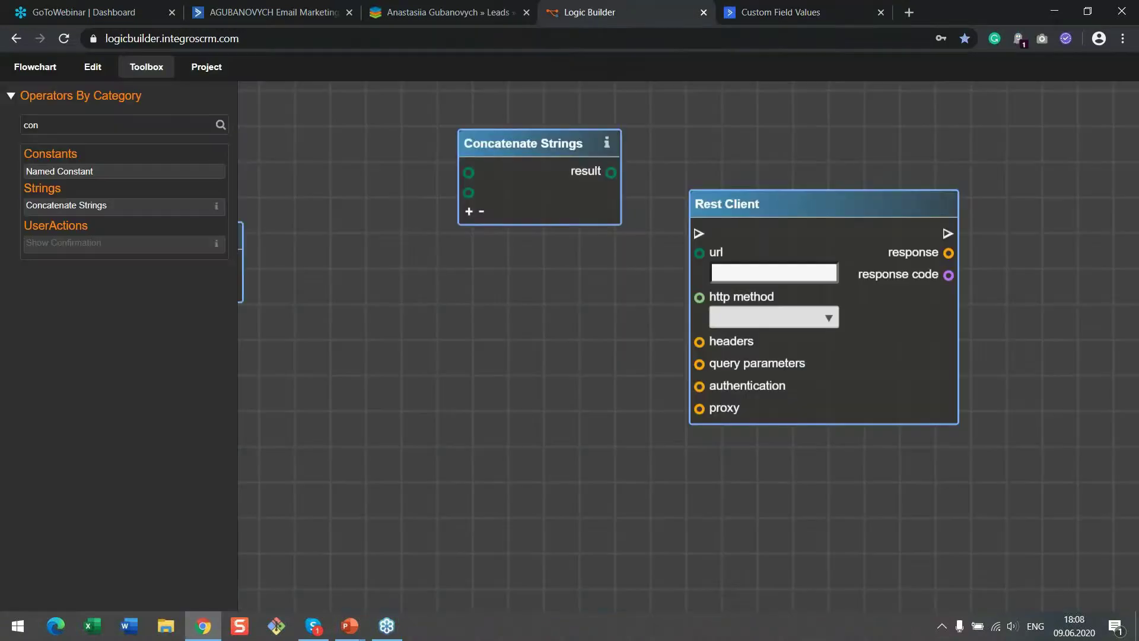
Add a Named Constant set to Link and wire it into Concatenate Strings' first input
double_click(70, 126)
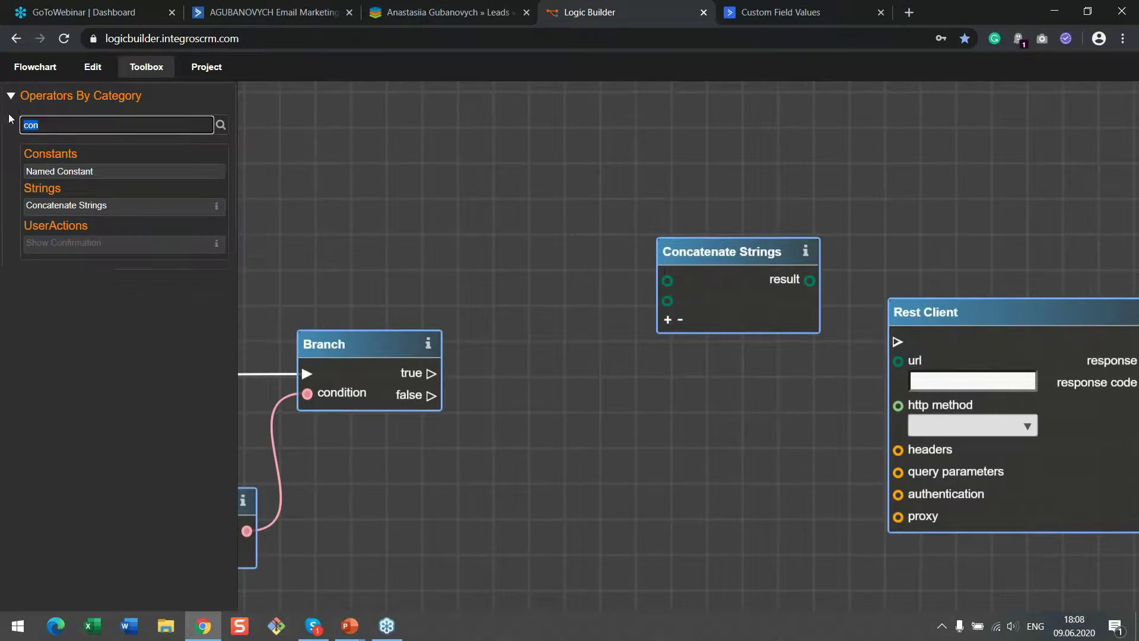
text(name)
click(95, 172)
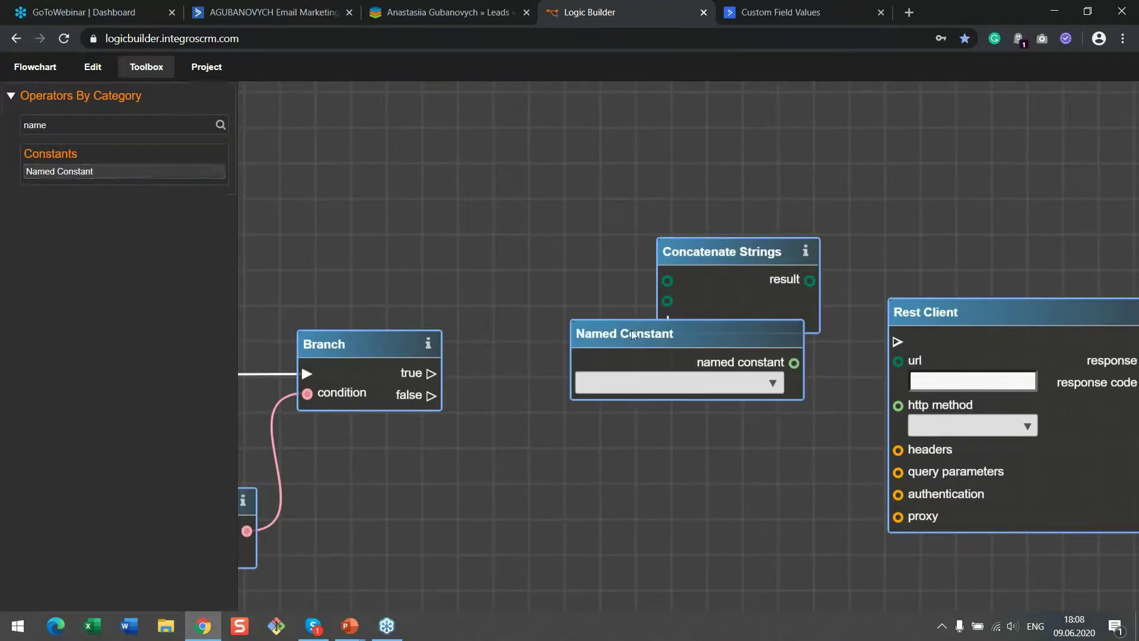
drag(632, 330, 442, 109)
click(580, 160)
click(528, 204)
click(408, 211)
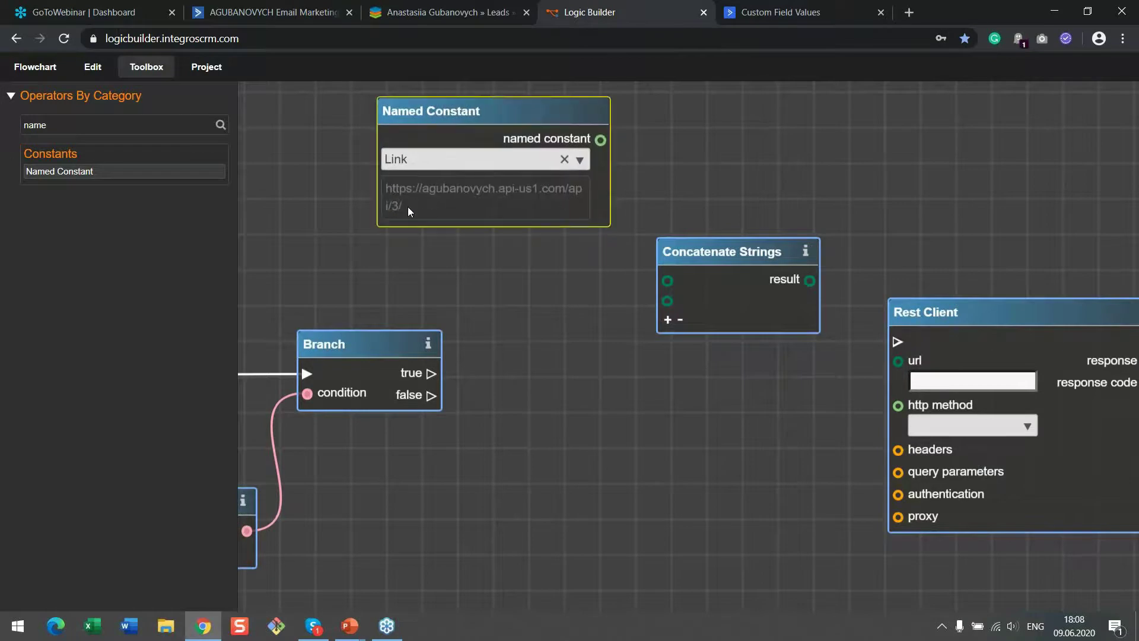
drag(603, 145, 735, 186)
drag(676, 234, 673, 362)
drag(534, 231, 546, 148)
drag(765, 321, 713, 236)
Add a String node 'fieldValues/id' wired to Concatenate Strings' second input, then delete the trailing 'id'
drag(68, 125, 9, 130)
text(str)
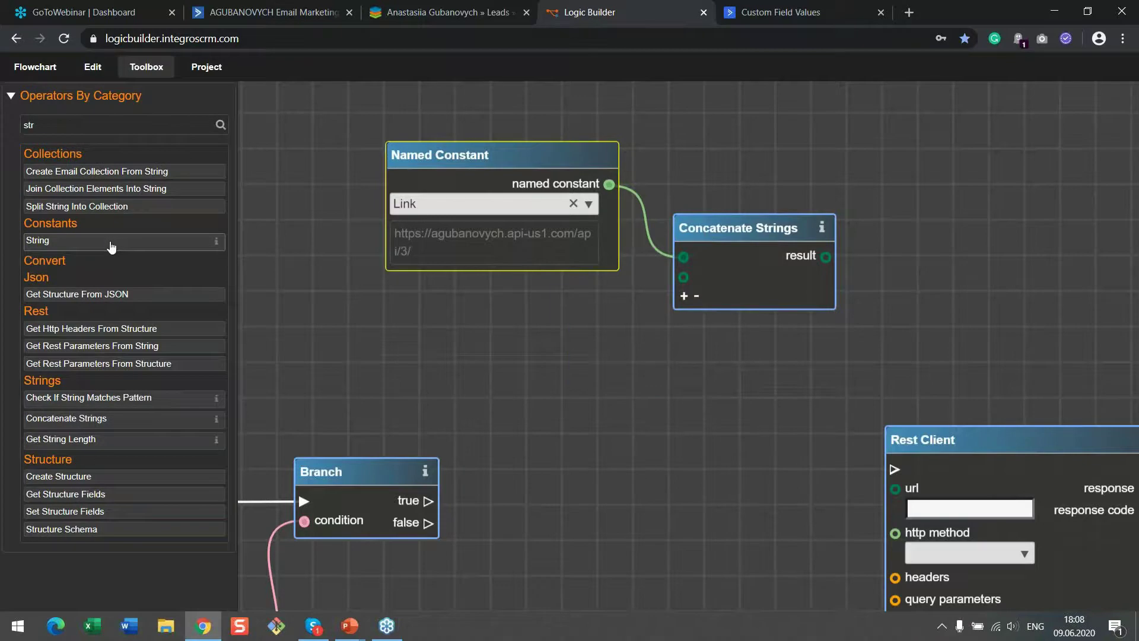
drag(103, 240, 507, 300)
click(509, 331)
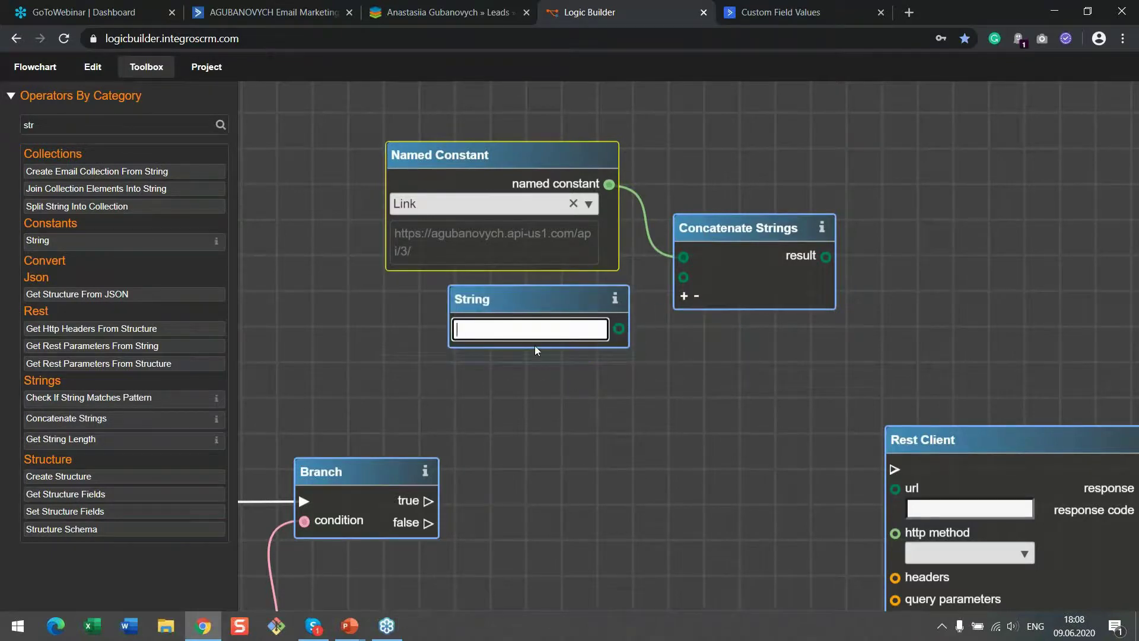
text(fieldValues/id)
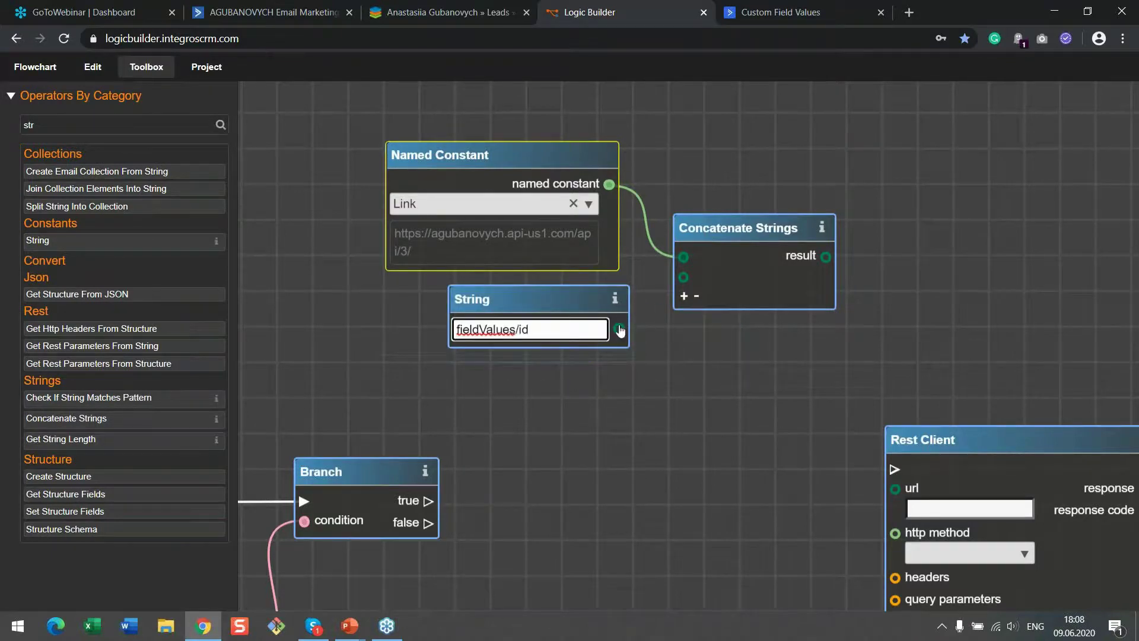
drag(618, 330, 641, 321)
drag(684, 281, 683, 277)
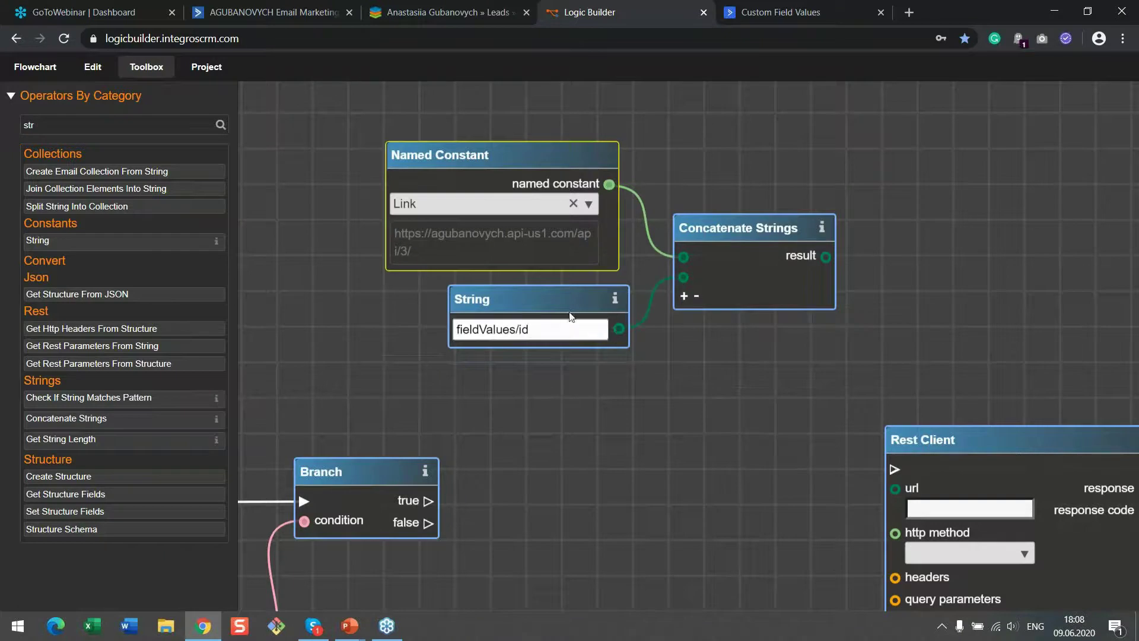
click(538, 336)
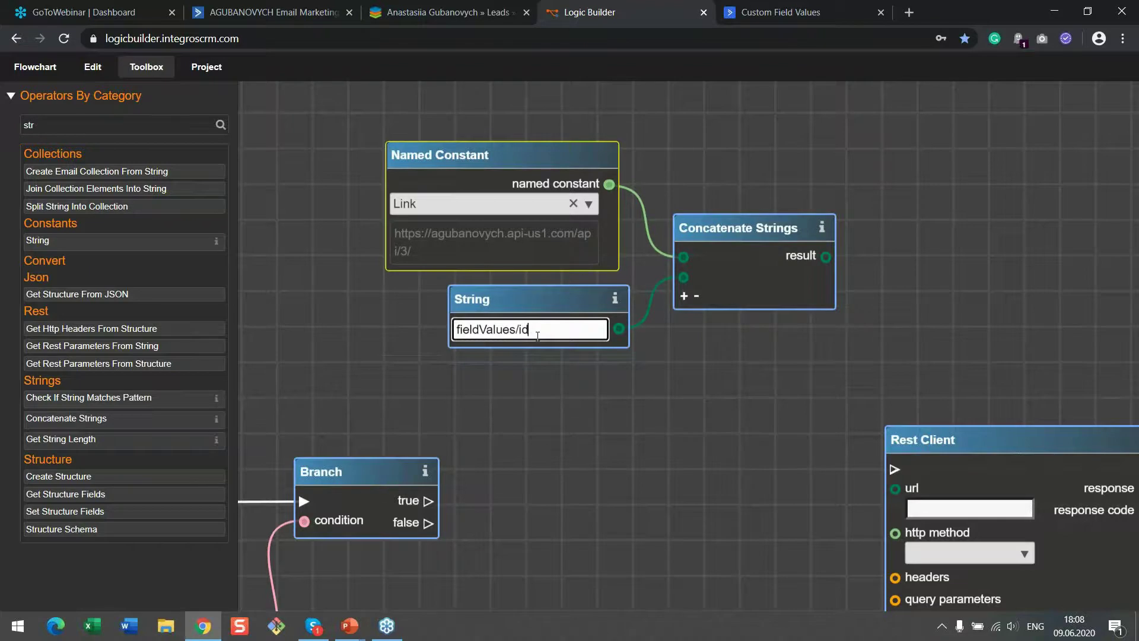
key(BackSpace)
key(BackSpace)
Make the path read 'fieldValues/1' and wire the concatenated result into Rest Client's url
text(1)
drag(817, 486, 684, 429)
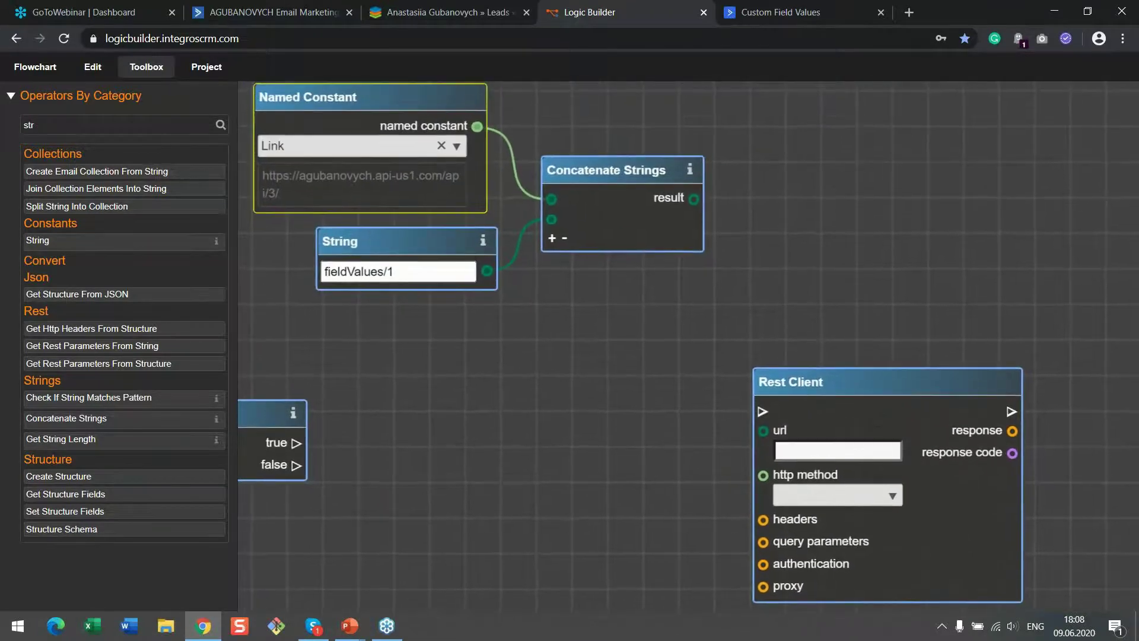
drag(866, 331, 895, 301)
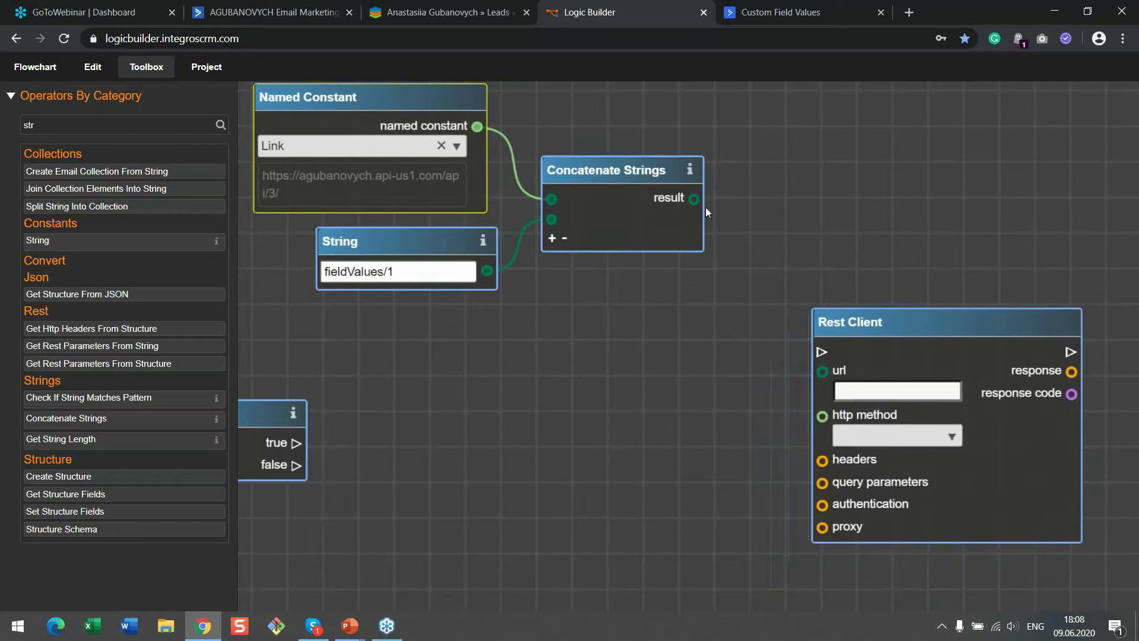
drag(803, 368, 822, 372)
Set the Rest Client http method to PUT, checking it against the API reference
drag(763, 456, 742, 396)
click(932, 384)
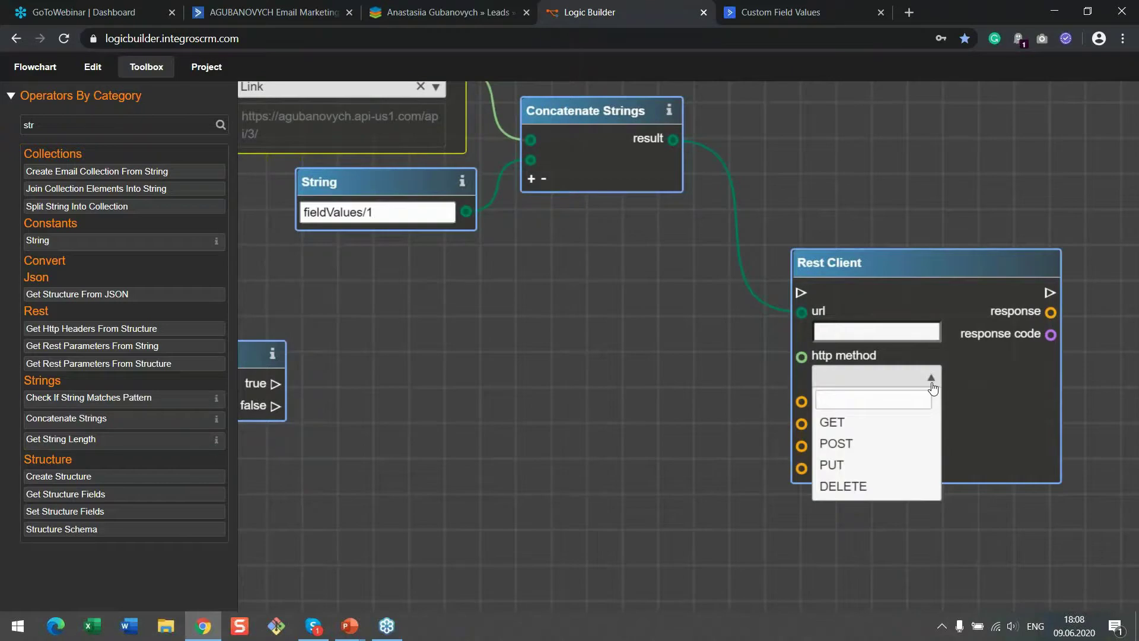
click(893, 465)
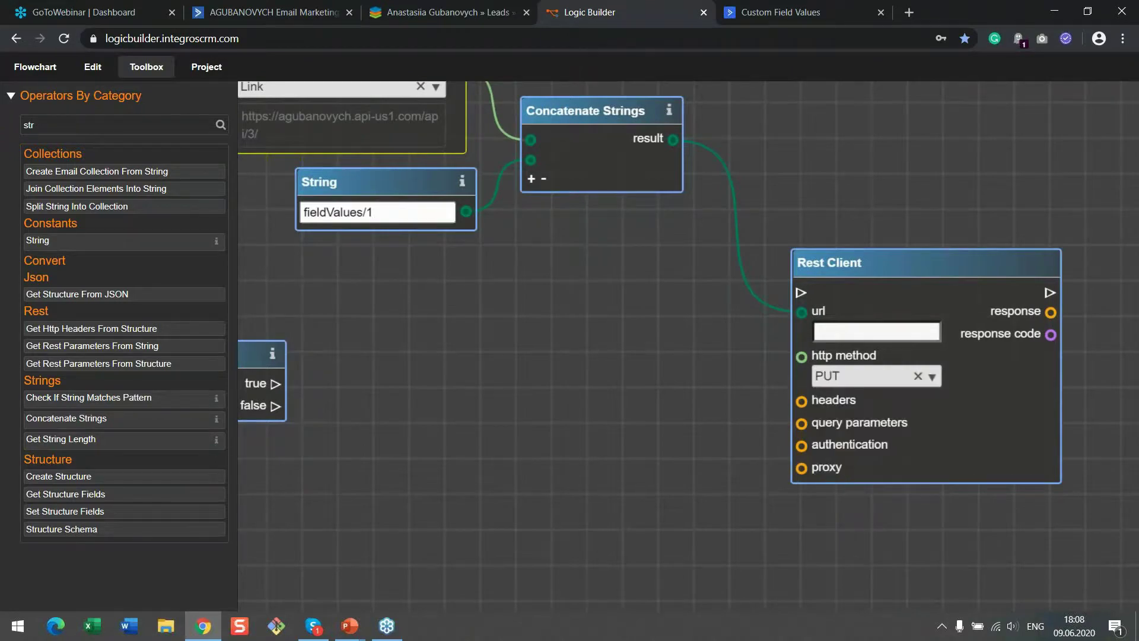
click(807, 5)
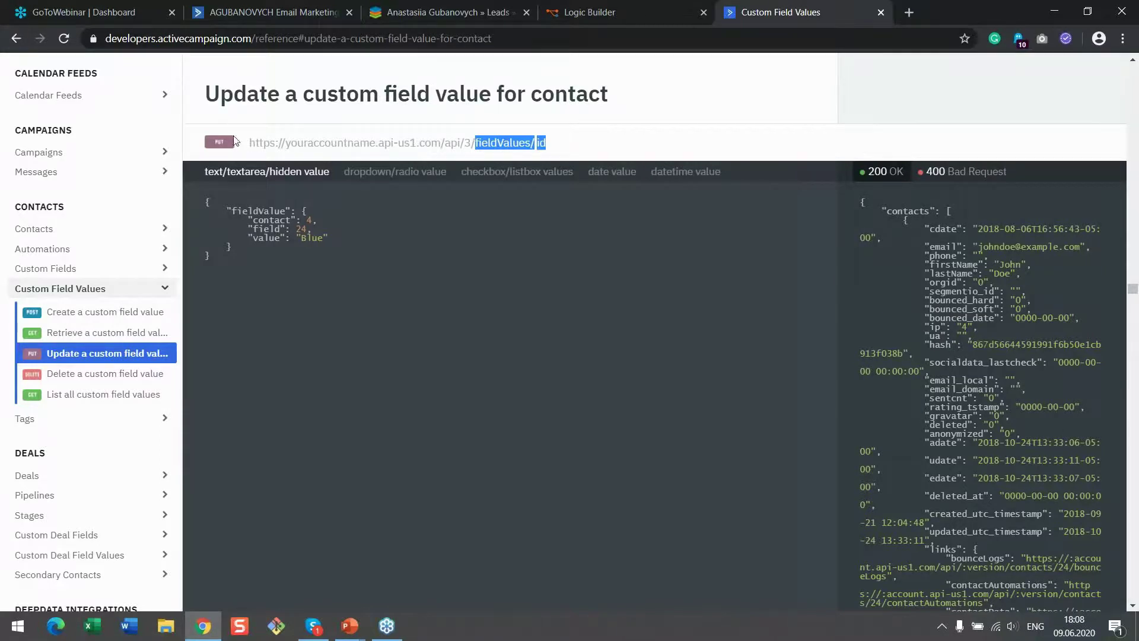
click(582, 15)
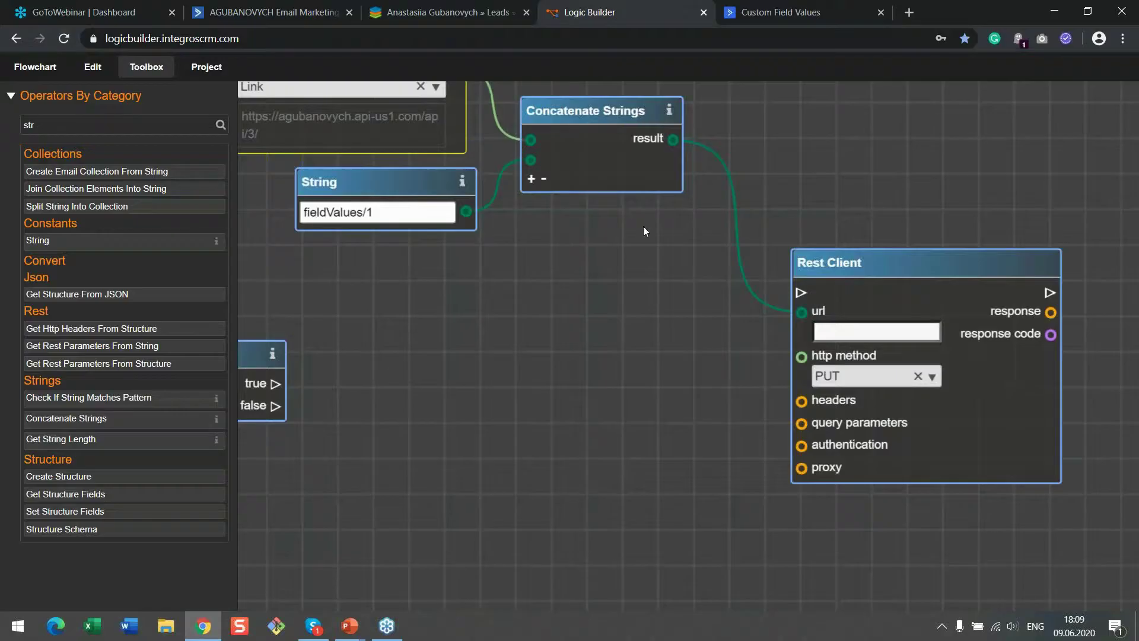
drag(622, 411, 703, 479)
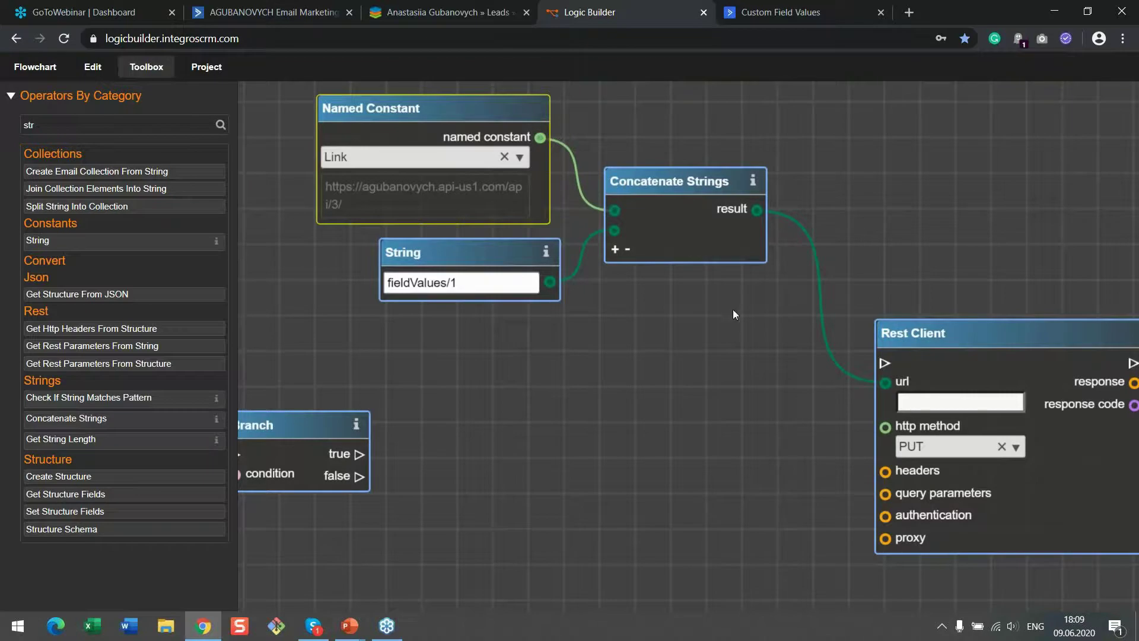
Place Get Http Headers From Structure below Rest Client and wire its headers output to Rest Client's headers
drag(722, 531, 638, 371)
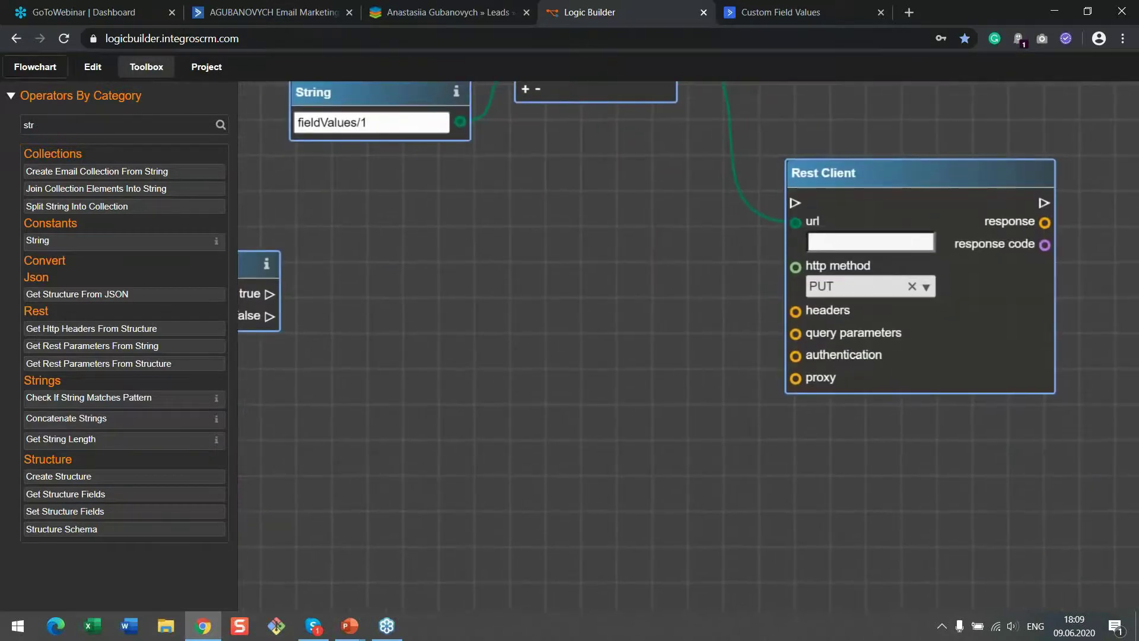
drag(42, 125, 9, 129)
text(head)
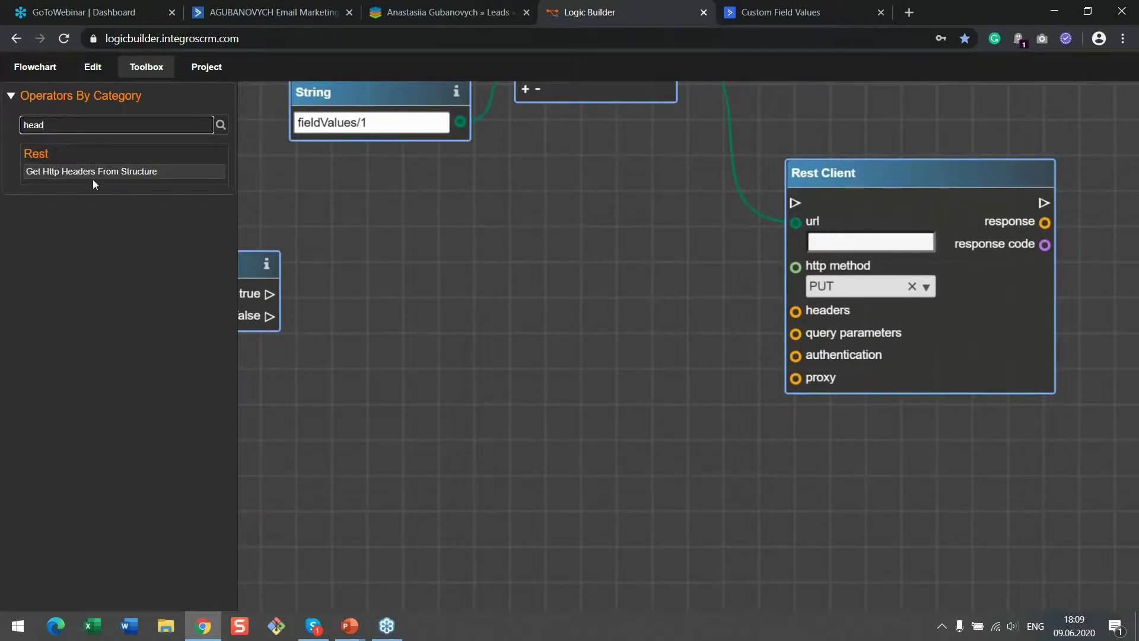
click(98, 176)
drag(694, 336, 626, 385)
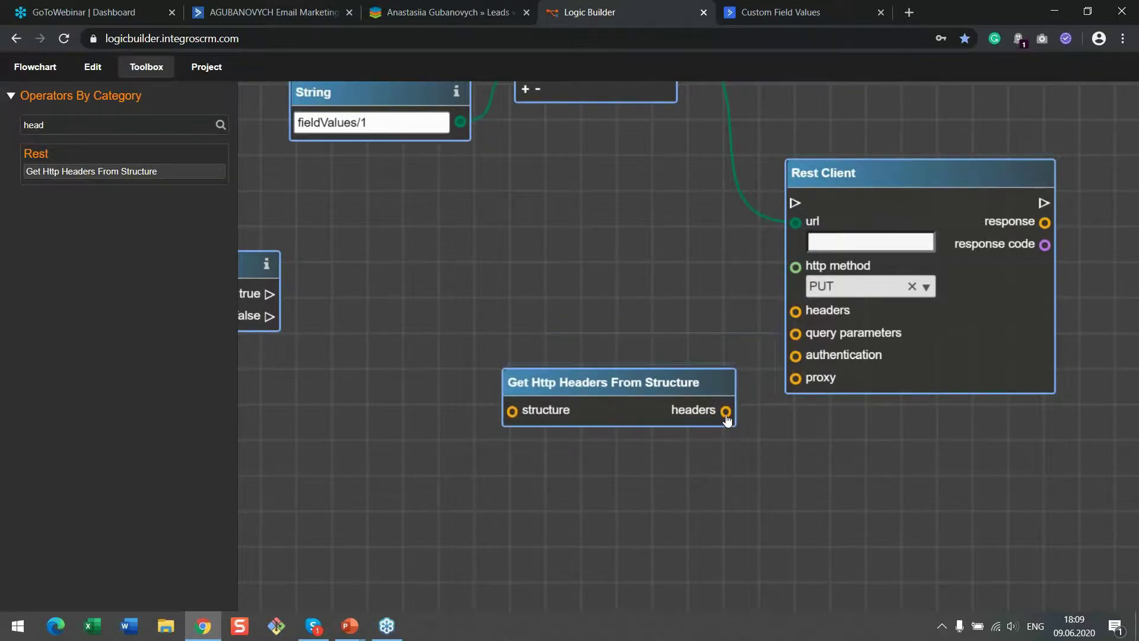
drag(726, 417, 795, 311)
drag(903, 176, 1033, 178)
drag(710, 372, 816, 357)
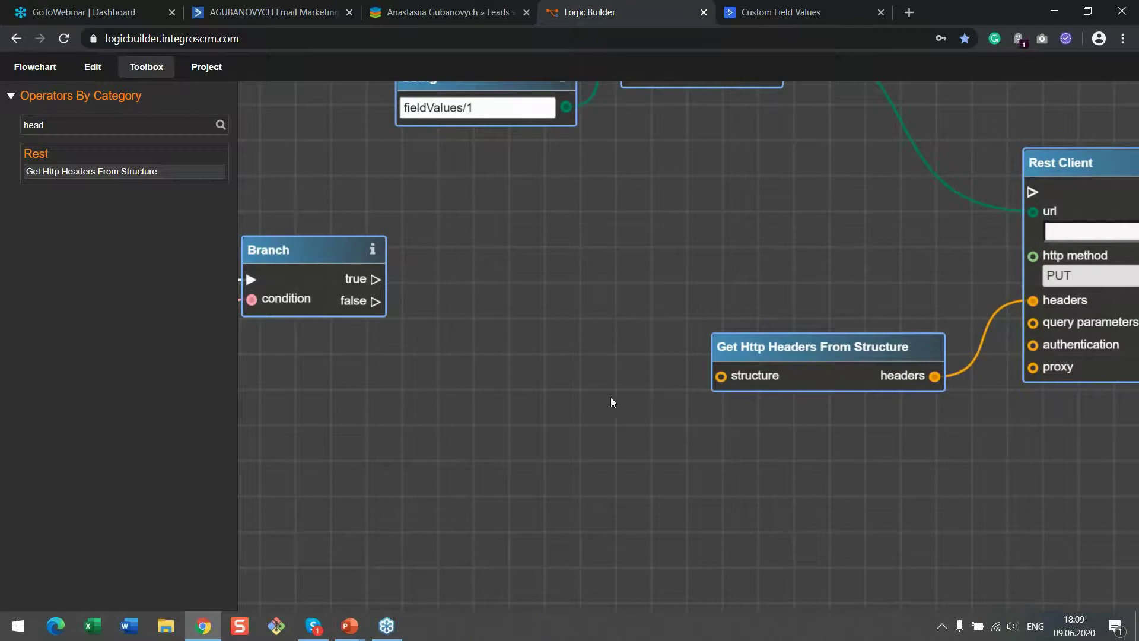
drag(409, 394, 396, 361)
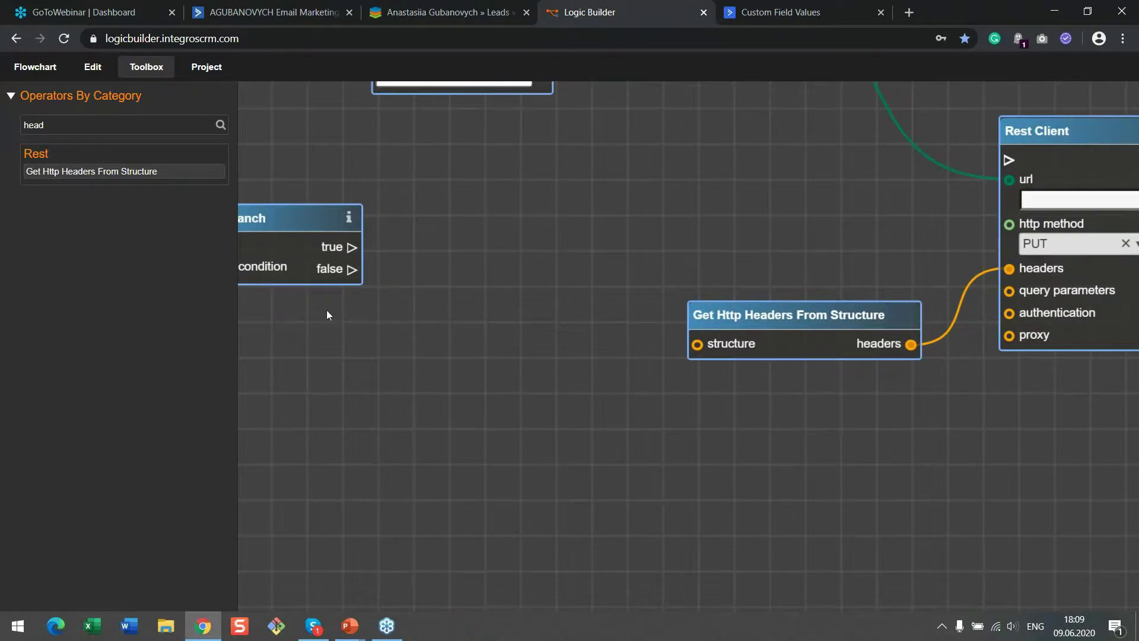
double_click(102, 124)
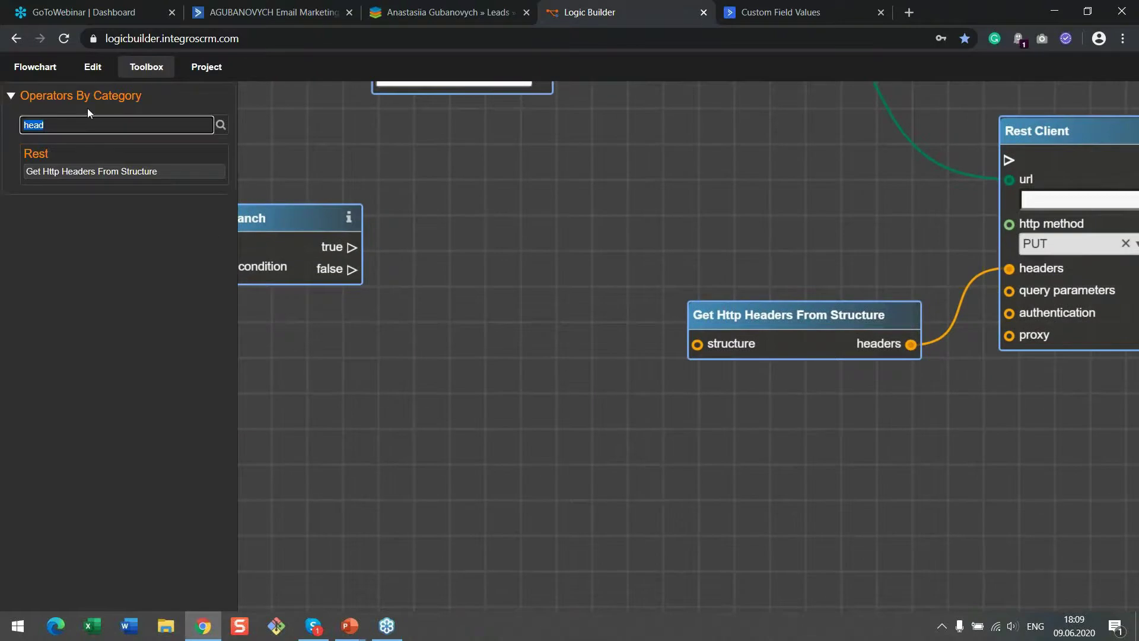
Add Create Structure and Structure Schema nodes, linking the schema output to Create Structure's schema input
text(cre)
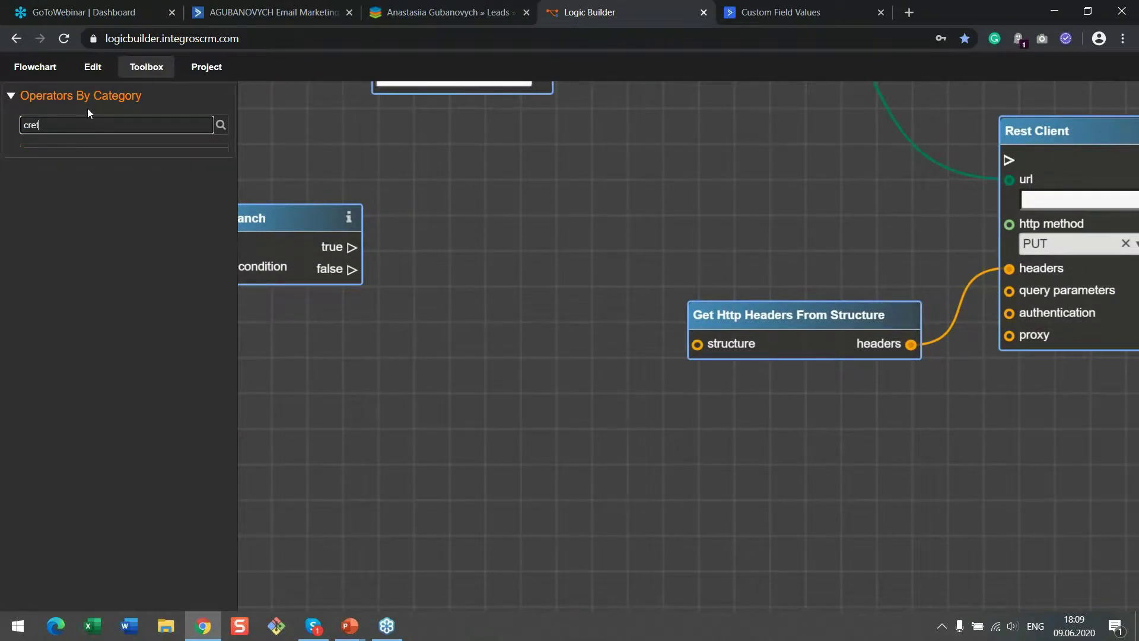
text(ate)
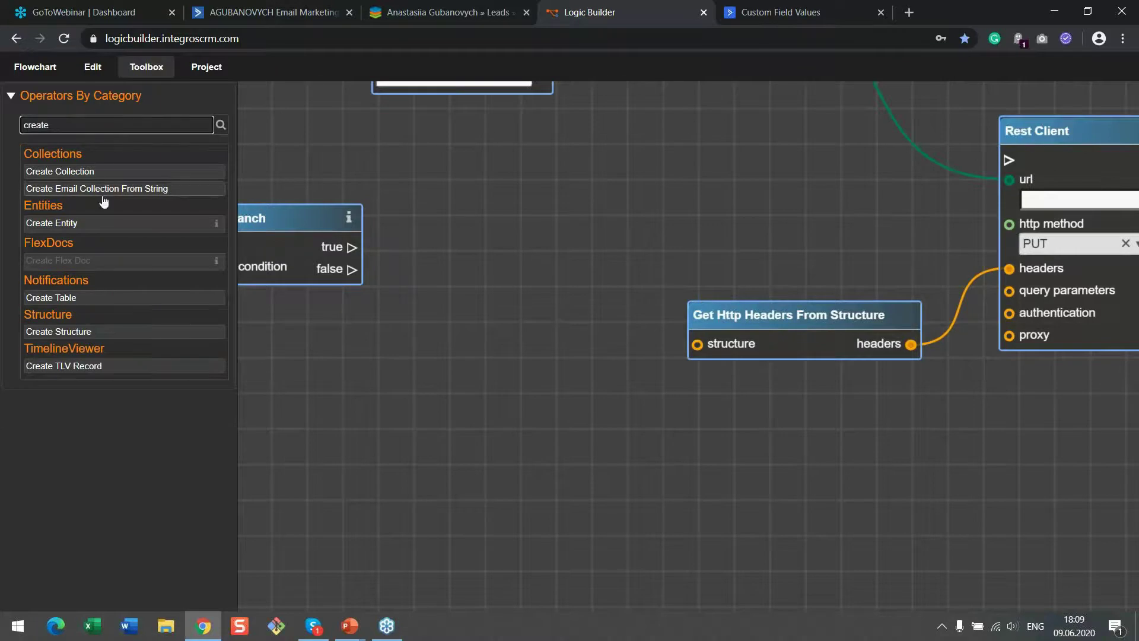
drag(112, 333, 500, 217)
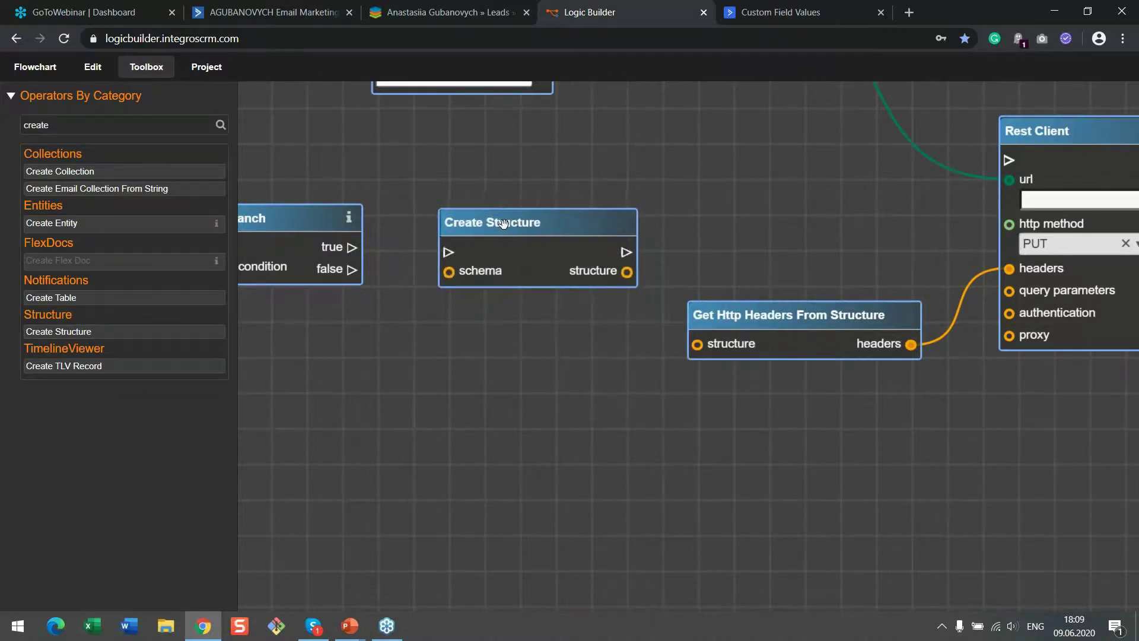
drag(63, 125, 0, 126)
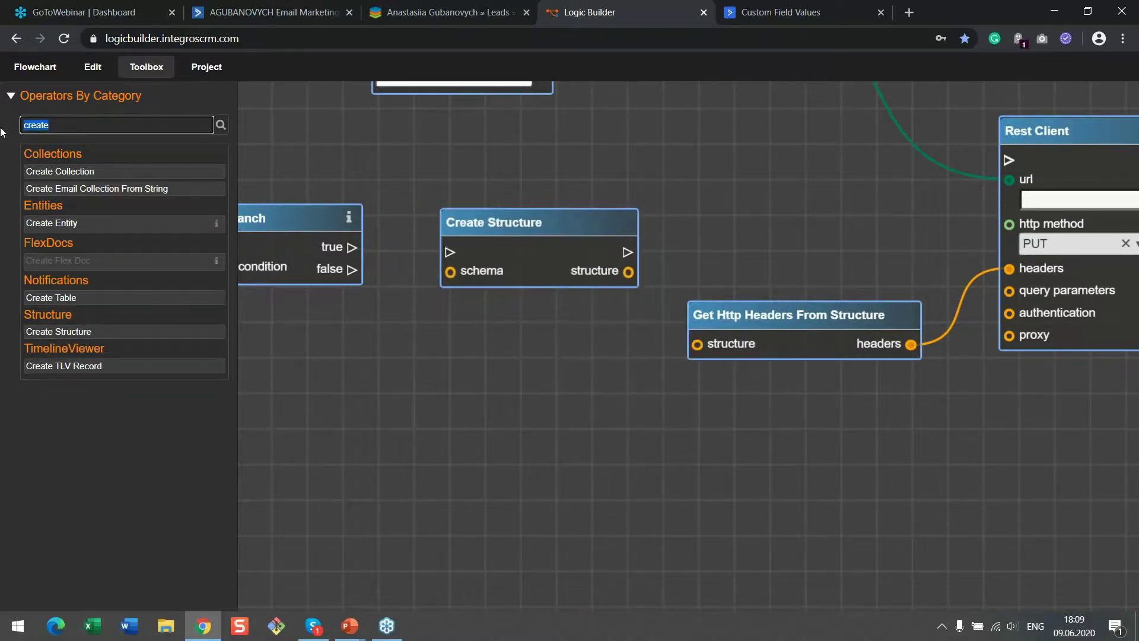
text(sche)
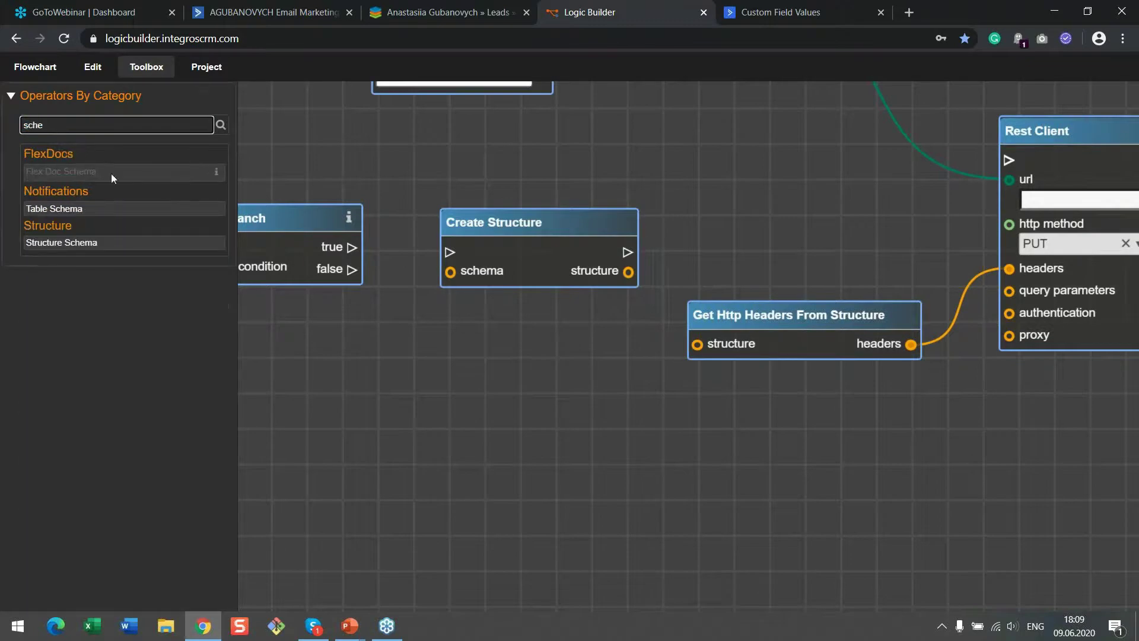
drag(119, 246, 562, 350)
drag(659, 343, 482, 341)
drag(598, 361, 450, 271)
click(520, 363)
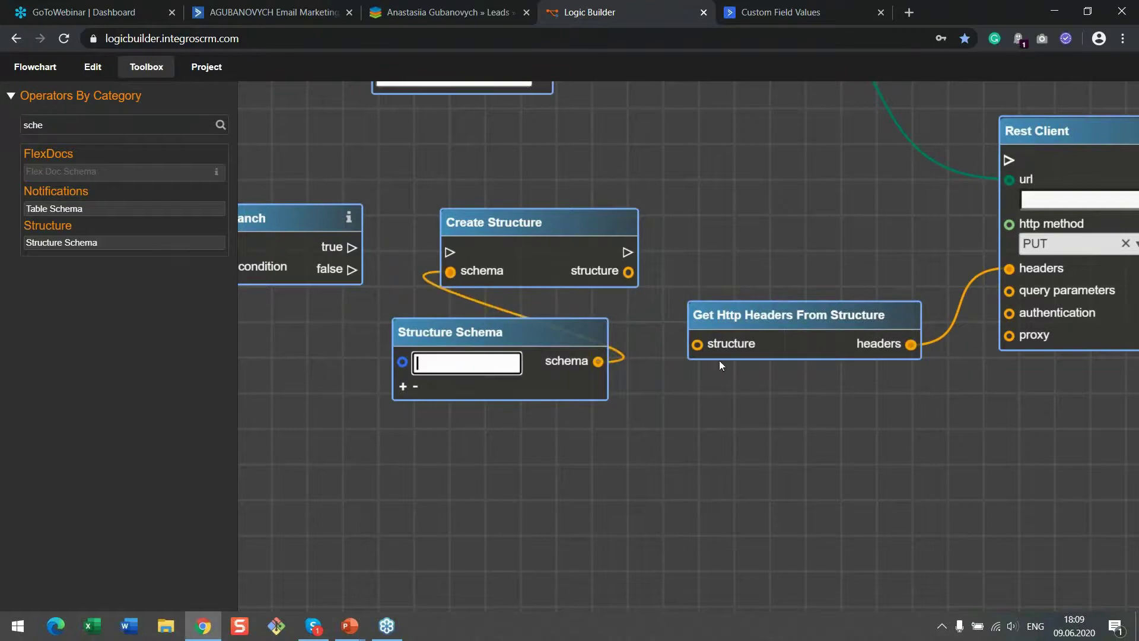
Copy the Api-Token header name from the Authentication docs and paste it as the Structure Schema field
click(801, 13)
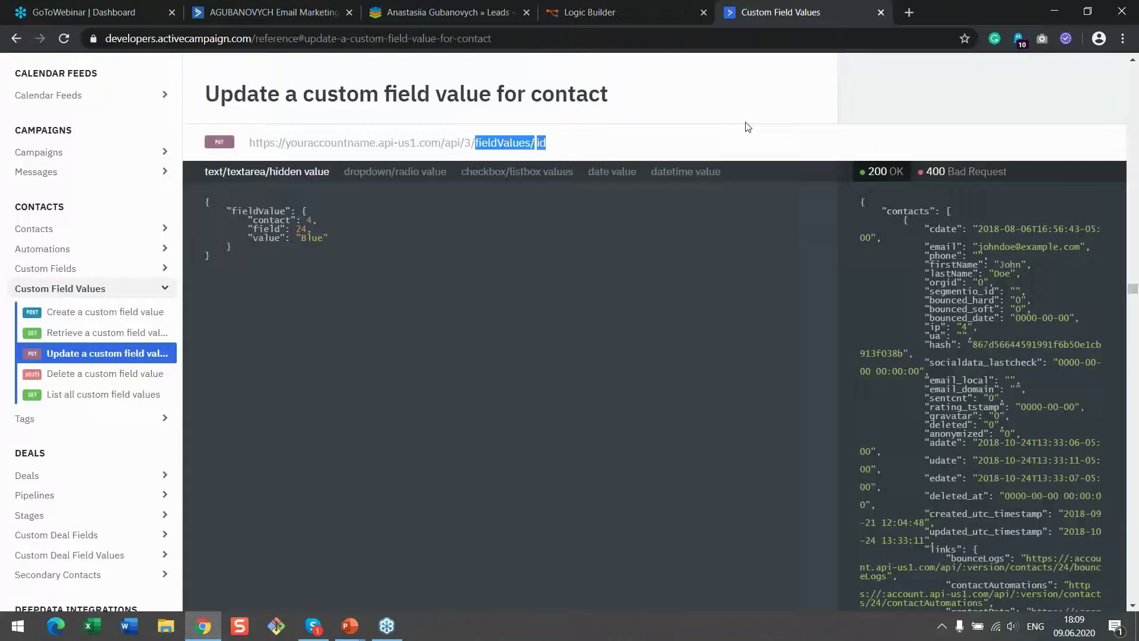
scroll(114, 284, up, 4)
scroll(115, 284, up, 5)
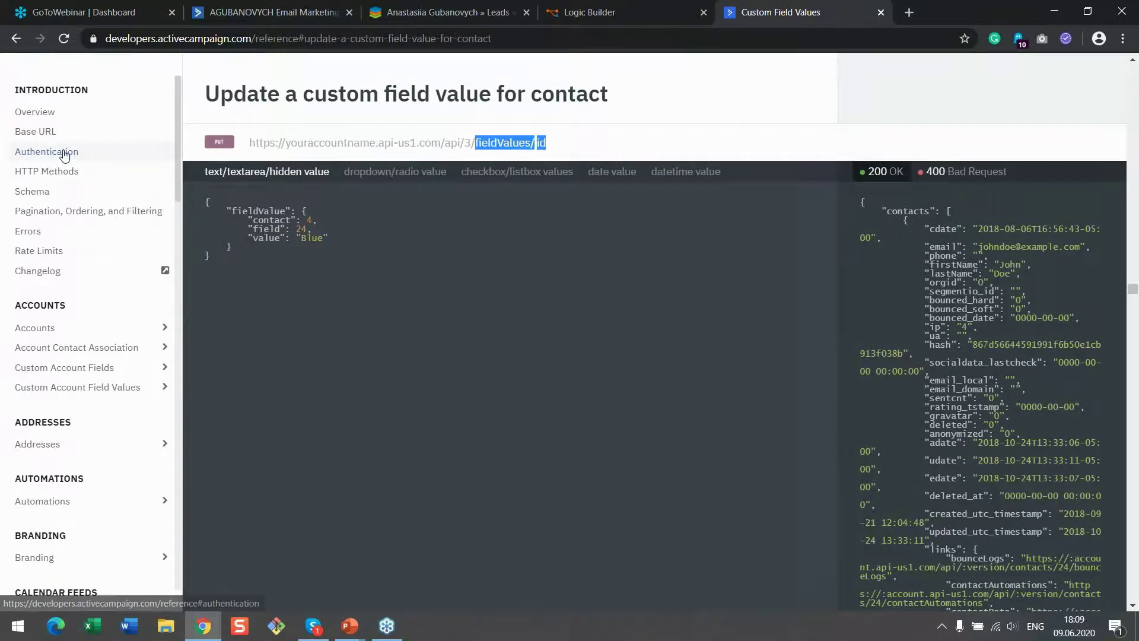
click(63, 155)
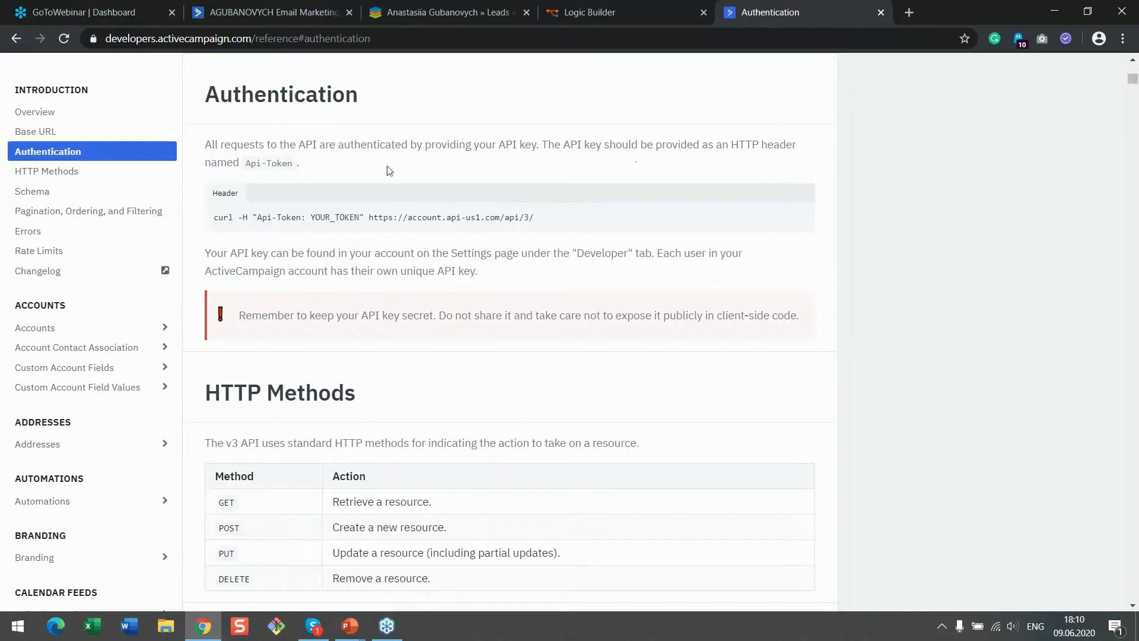
drag(244, 166, 293, 163)
key(ctrl+c)
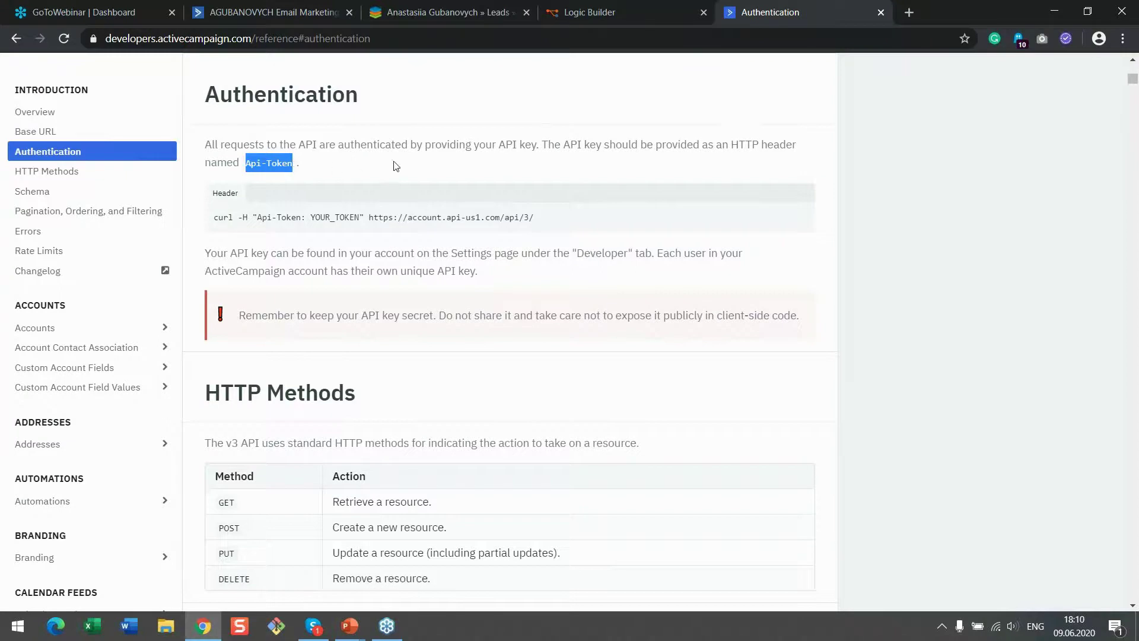
click(636, 8)
key(ctrl+v)
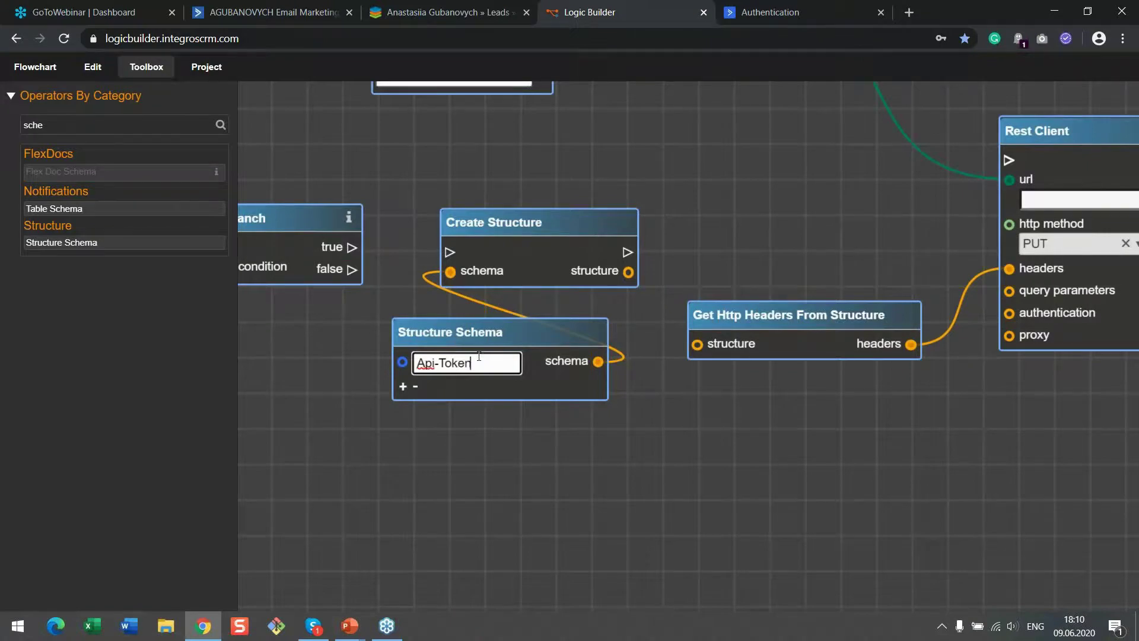
Make room on the canvas by moving Rest Client and Get Http Headers From Structure right
drag(800, 463, 679, 485)
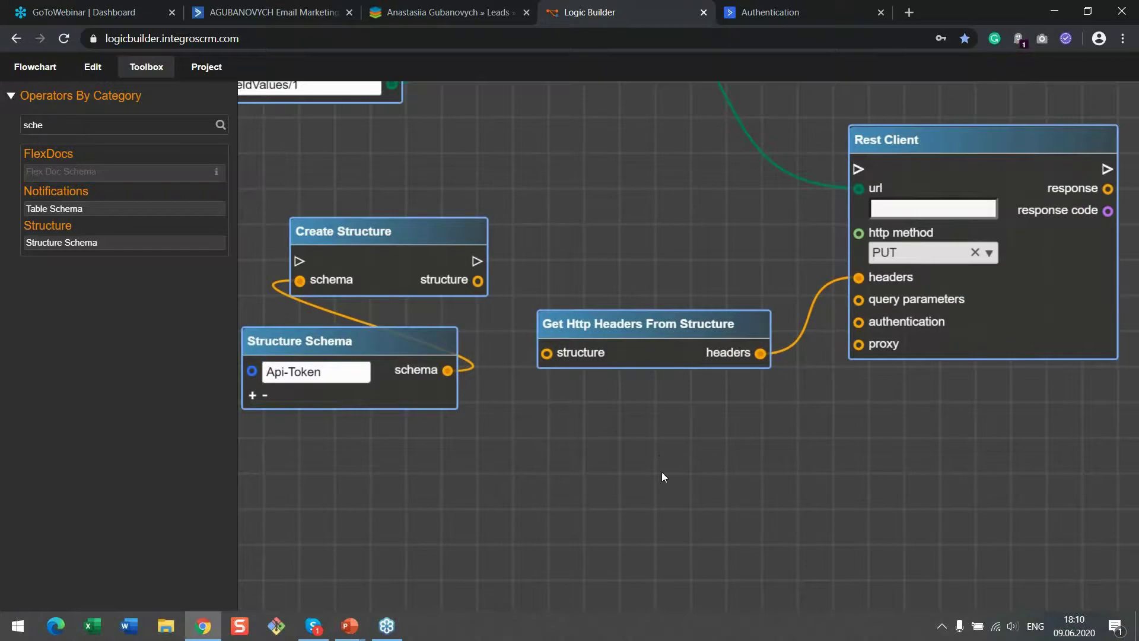
scroll(659, 457, down, 3)
scroll(802, 502, up, 2)
drag(773, 221, 972, 234)
drag(599, 344, 798, 348)
drag(585, 433, 663, 386)
Add a Set Structure Fields node fed by Create Structure's flow and structure, setting Api-Token
click(117, 123)
key(ctrl+a)
text(set)
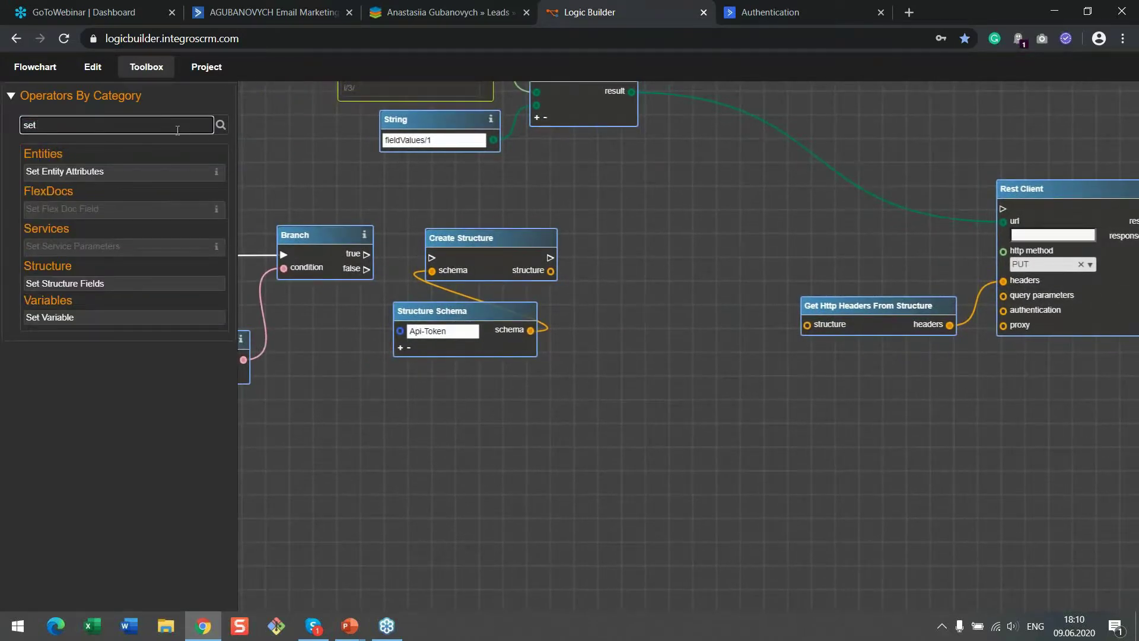
drag(153, 286, 691, 234)
drag(551, 257, 615, 253)
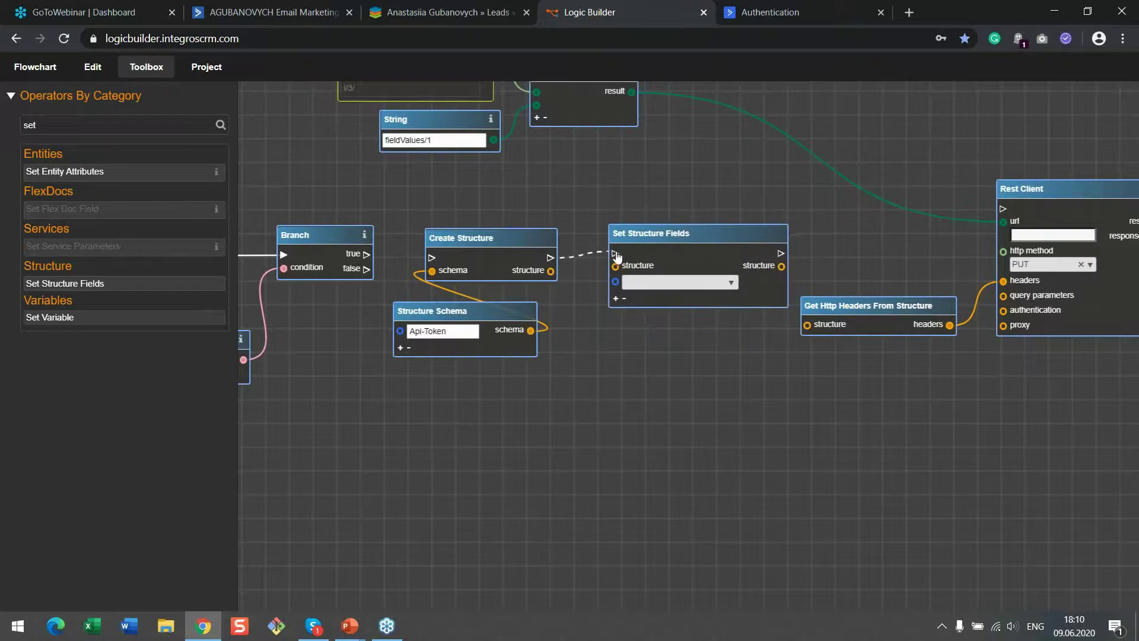
drag(551, 271, 617, 268)
click(731, 283)
click(671, 321)
drag(467, 311, 453, 310)
drag(473, 235, 467, 233)
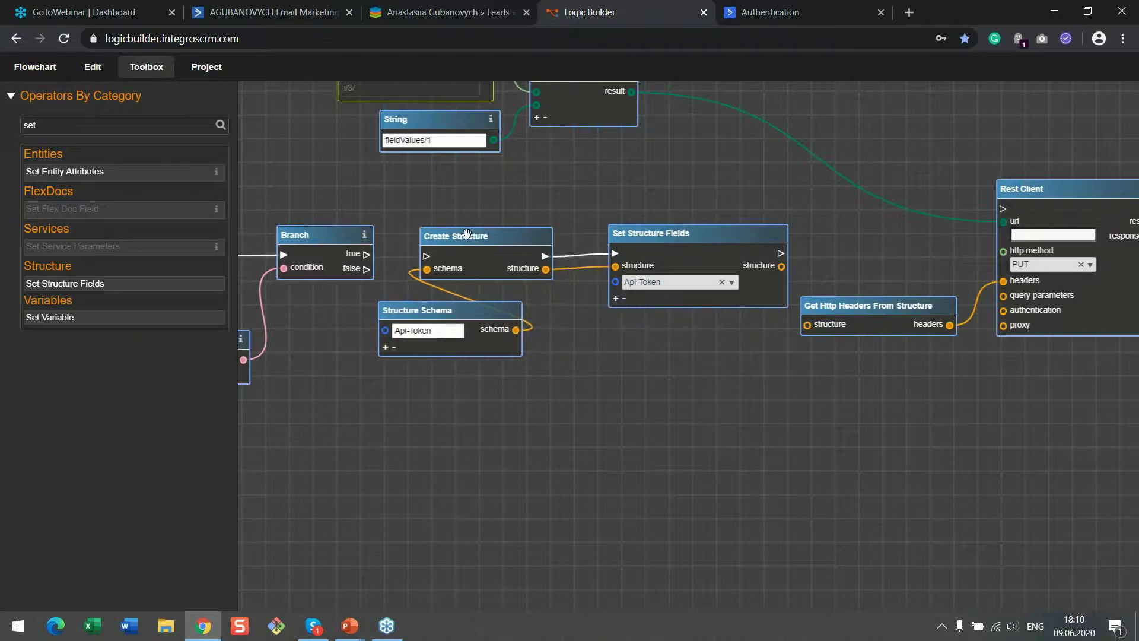
Supply the Api-Token field from a Named Constant set to API
drag(36, 125, 7, 123)
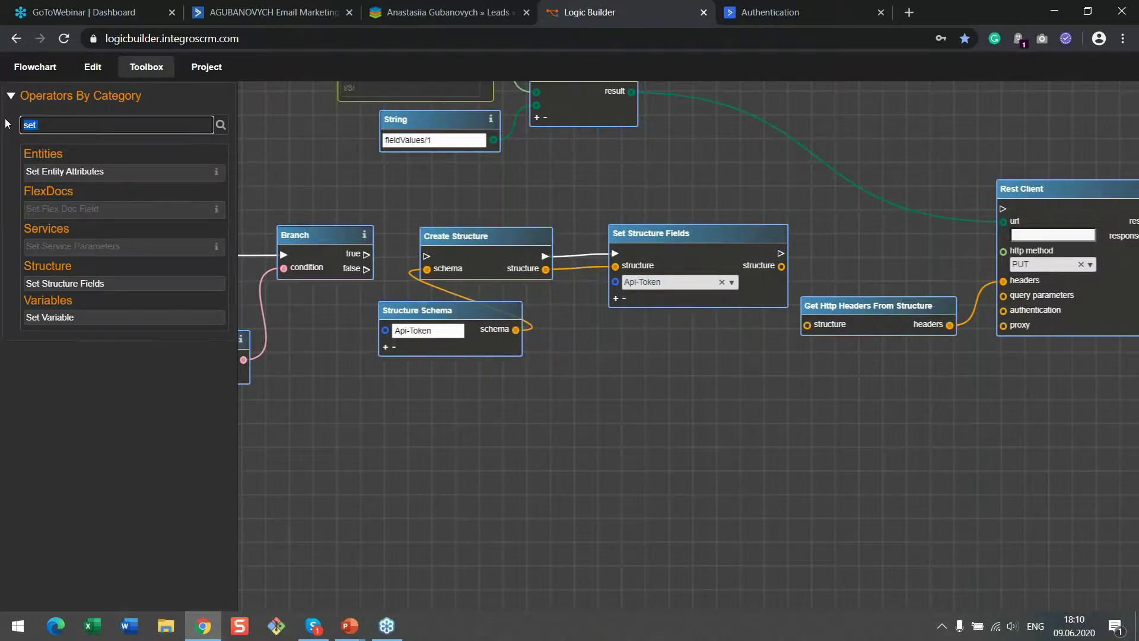
text(name)
drag(91, 172, 641, 345)
drag(743, 366, 617, 286)
click(729, 380)
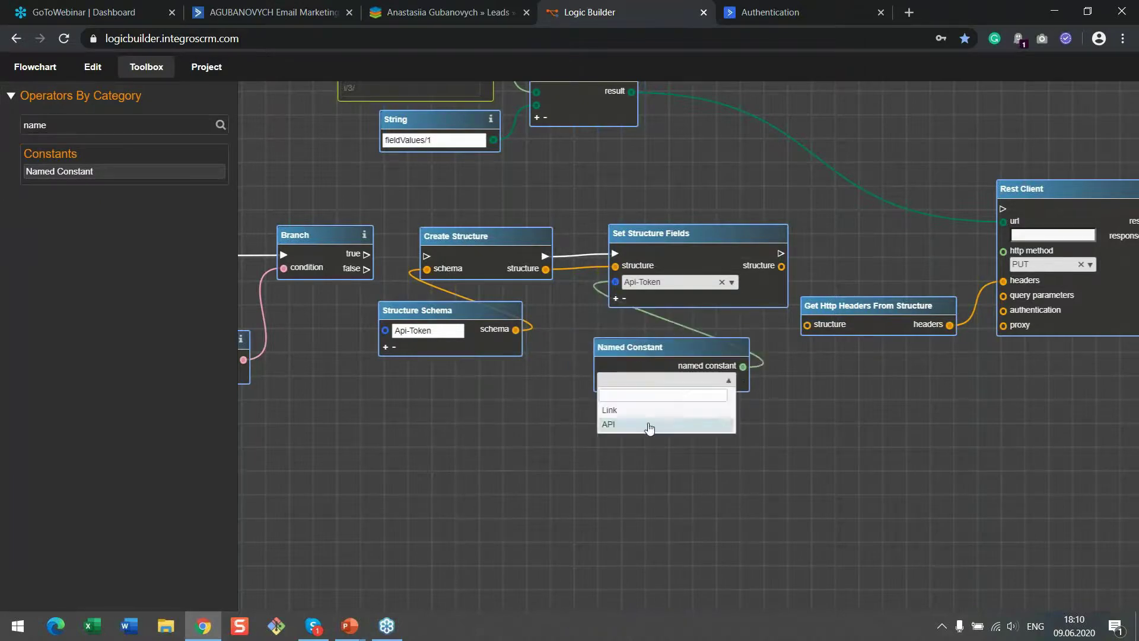
click(613, 426)
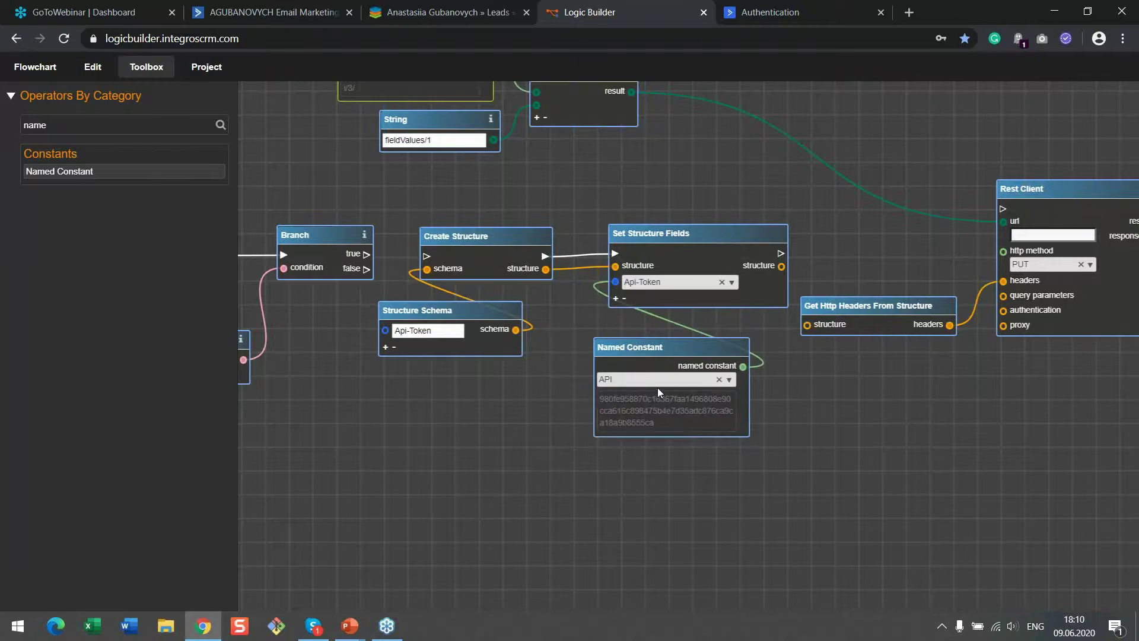
drag(568, 330, 638, 332)
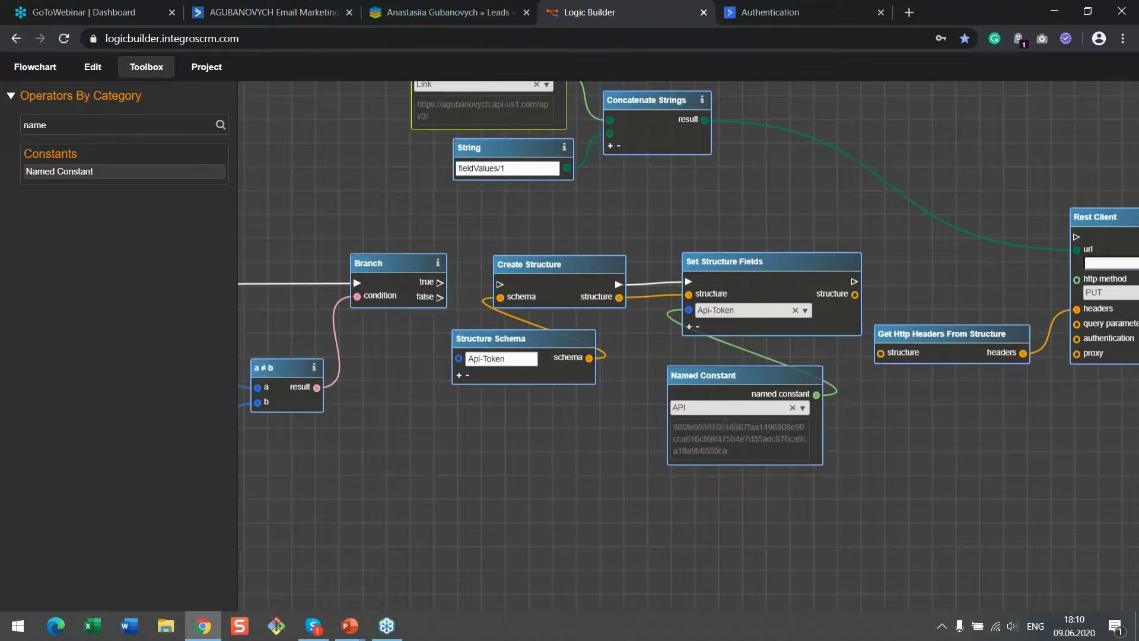
Link Branch 'true' to Create Structure, tidy the nodes, and feed Set Structure Fields into Get Http Headers
drag(439, 283, 506, 264)
drag(513, 338, 495, 332)
drag(714, 260, 687, 261)
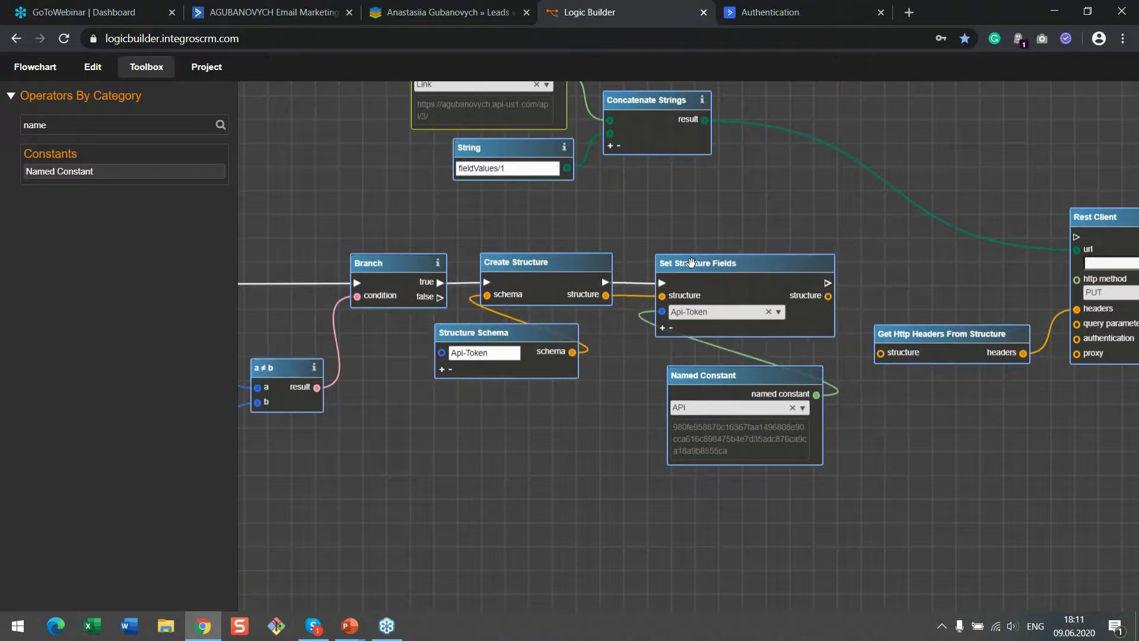
drag(737, 379, 706, 370)
drag(793, 405, 587, 360)
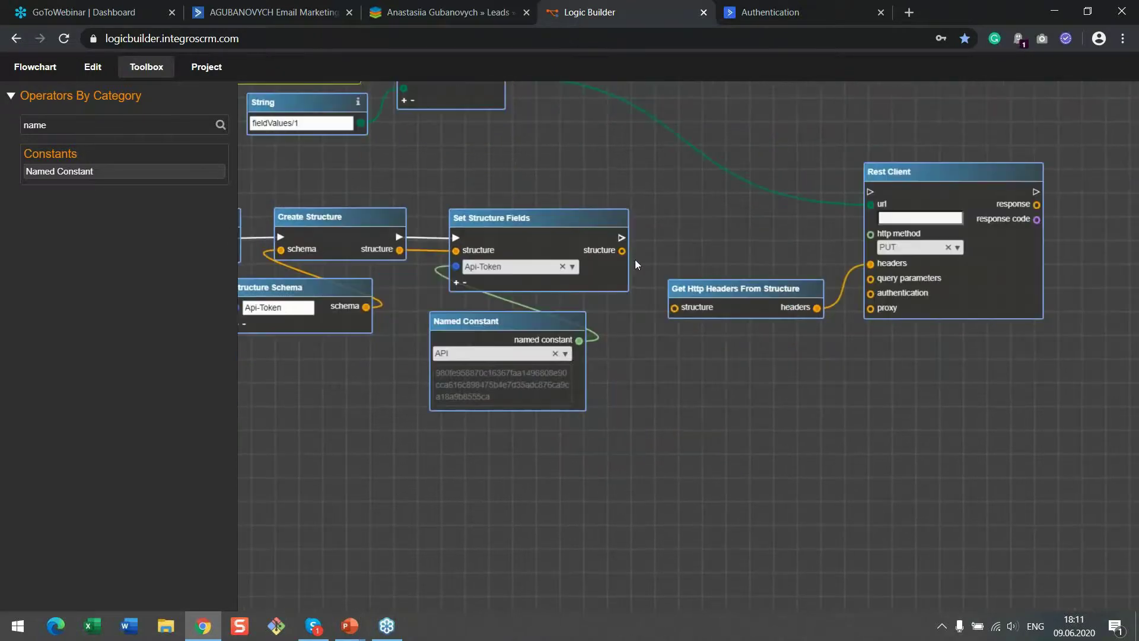
drag(623, 250, 674, 308)
In the ActiveCampaign docs, show the dropdown/radio example for 'Update a custom field value'
click(779, 16)
scroll(91, 386, down, 9)
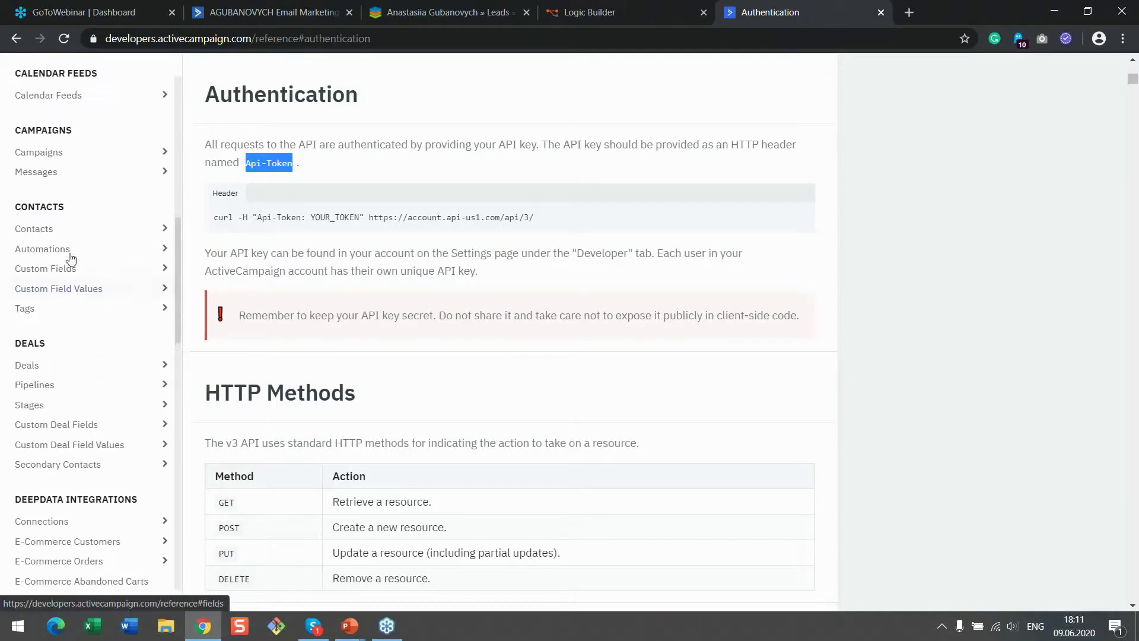
click(71, 292)
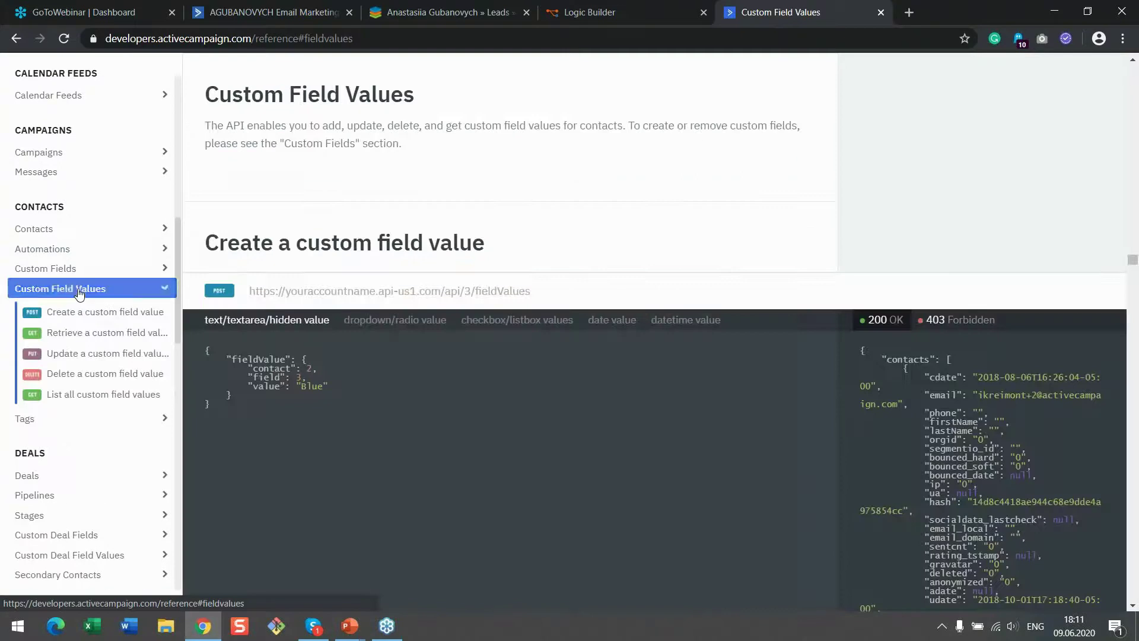
click(83, 353)
drag(220, 95, 620, 106)
click(620, 107)
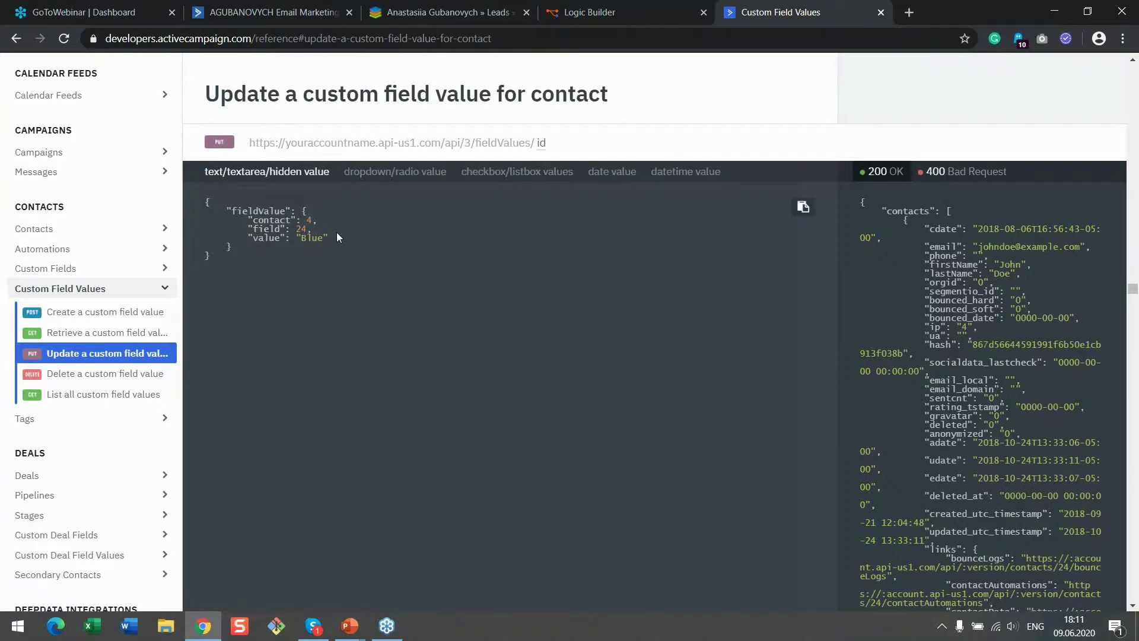
click(405, 173)
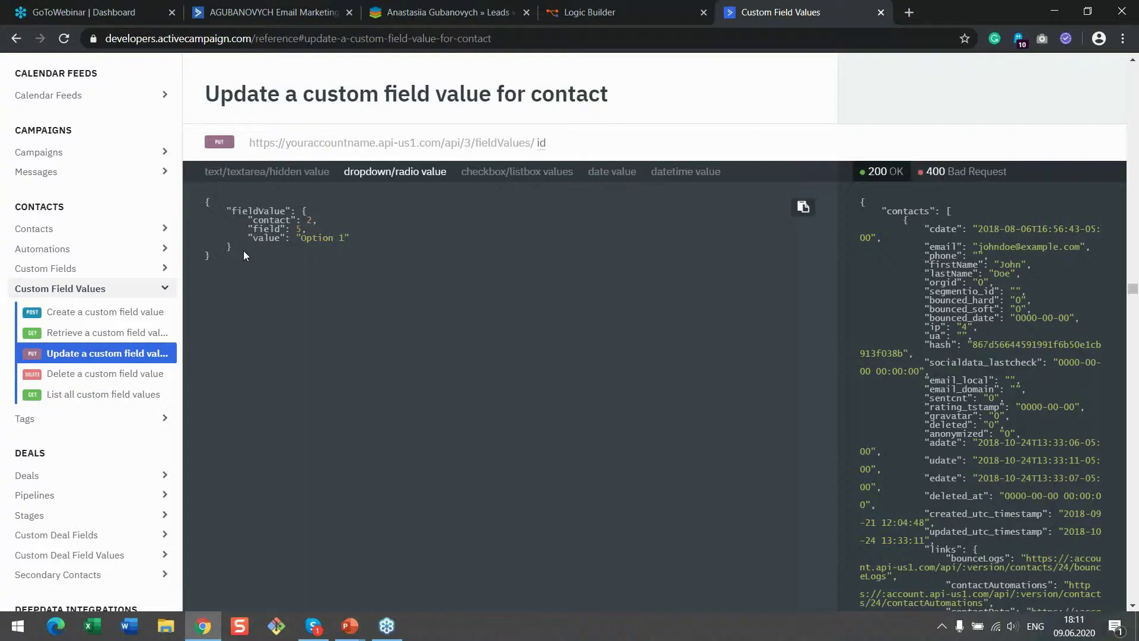
Review the contact, field and Option 1 values, then copy the request body up to "contact"
drag(207, 203, 304, 220)
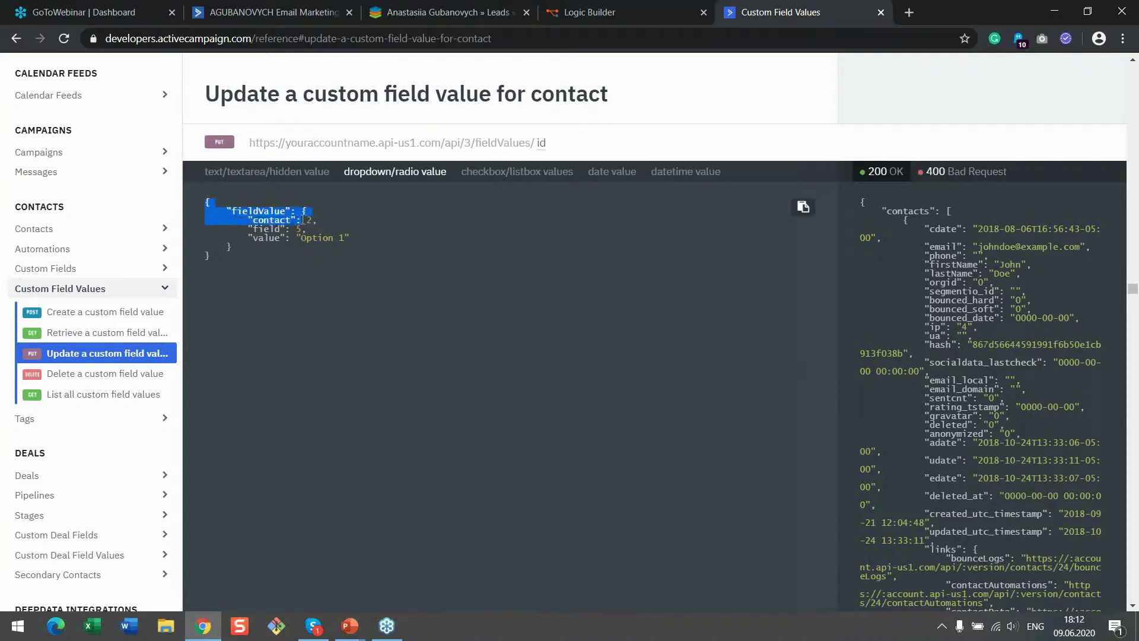
click(303, 220)
double_click(309, 220)
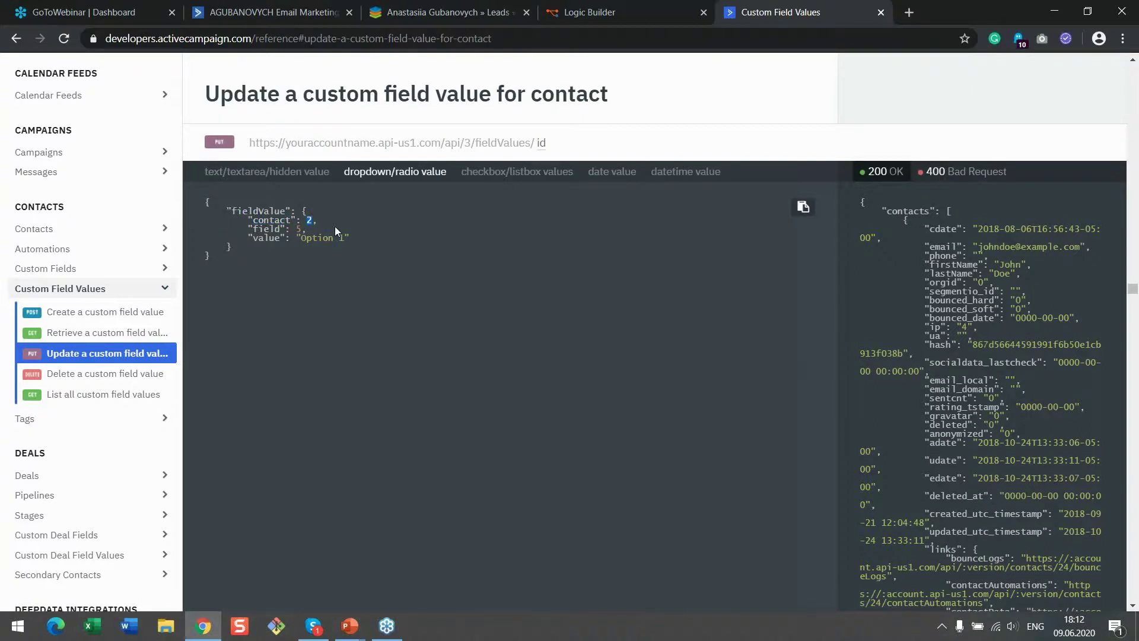
click(303, 221)
drag(303, 221, 309, 222)
click(298, 231)
drag(298, 230, 308, 230)
drag(301, 238, 347, 238)
click(216, 204)
drag(206, 203, 304, 220)
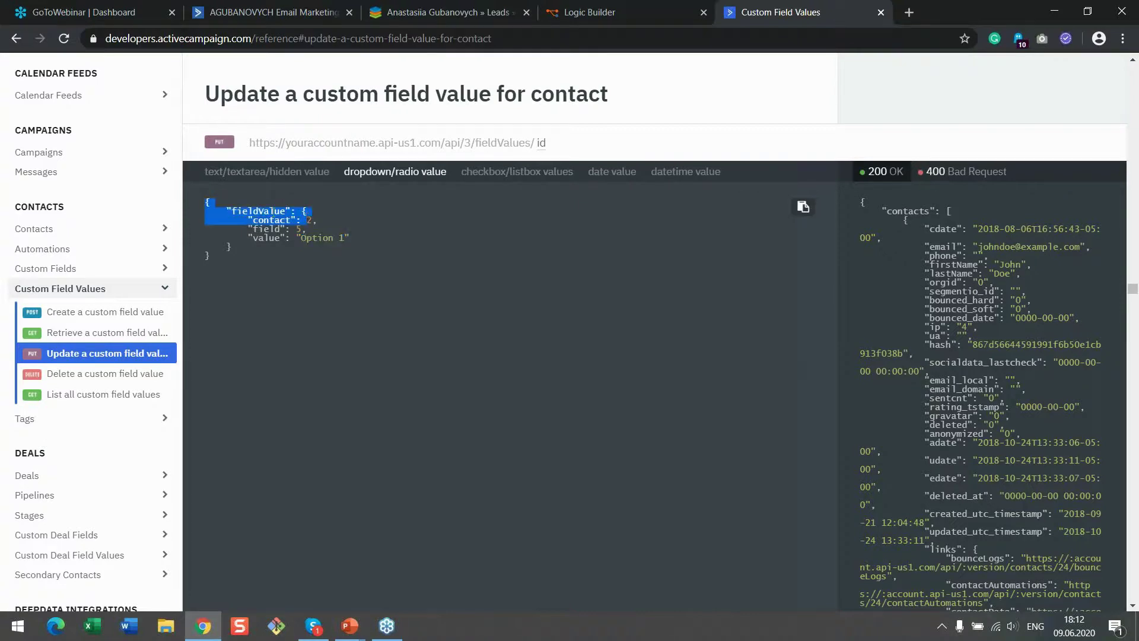
right_click(277, 212)
click(296, 220)
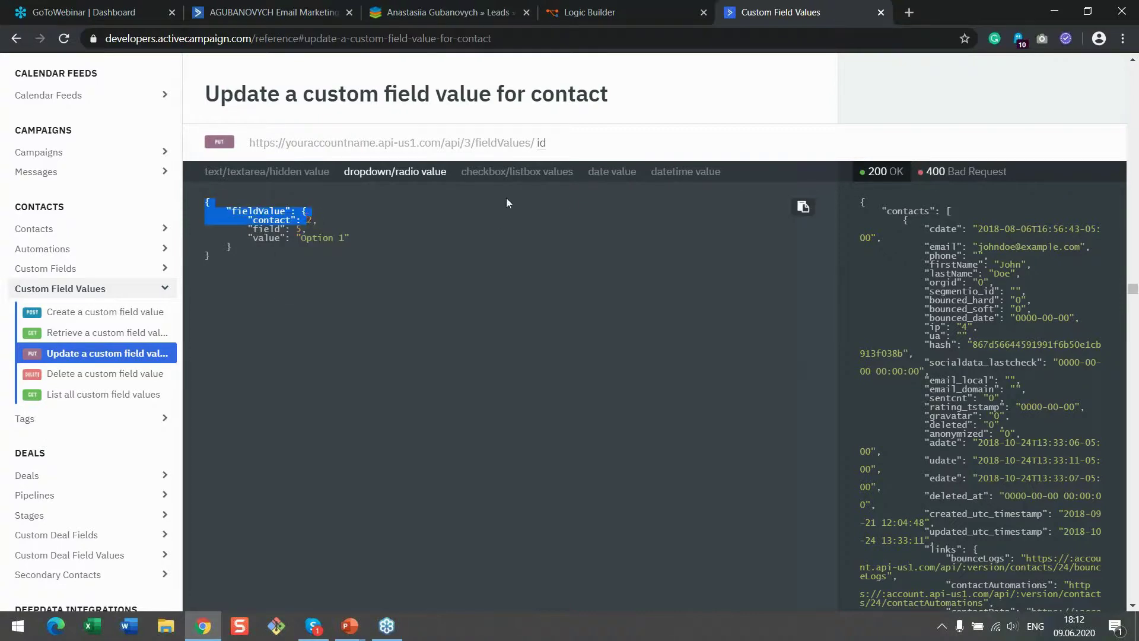
click(614, 14)
Add a Concatenate Strings node and give it a third input
drag(869, 454, 765, 330)
double_click(117, 124)
text(cond)
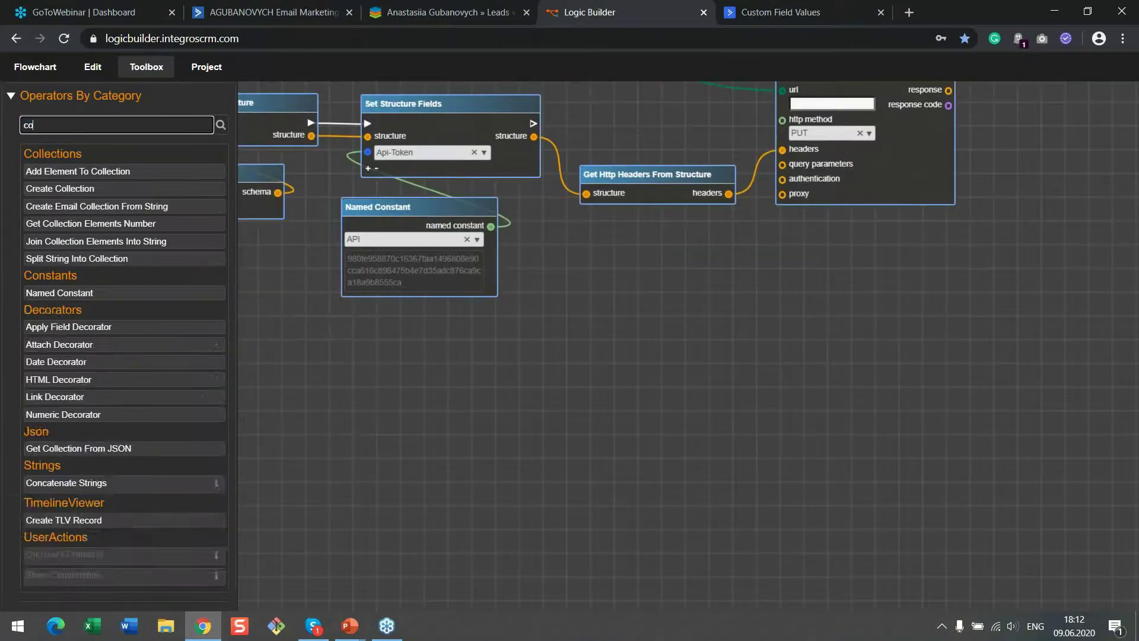
drag(85, 172, 689, 346)
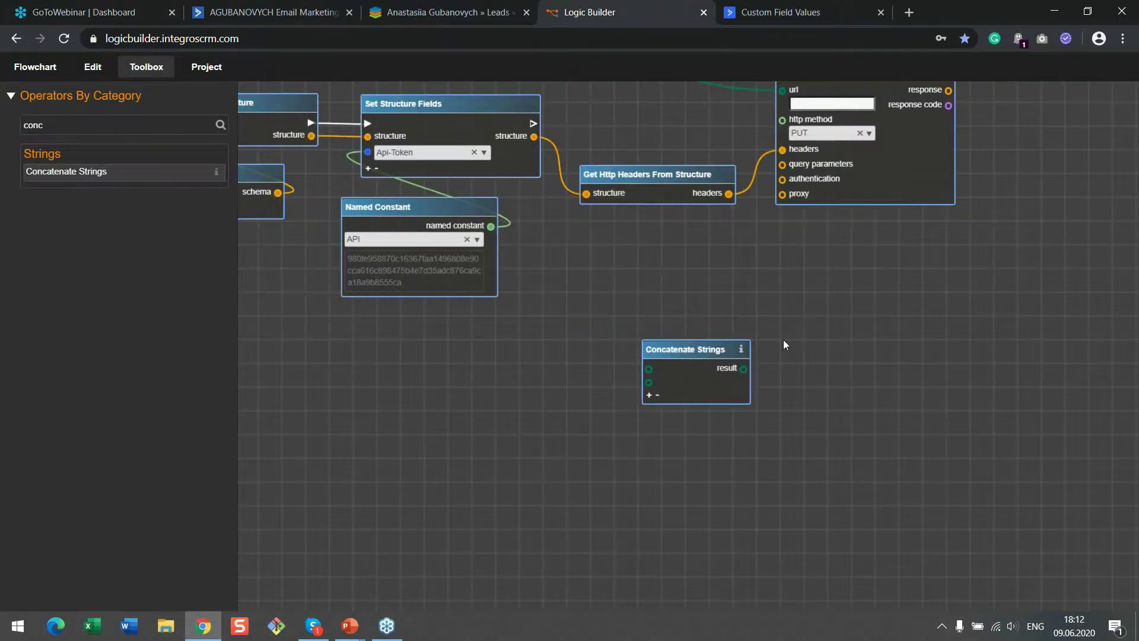
scroll(783, 347, up, 3)
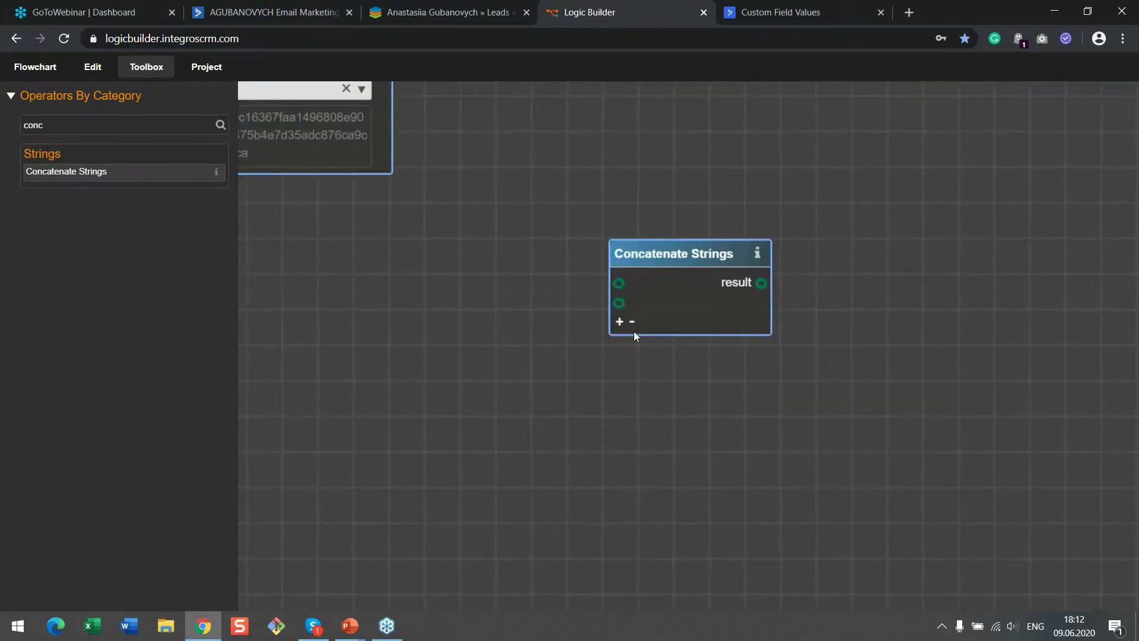
click(620, 320)
Add a String node holding { "fieldValue": { "contact": and connect it to Concatenate's first input
double_click(22, 126)
text(s)
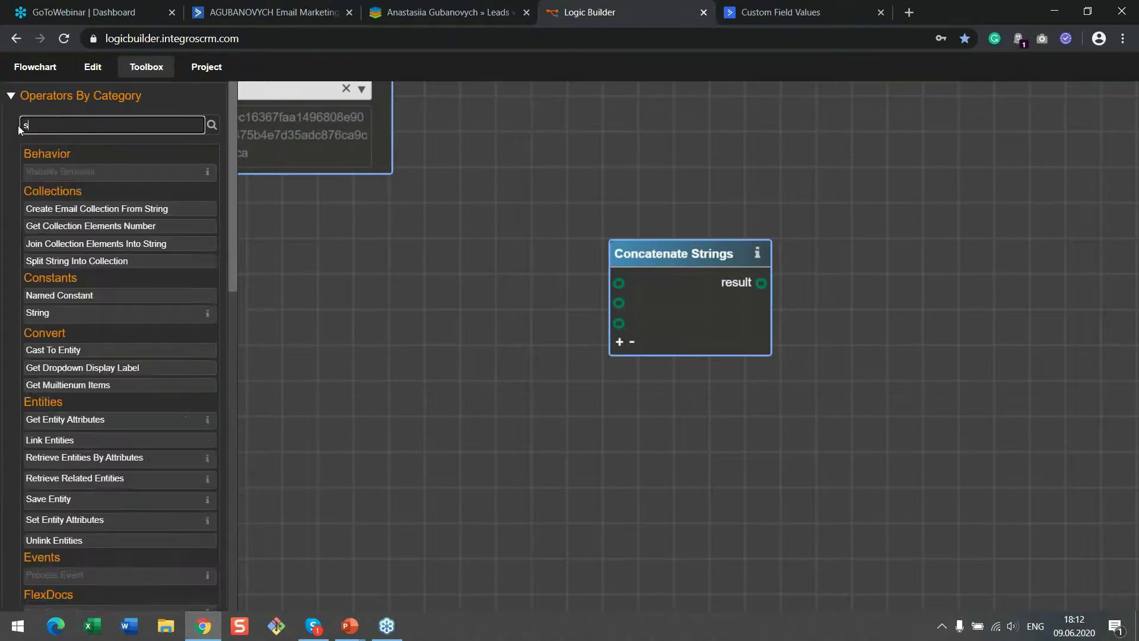
text(tr)
drag(59, 241, 381, 249)
click(463, 247)
key(ctrl+v)
key(BackSpace)
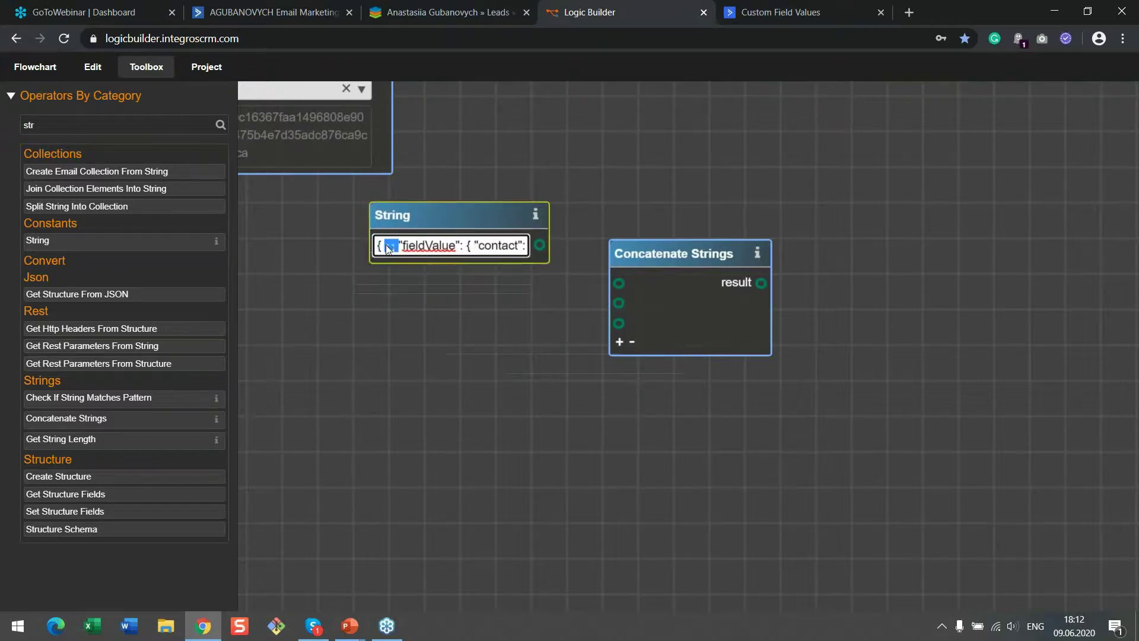
click(571, 261)
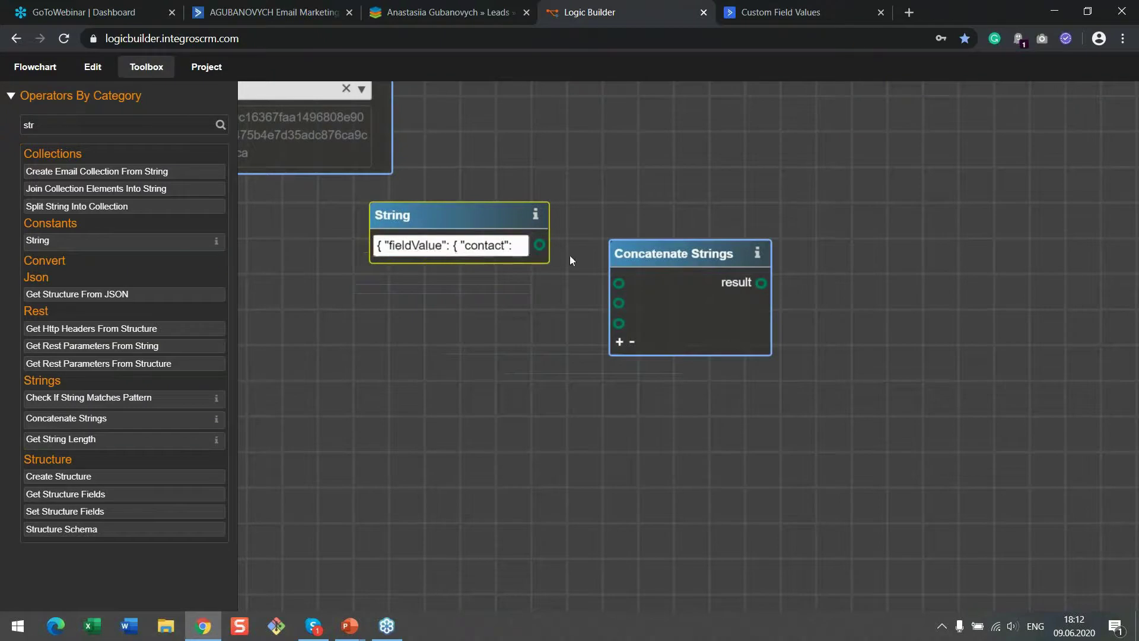
drag(620, 287, 619, 283)
Add a Get Entity Attributes node and link On Data Change's changed lead entity to it
drag(488, 399, 551, 396)
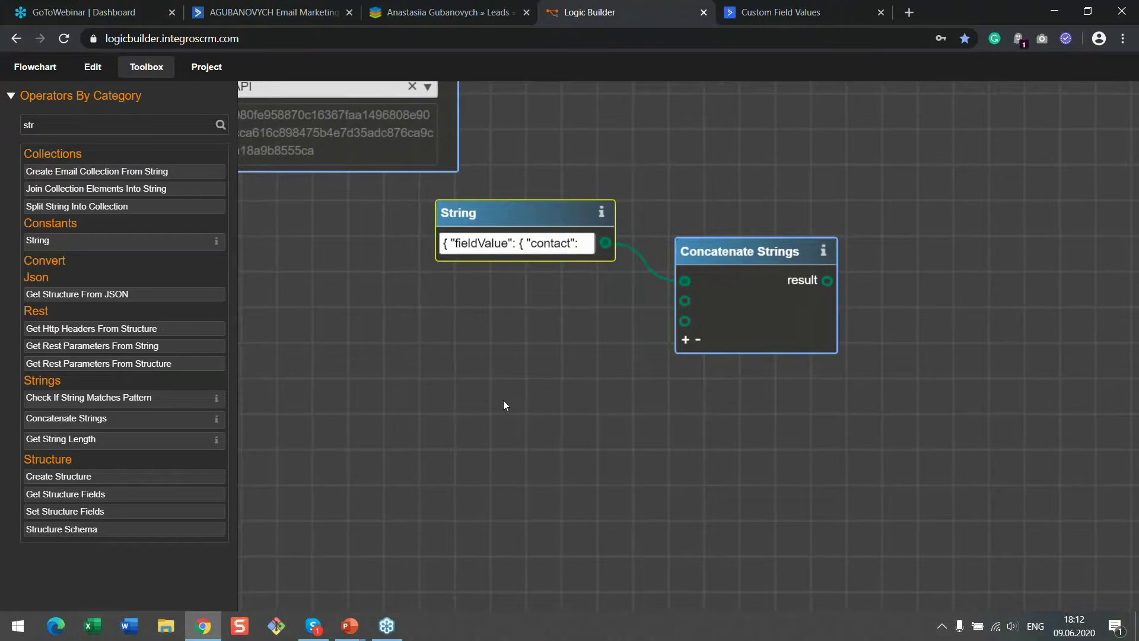
drag(59, 126, 5, 135)
text(get)
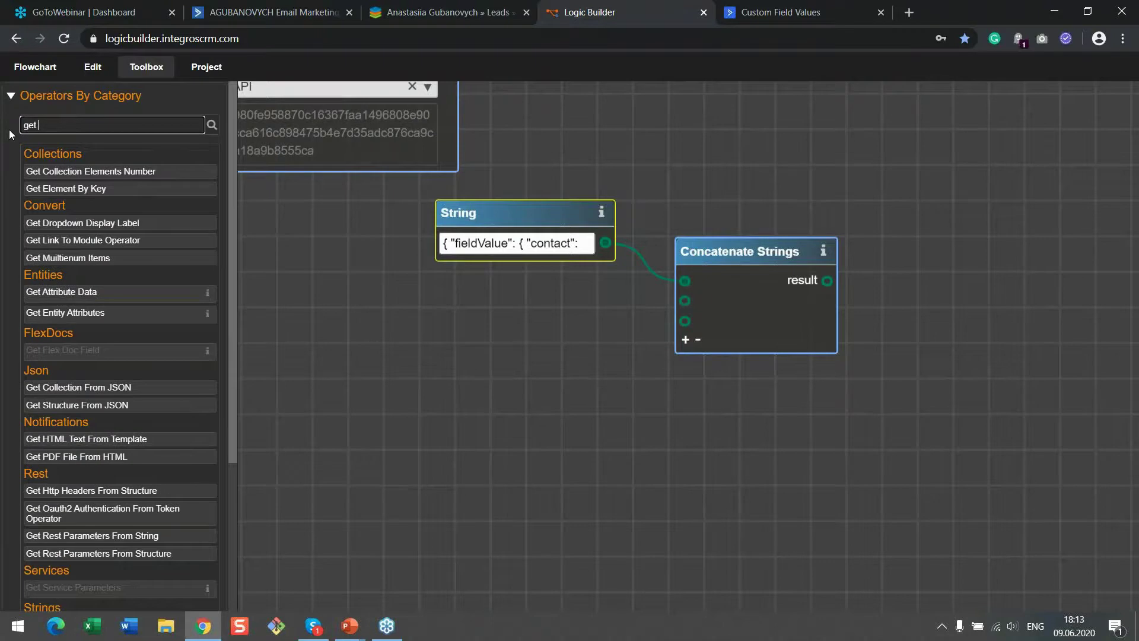
text( en)
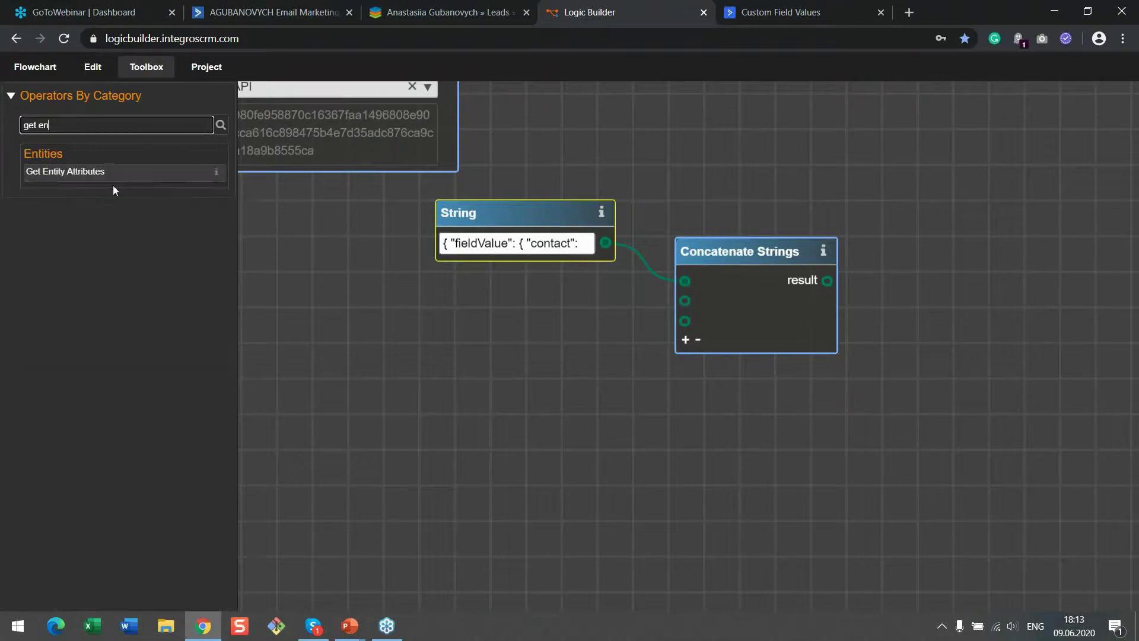
click(115, 171)
drag(596, 334, 267, 324)
scroll(285, 287, down, 2)
drag(324, 265, 669, 283)
drag(365, 240, 884, 321)
drag(501, 164, 790, 245)
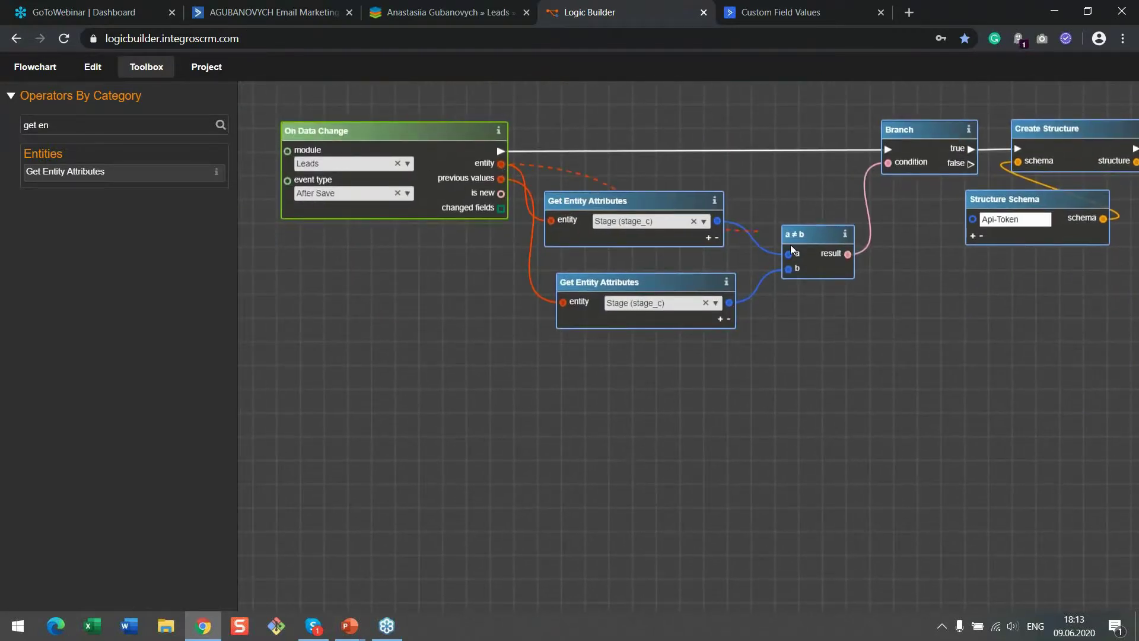
drag(970, 377, 592, 299)
drag(798, 370, 540, 327)
scroll(540, 328, up, 3)
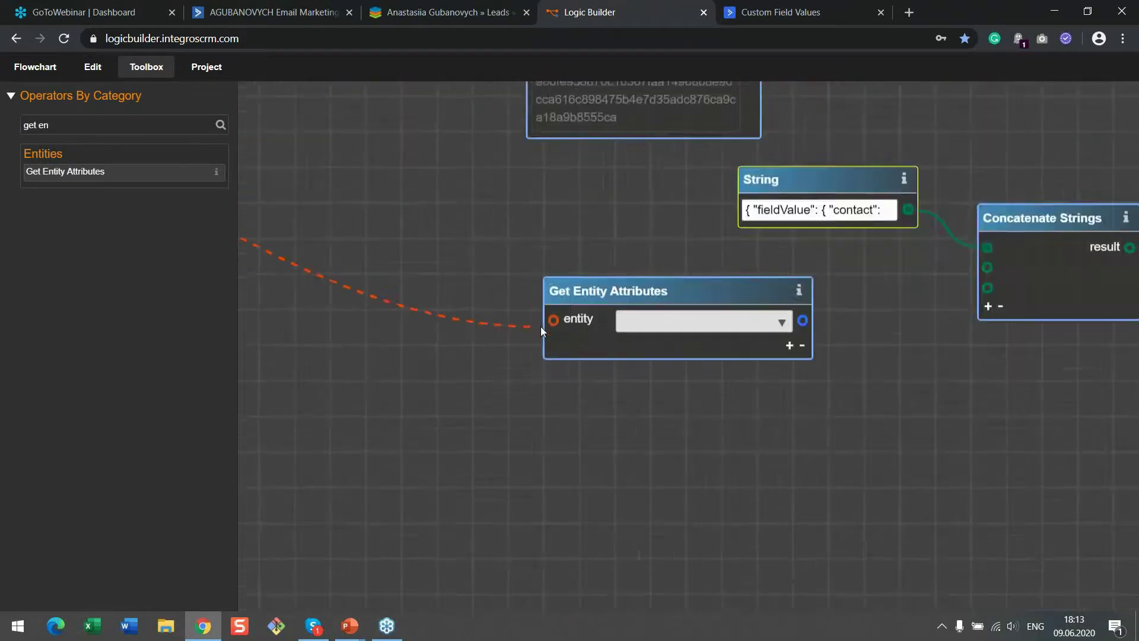
click(556, 311)
Read ActiveCampaign ID (ac_id_c) and feed it into Concatenate Strings' second input
drag(692, 450, 437, 484)
click(607, 349)
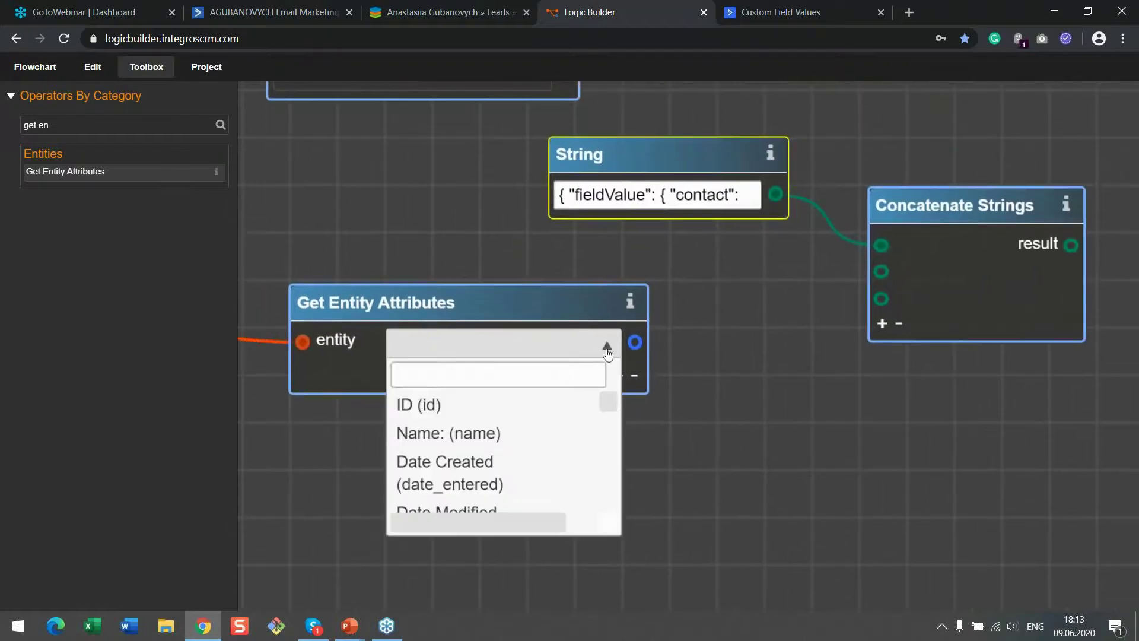
text(act)
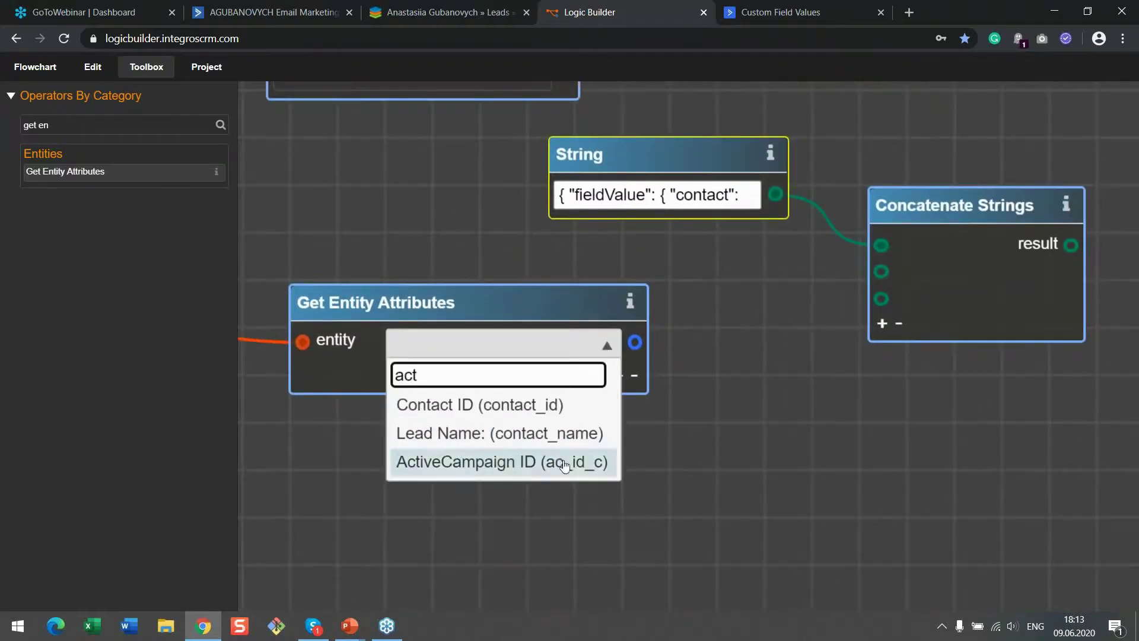
click(549, 465)
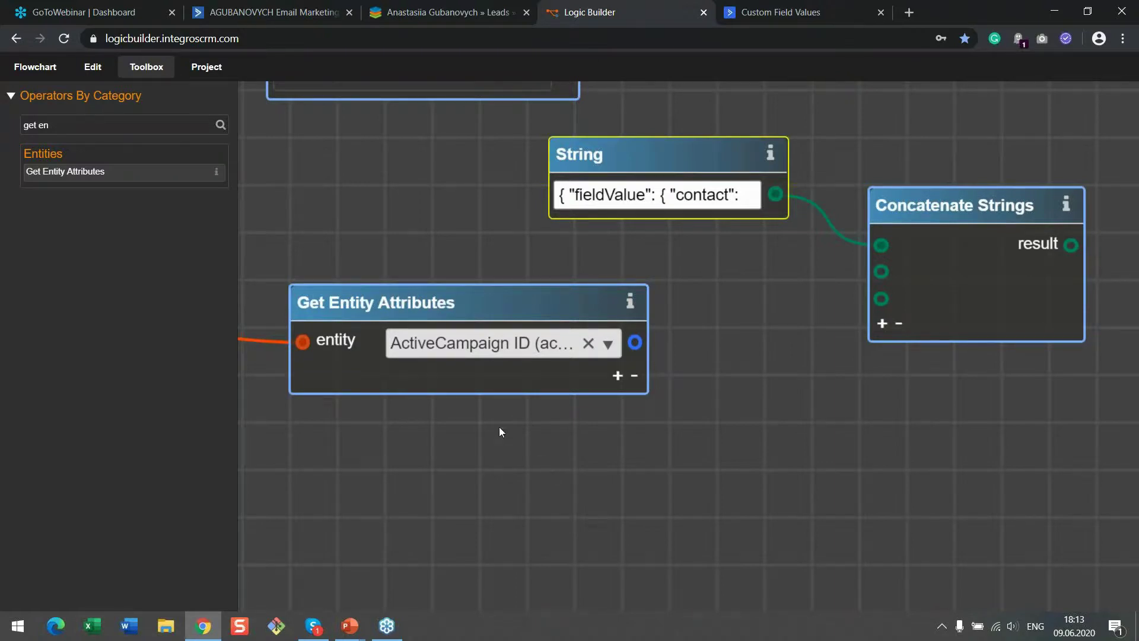
drag(635, 342, 881, 271)
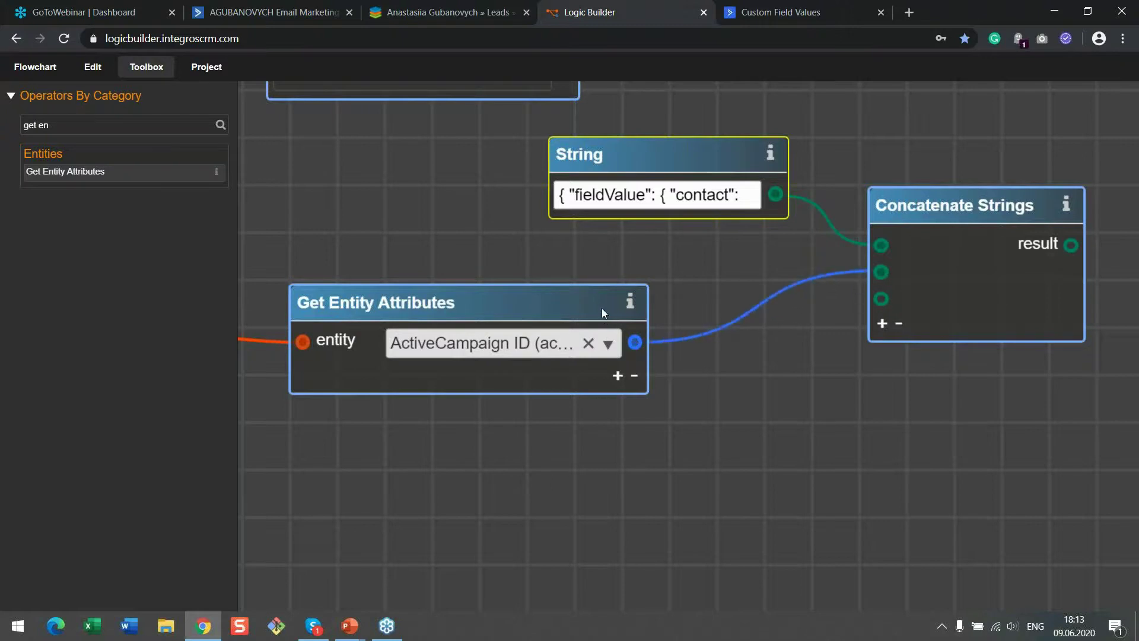
drag(602, 309, 509, 274)
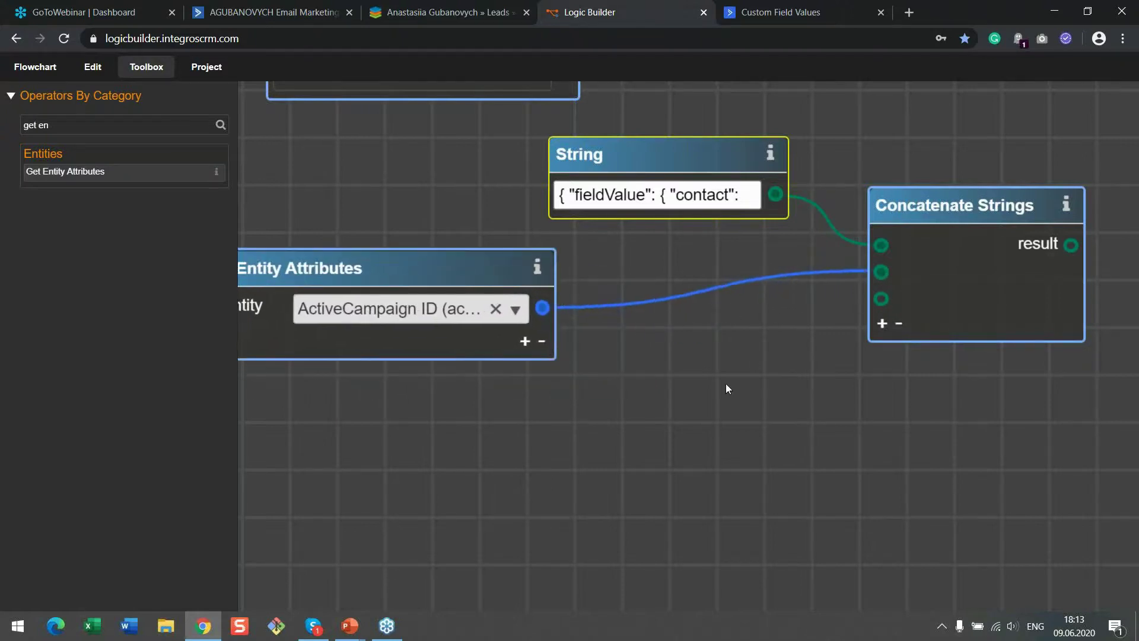
drag(66, 126, 10, 122)
Add a String node with ', "field":' copied from the docs, wired to Concatenate's third input
text(s)
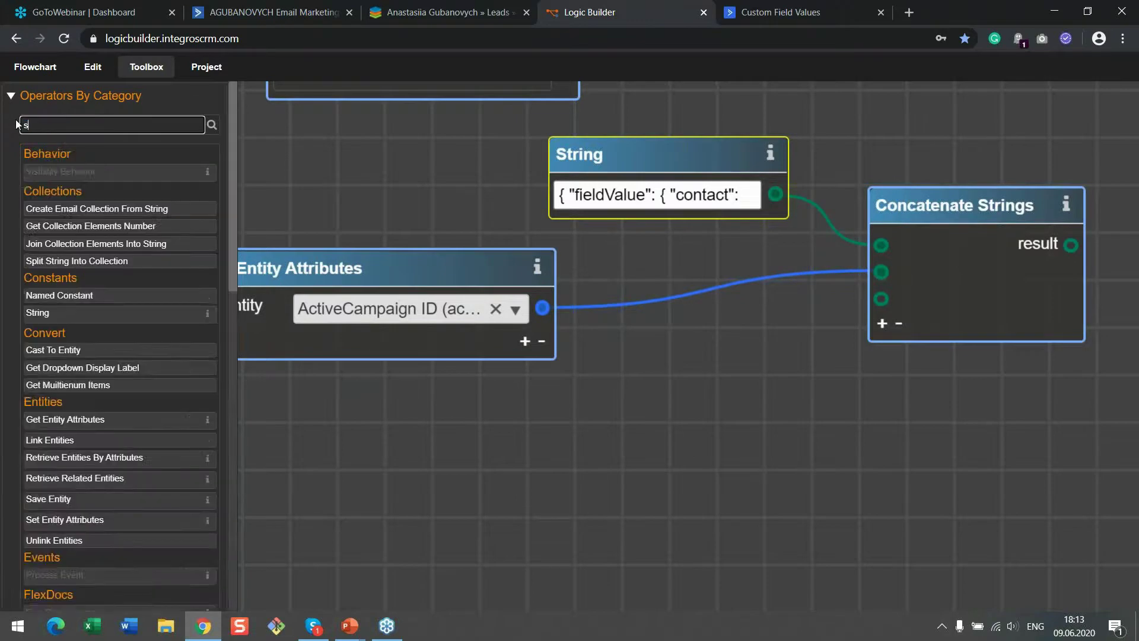
text(tr)
drag(37, 241, 689, 424)
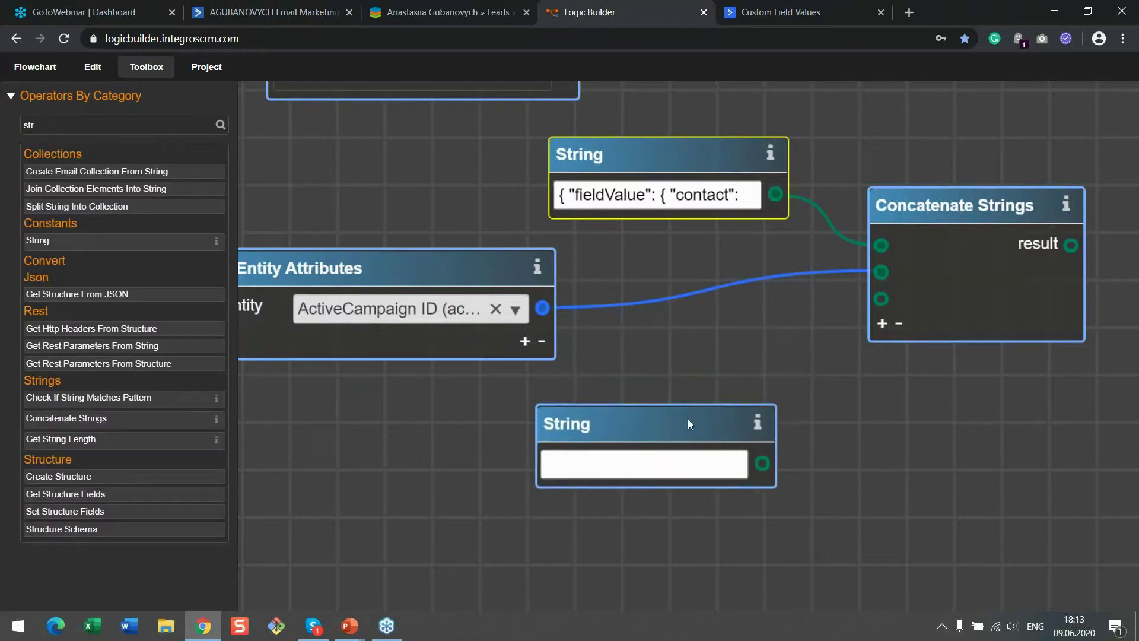
click(789, 13)
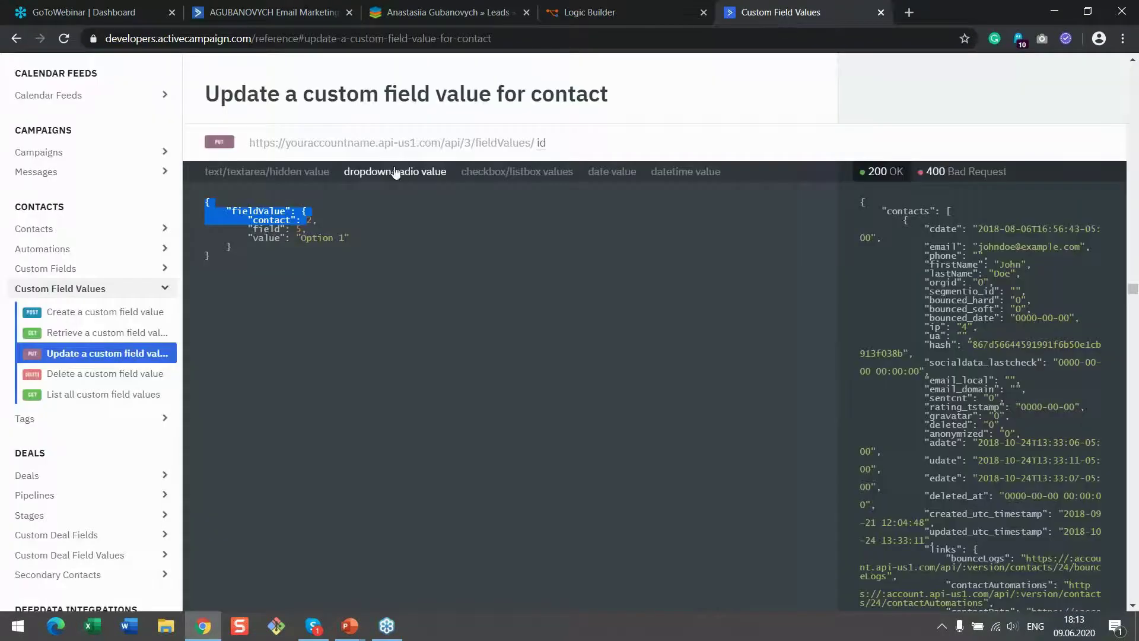
drag(316, 221, 302, 227)
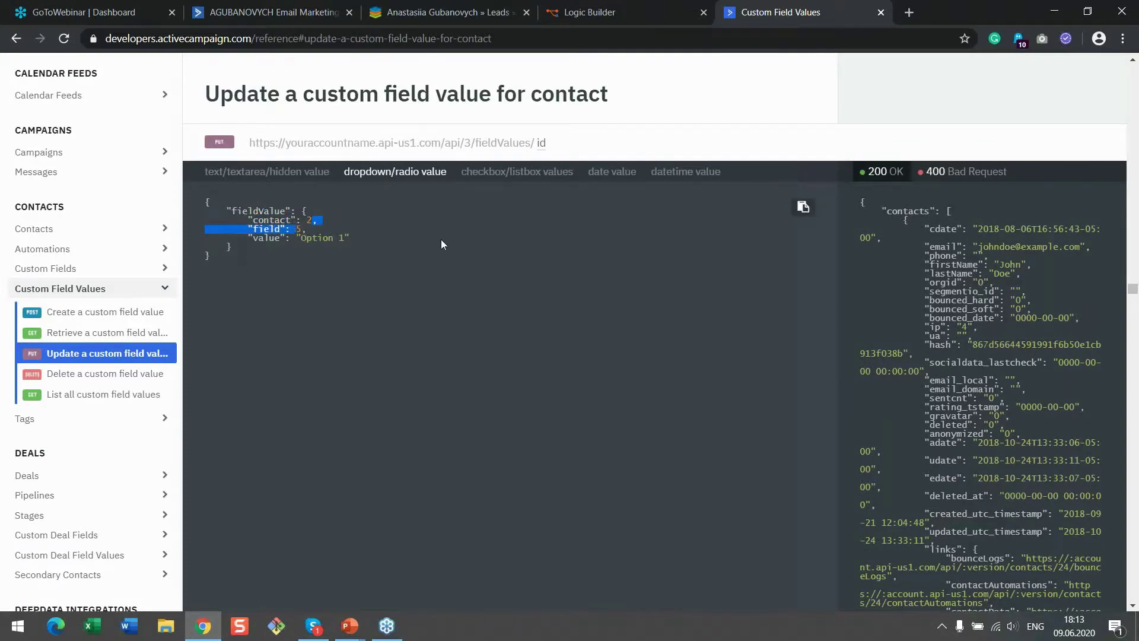
key(ctrl+c)
click(589, 12)
click(652, 464)
key(ctrl+v)
drag(763, 462, 881, 298)
drag(927, 239, 987, 232)
drag(737, 435, 758, 426)
drag(896, 517, 803, 392)
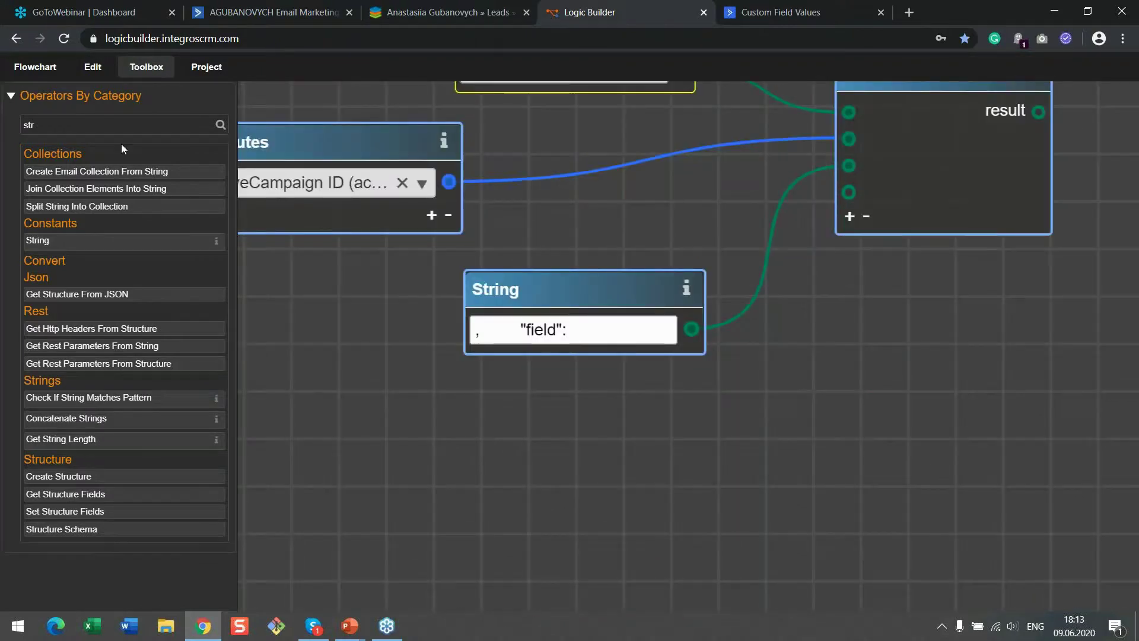
Add a String node holding 1 and connect it to Concatenate Strings' fourth input
drag(95, 125, 3, 132)
drag(89, 240, 666, 422)
click(666, 454)
text(1)
drag(721, 454, 849, 193)
drag(667, 273, 629, 270)
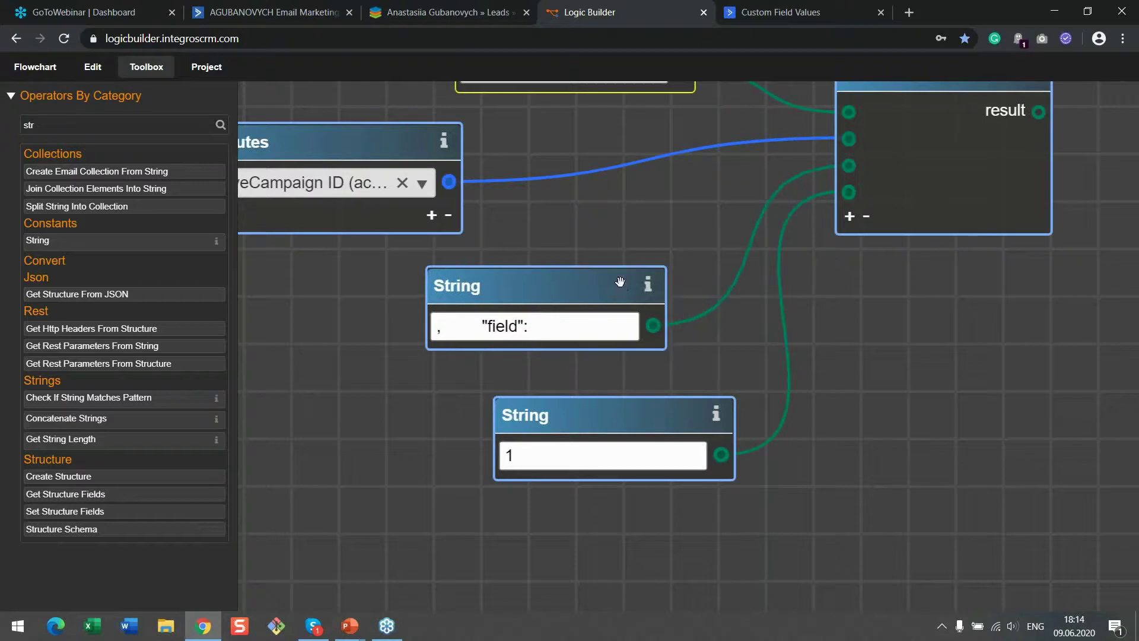
Add a String node with ', "value": "' from the docs, wired to a new fifth input
click(807, 4)
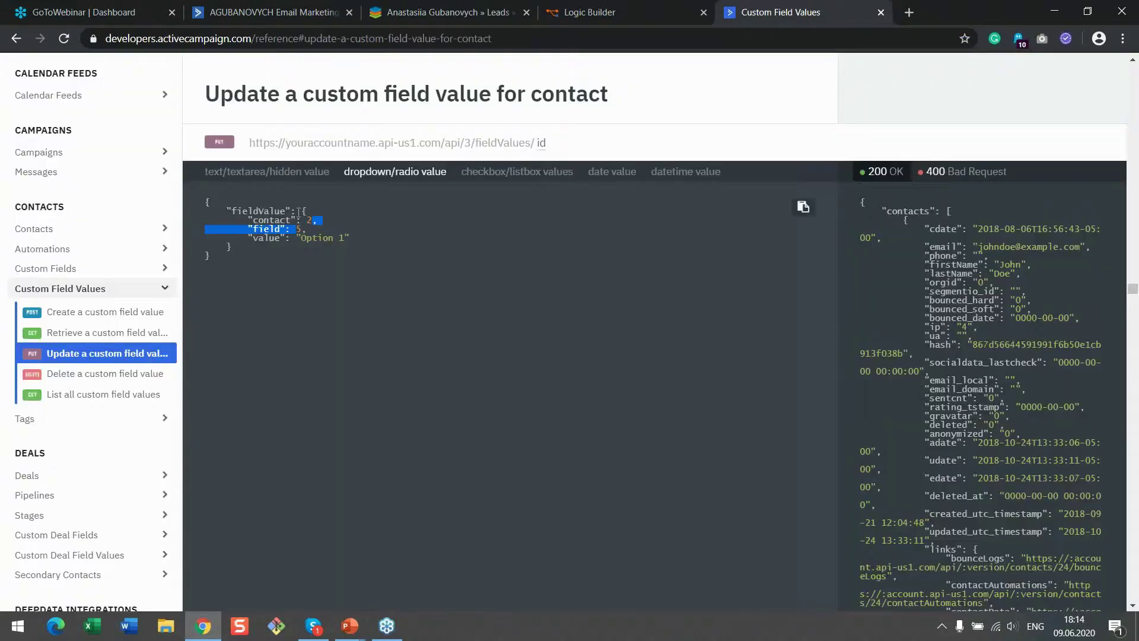
drag(303, 232, 301, 238)
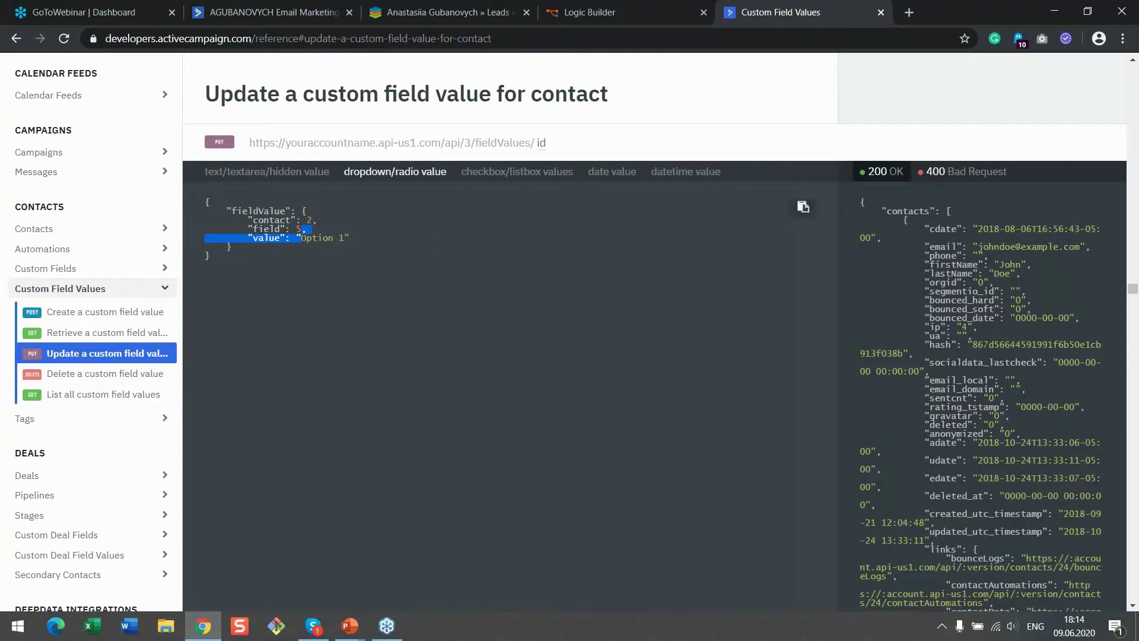
click(591, 12)
click(37, 240)
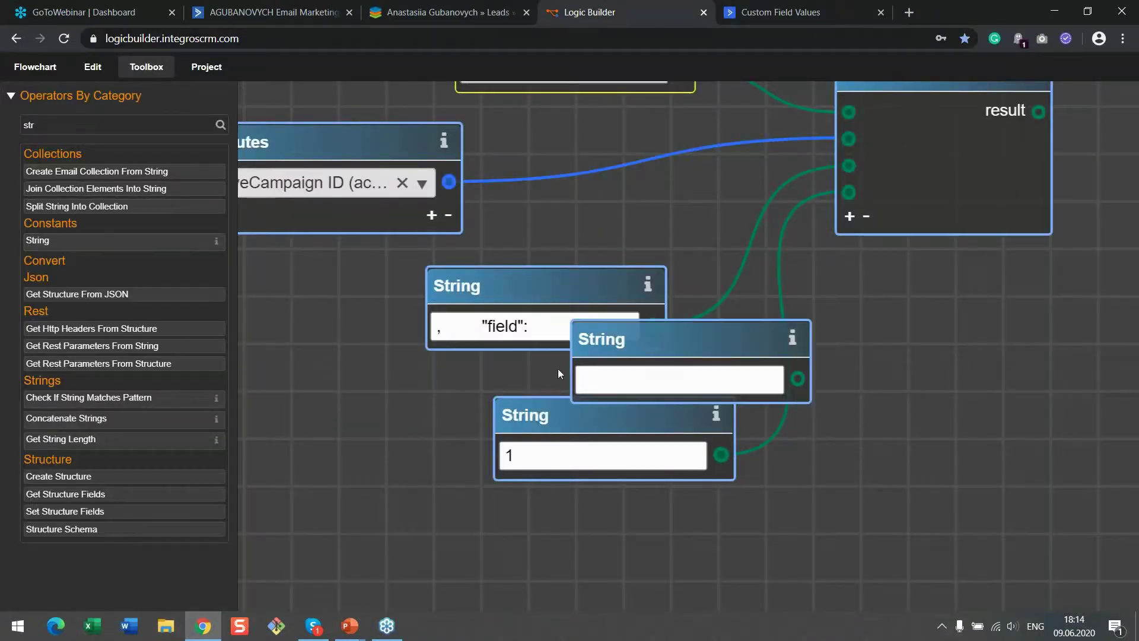
drag(668, 348, 671, 525)
click(666, 564)
text(,     "value": ")
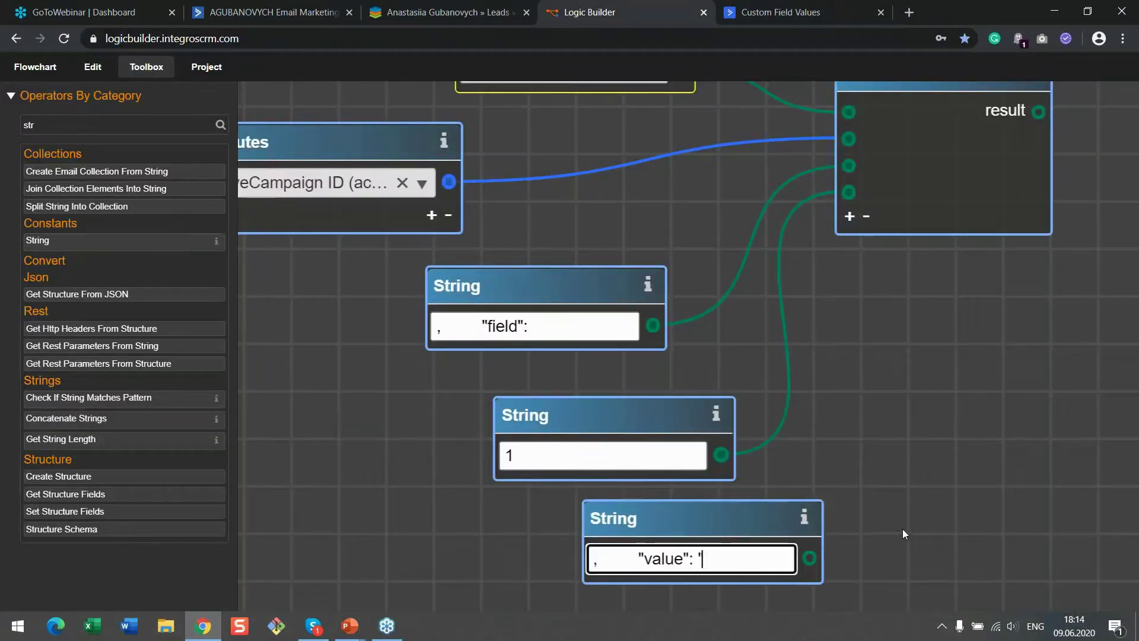
drag(902, 529, 826, 450)
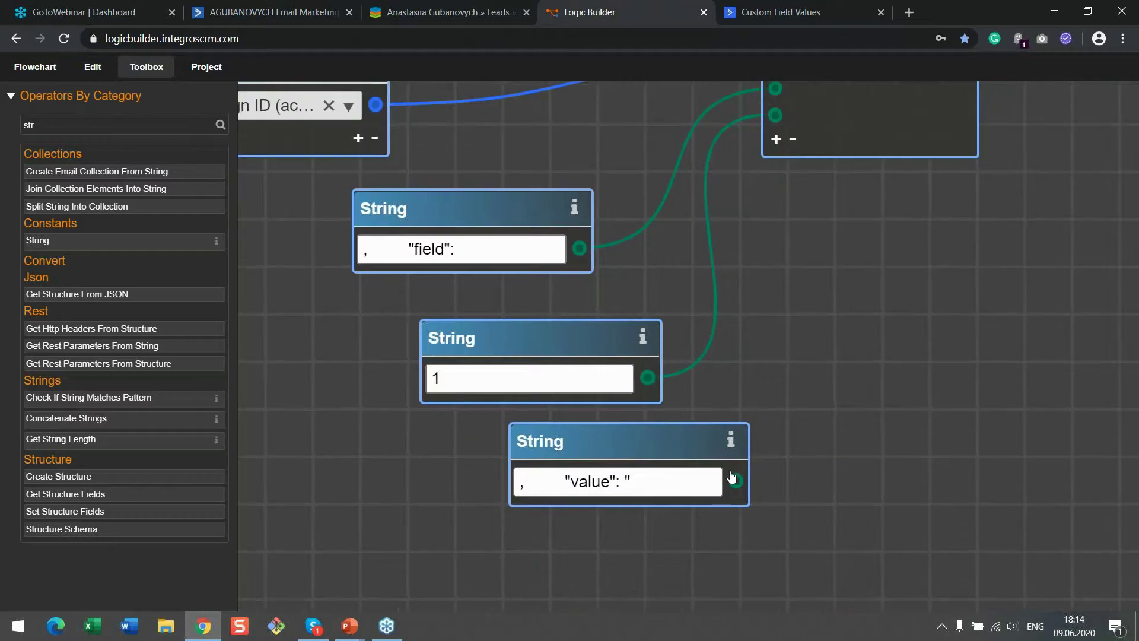
click(776, 139)
drag(736, 481, 776, 141)
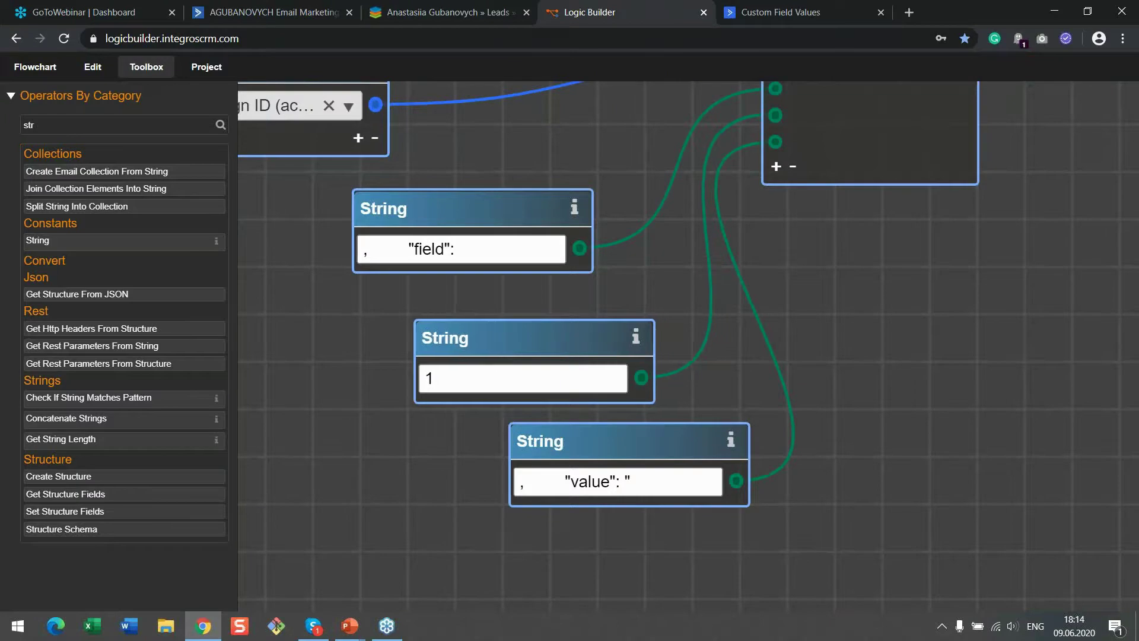
scroll(429, 386, down, 3)
scroll(428, 386, left, 5)
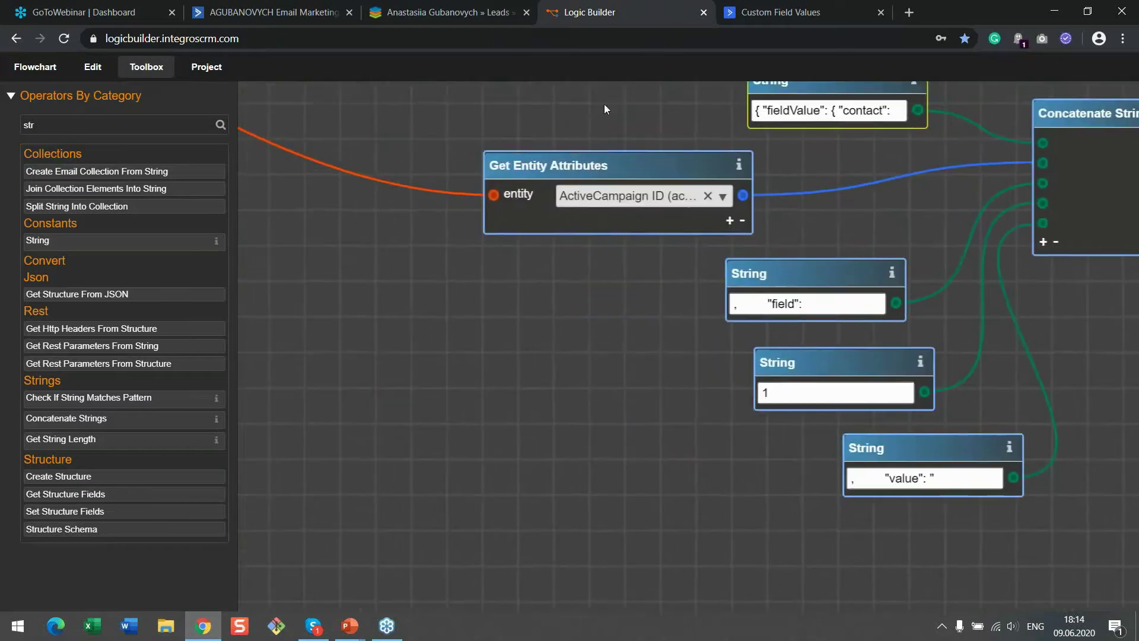
Add a Stage (stage_c) output to Get Entity Attributes and feed it into Concatenate Strings
drag(612, 165, 506, 171)
click(623, 225)
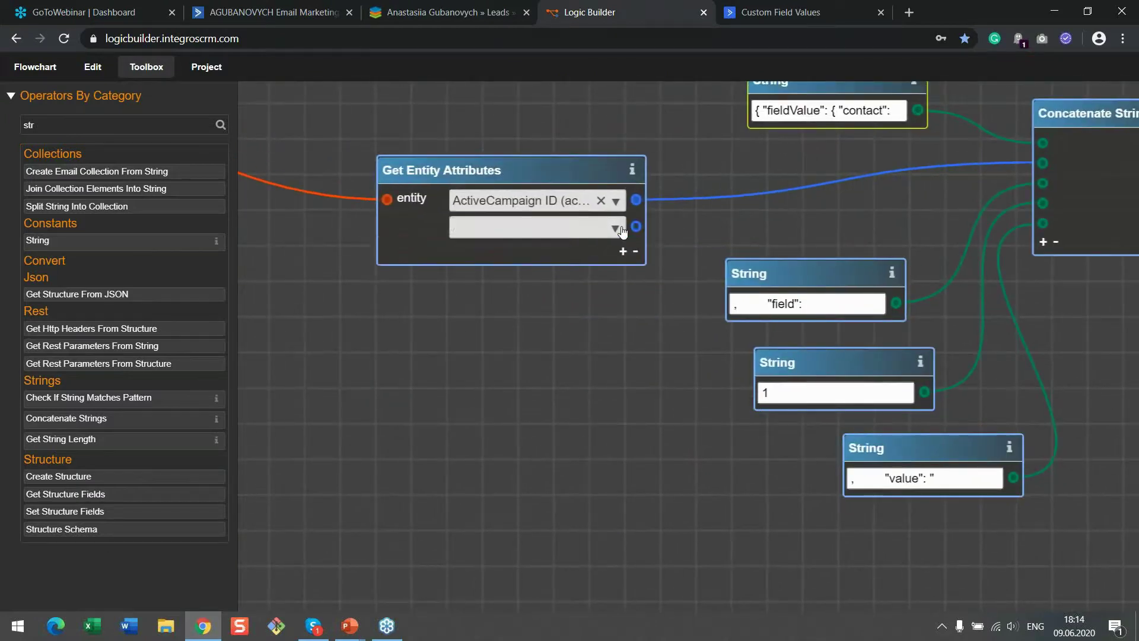
click(621, 230)
text(st)
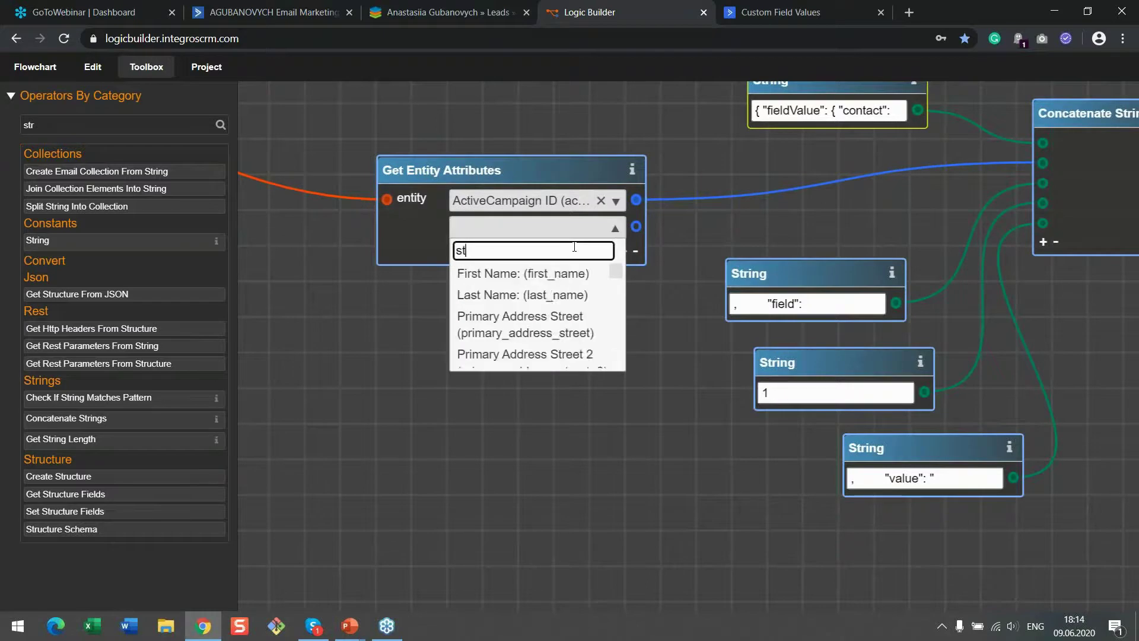
text(age)
key(Return)
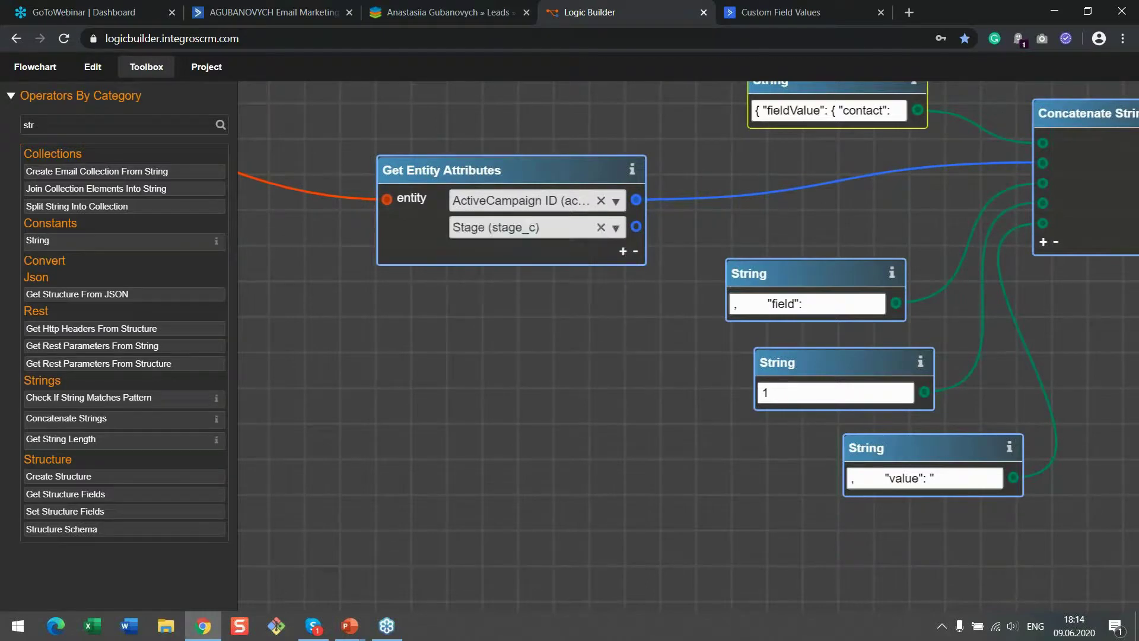
drag(635, 228, 1042, 244)
Add a seventh Concatenate Strings input and select the example's closing quote and braces in the docs
drag(1059, 342, 851, 353)
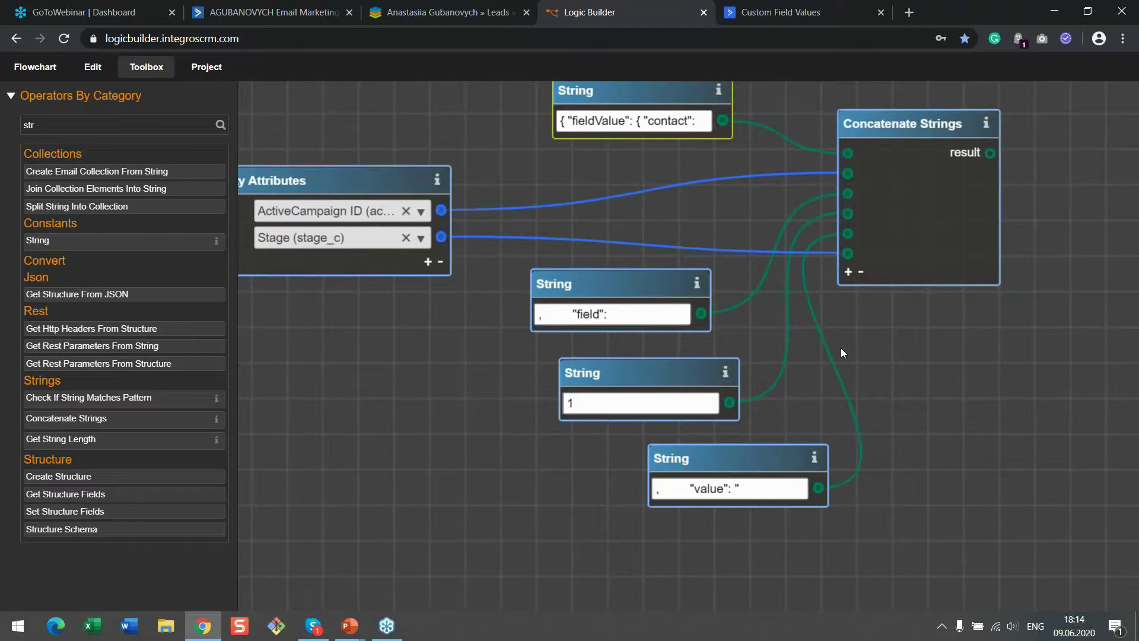
drag(476, 443, 546, 441)
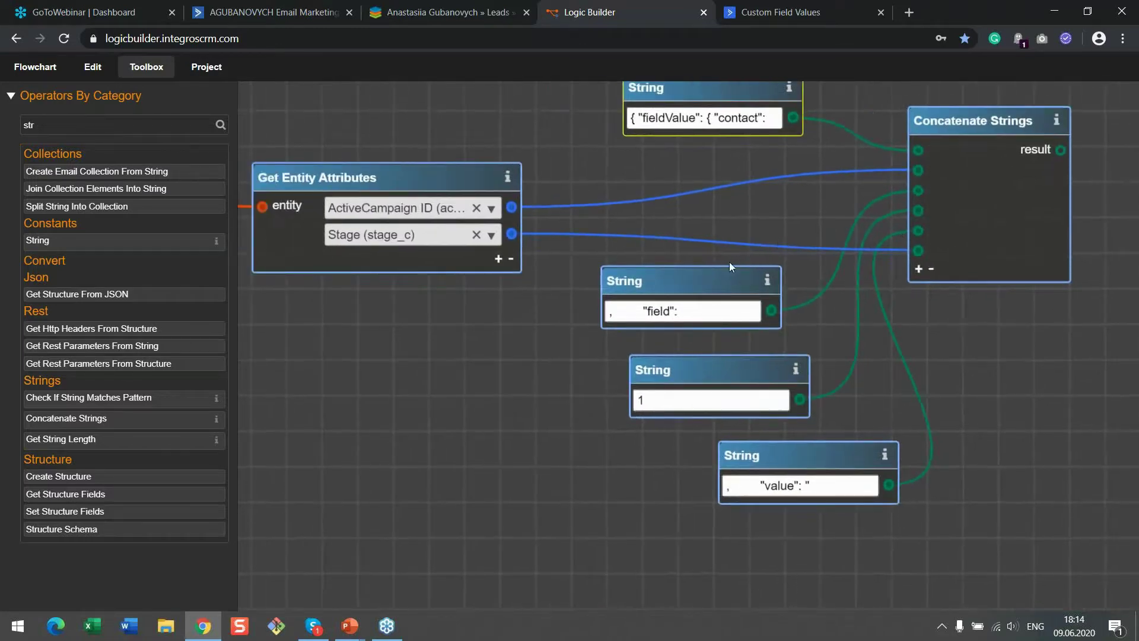
drag(877, 263, 788, 321)
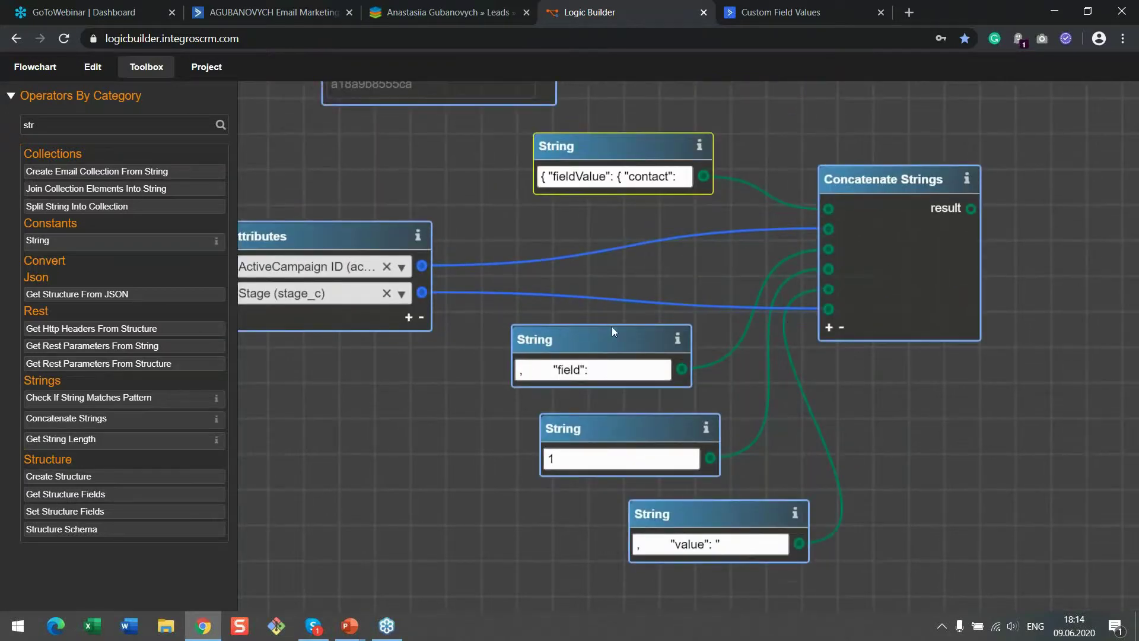
click(829, 327)
click(781, 12)
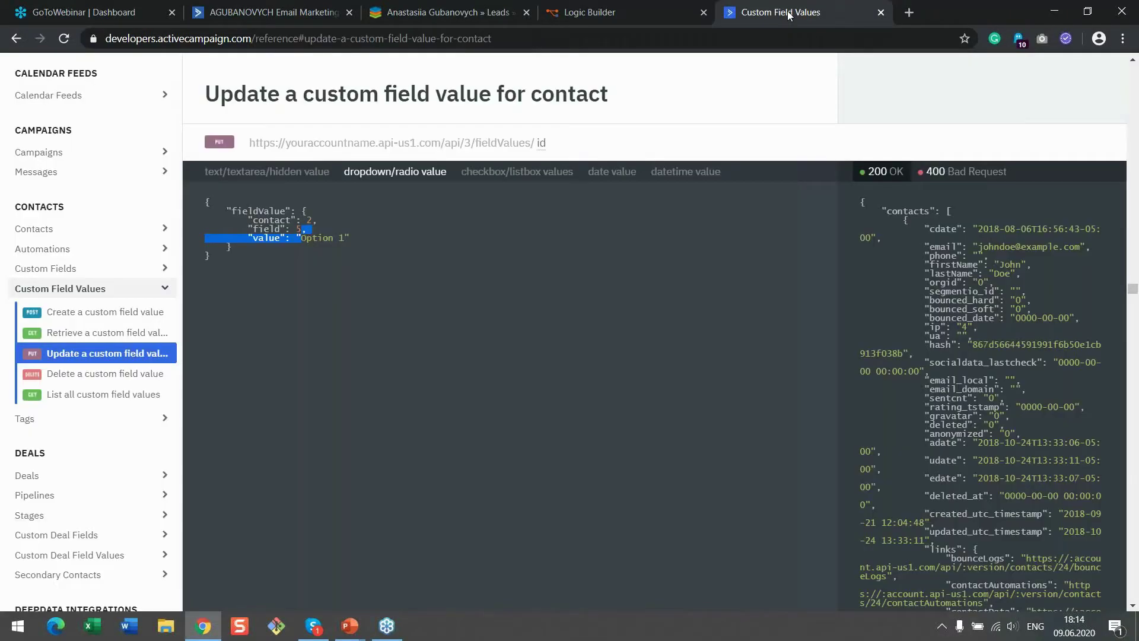
drag(349, 237, 354, 266)
Add a String node with the pasted closing quote and braces, wired to Concatenate's seventh input
click(629, 14)
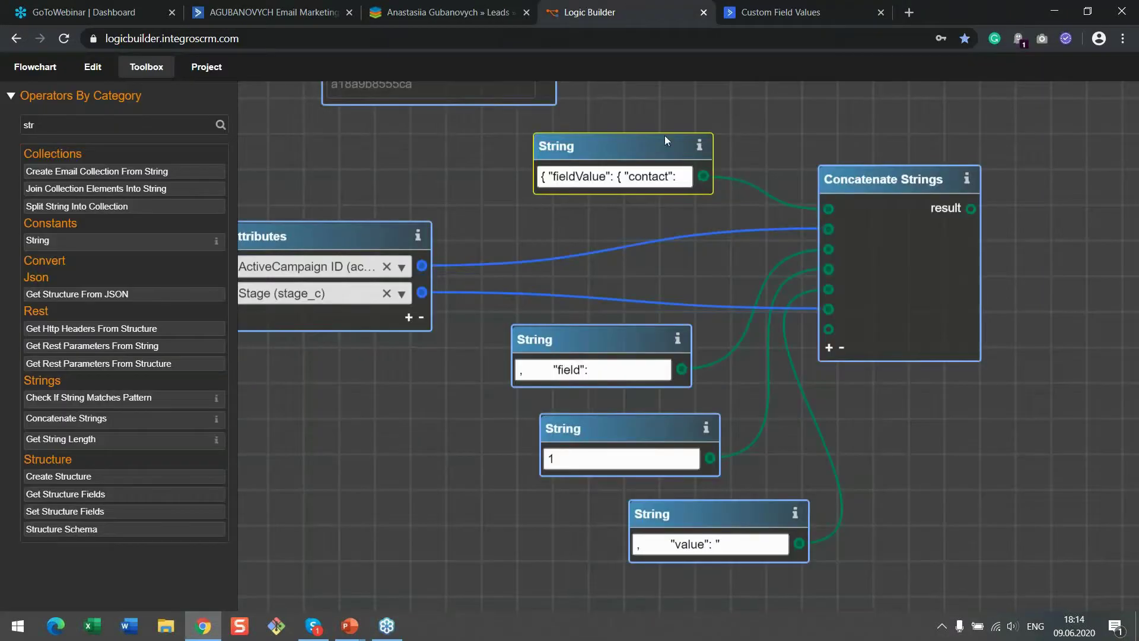
drag(750, 365, 650, 259)
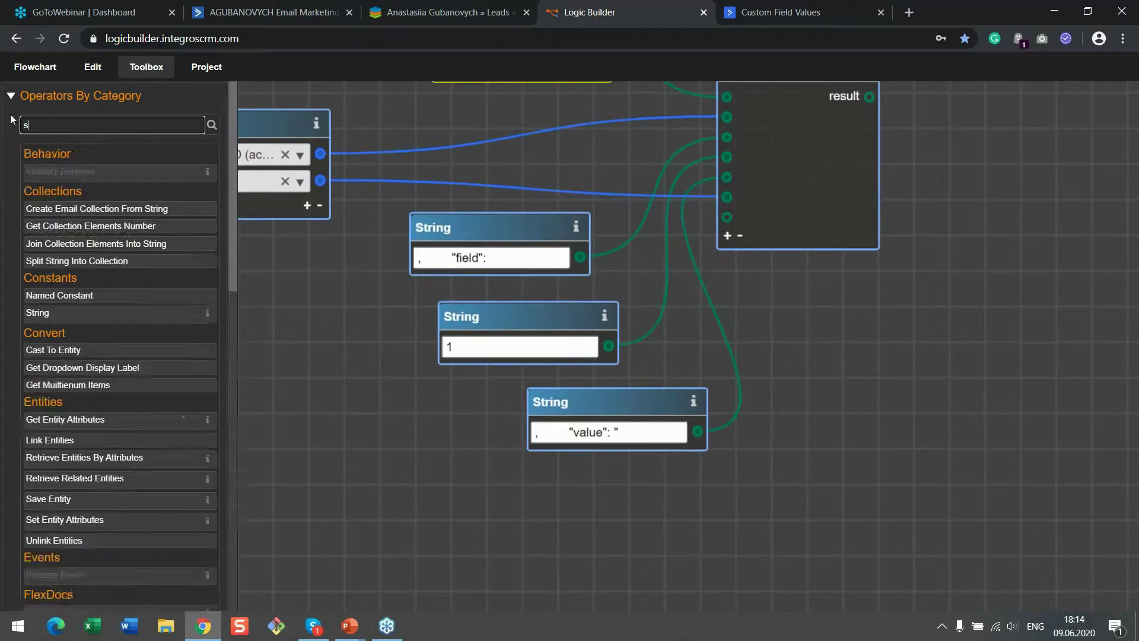
drag(89, 244, 702, 489)
click(688, 520)
text("    }})
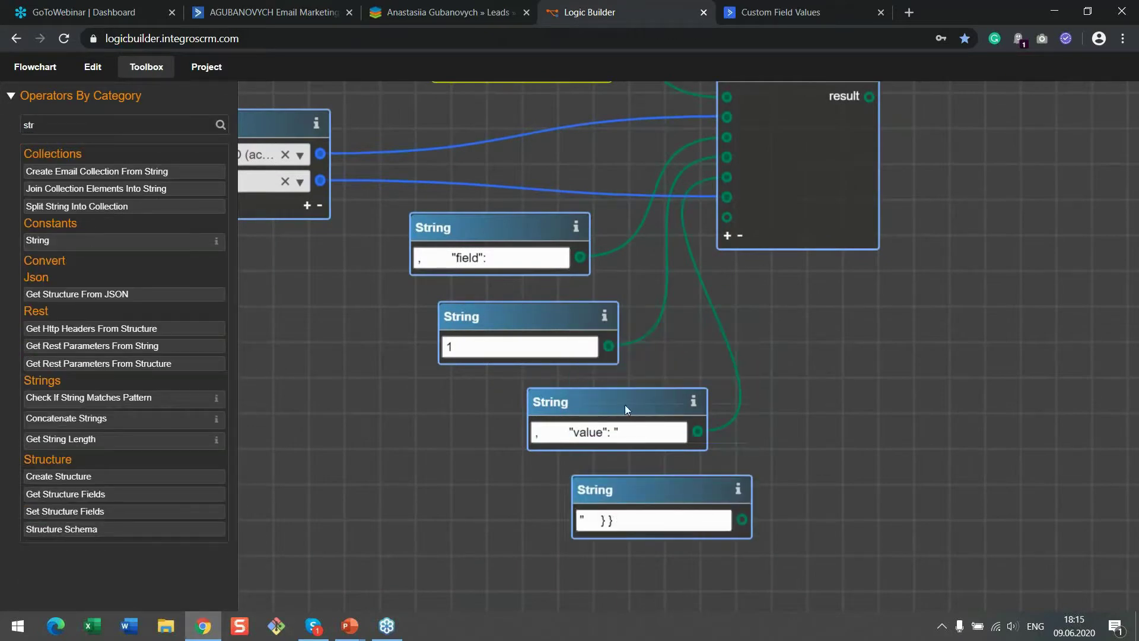
drag(625, 404, 589, 406)
drag(746, 526, 727, 216)
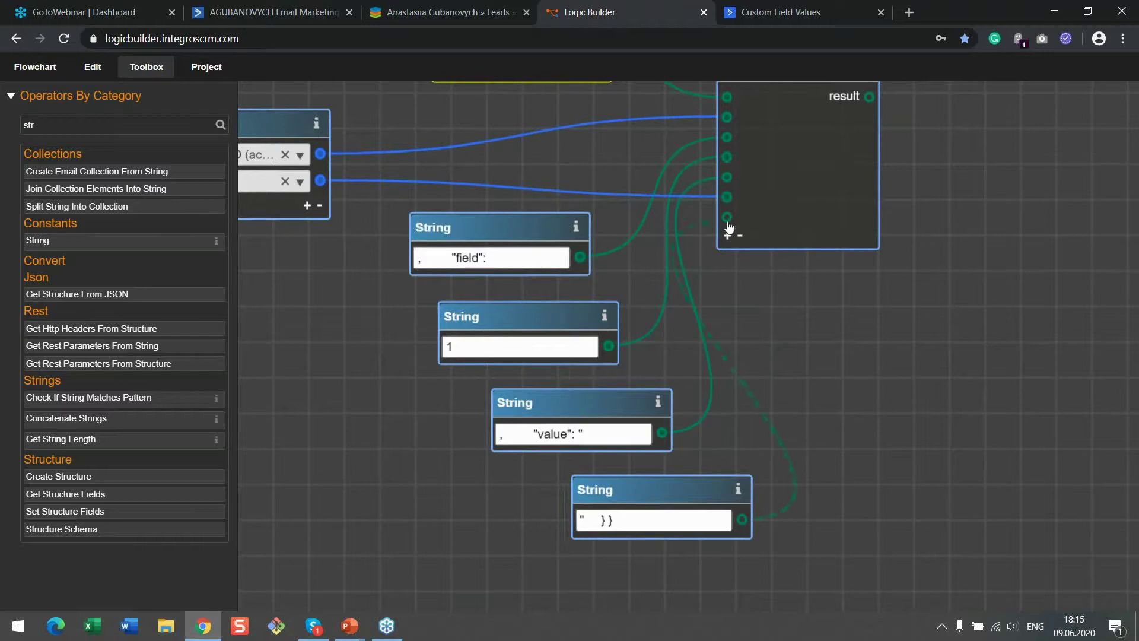
Rearrange Concatenate Strings and the string nodes into a tidier layout
drag(926, 333, 943, 445)
drag(821, 178, 896, 177)
drag(881, 432, 948, 413)
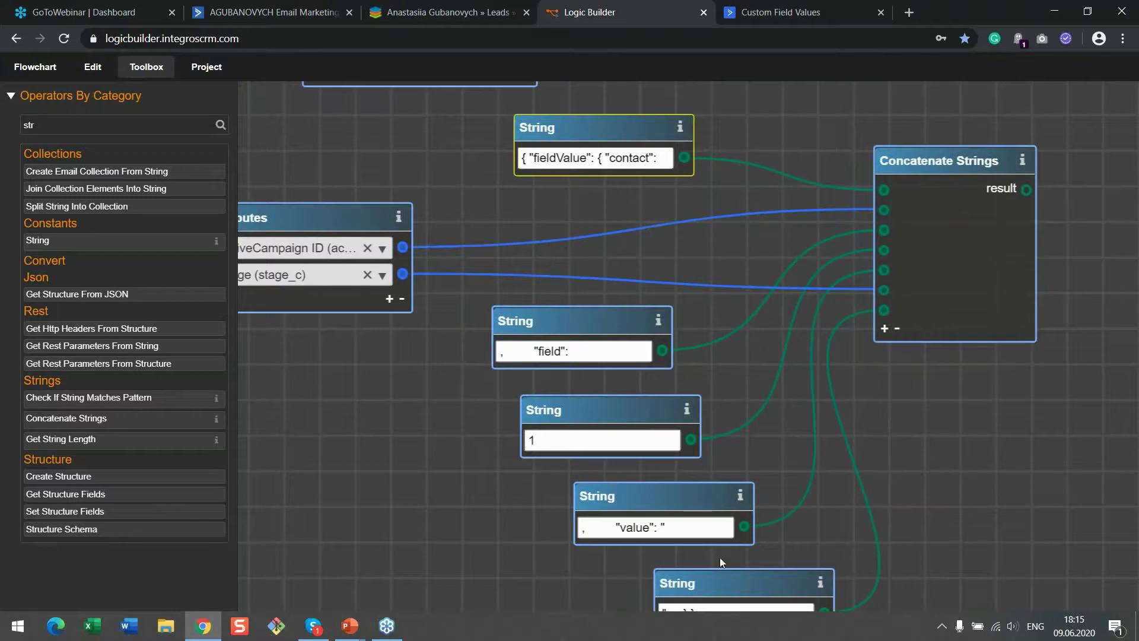
scroll(688, 463, down, 1)
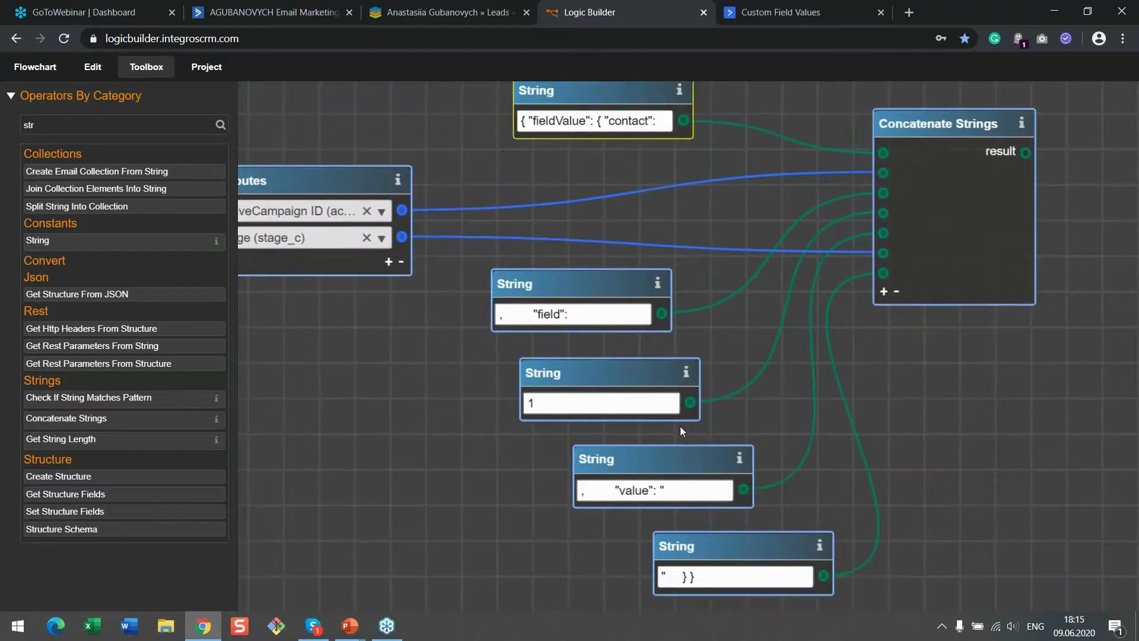
drag(948, 221, 541, 443)
scroll(540, 444, down, 1)
drag(80, 128, 1, 120)
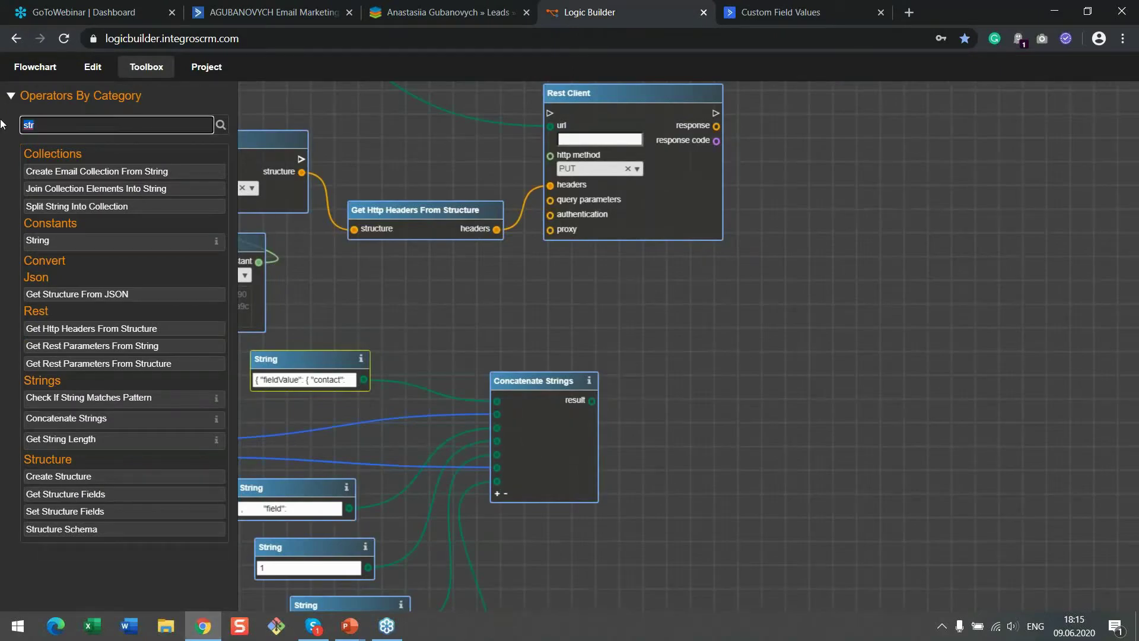
Add Get Rest Parameters From String fed by the concatenated text, supplying Rest Client's query parameters
text(get)
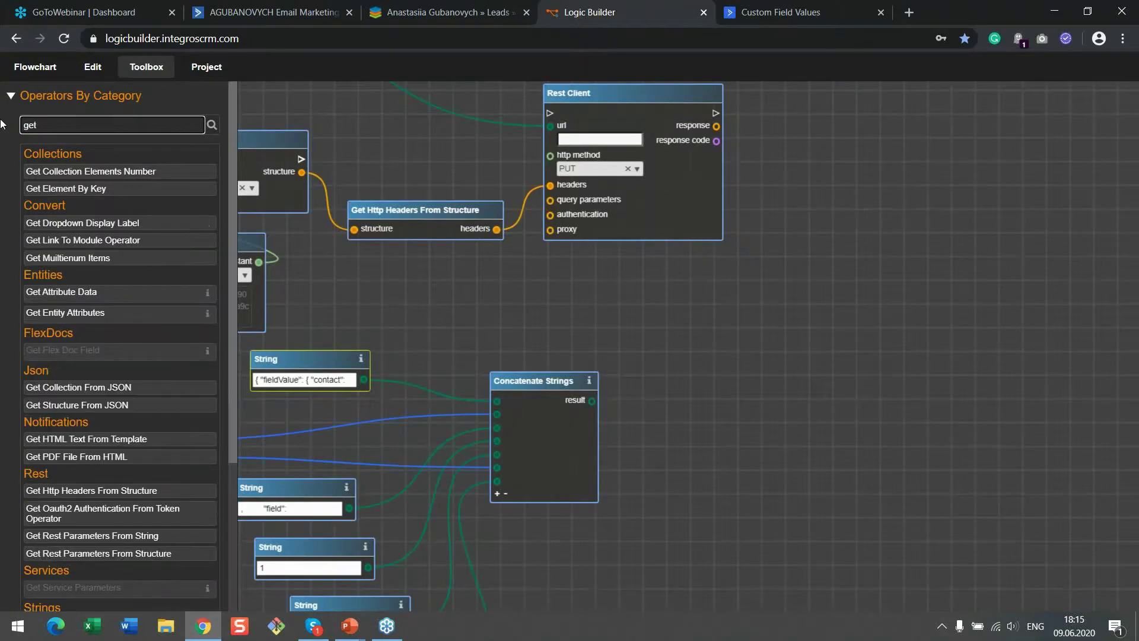
text( htt)
key(BackSpace)
key(BackSpace)
key(BackSpace)
key(BackSpace)
key(BackSpace)
key(BackSpace)
key(BackSpace)
text(para)
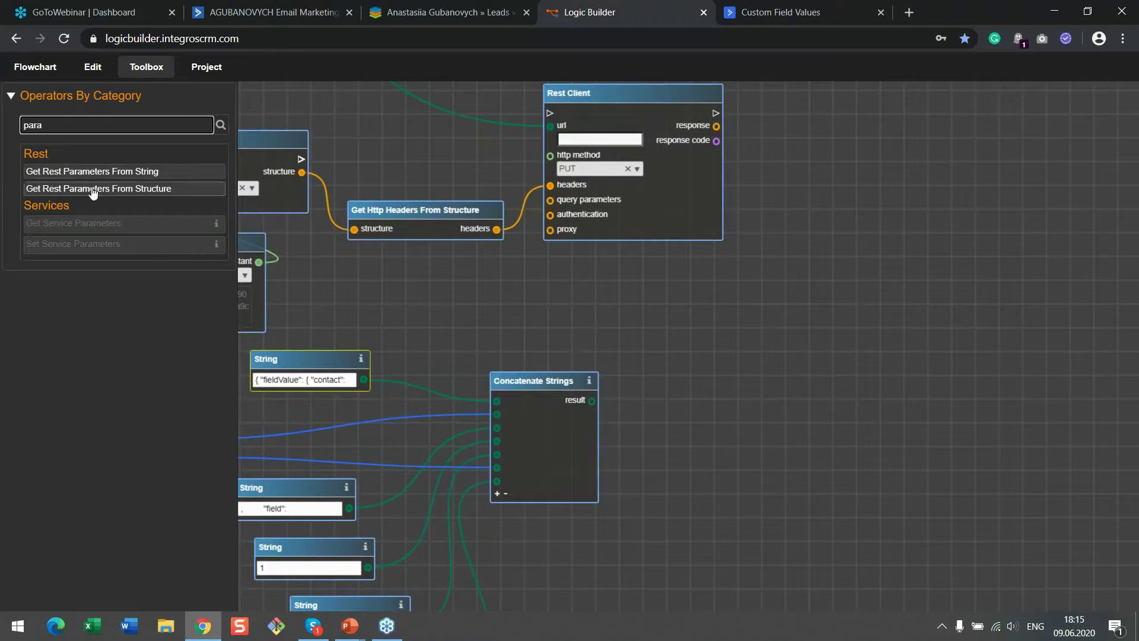
click(103, 173)
drag(621, 328, 675, 385)
drag(592, 401, 630, 405)
drag(773, 405, 550, 200)
drag(618, 95, 688, 91)
Link Set Structure Fields' flow so Rest Client runs after it
drag(501, 146, 621, 237)
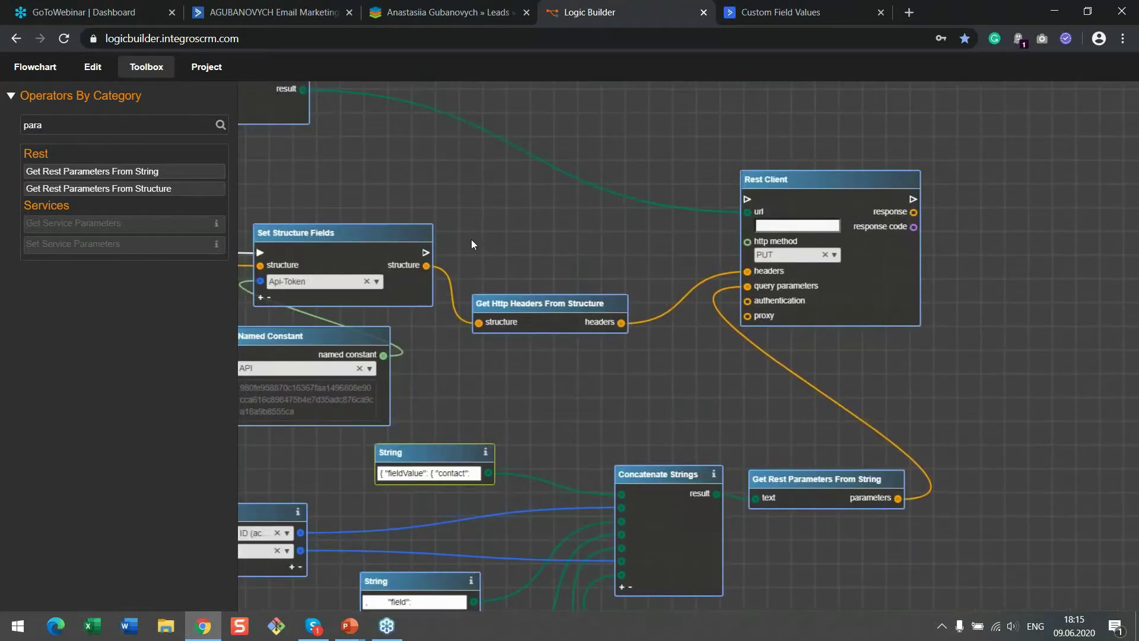
drag(427, 256, 785, 219)
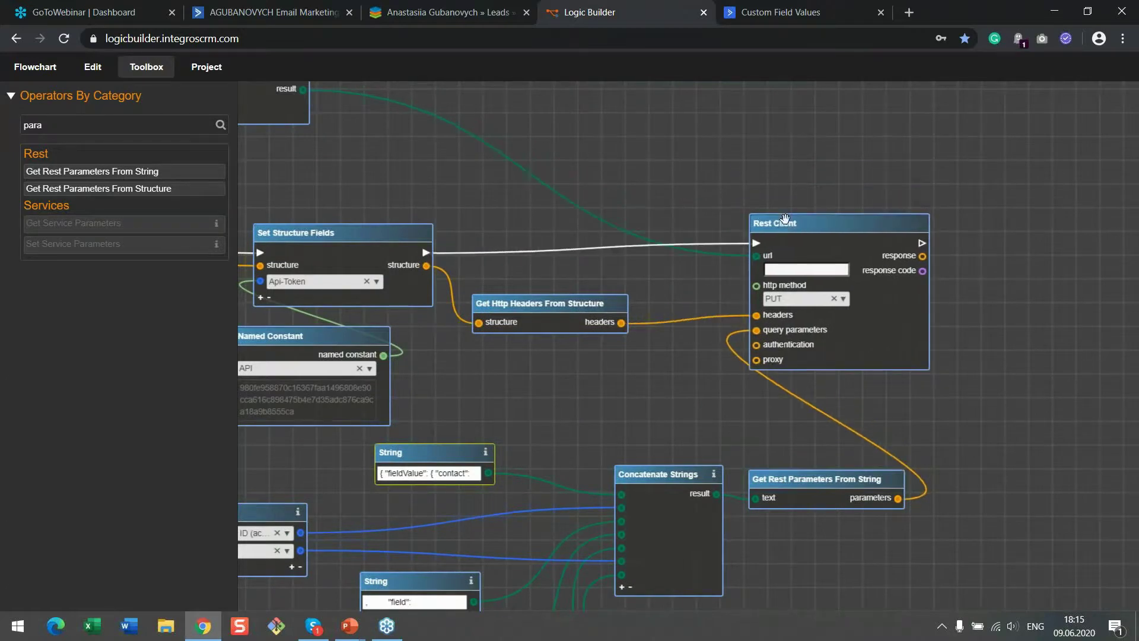
drag(499, 204, 644, 254)
drag(693, 226, 601, 158)
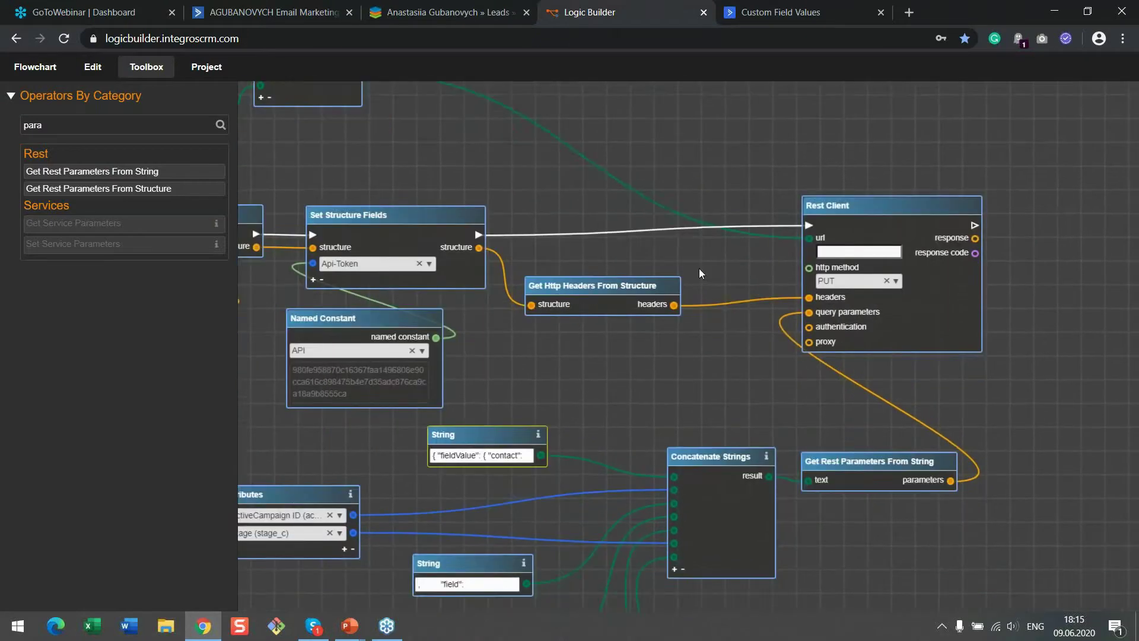
drag(699, 268, 668, 199)
drag(730, 330, 647, 231)
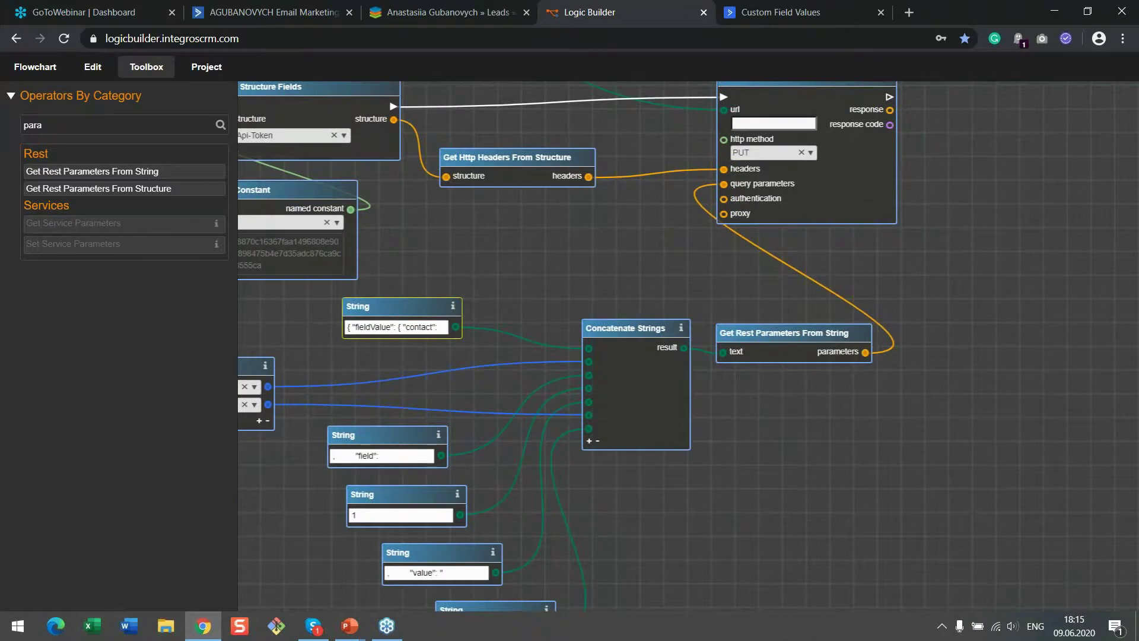
drag(895, 272, 697, 366)
Add a Log node beside Rest Client
double_click(112, 126)
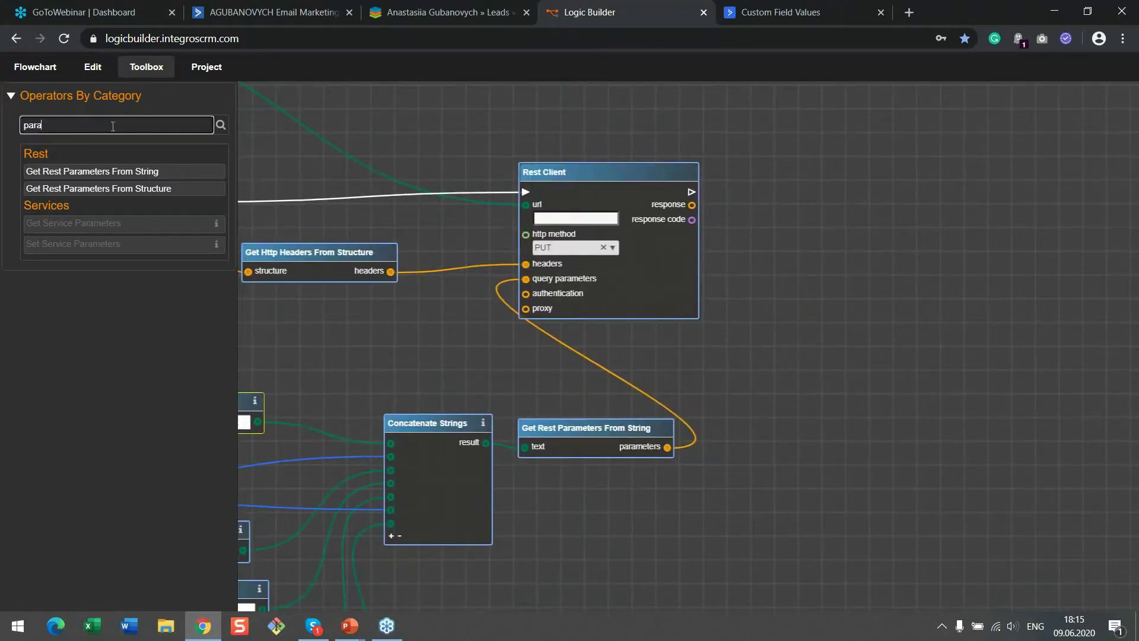
text(lo)
drag(77, 171, 941, 180)
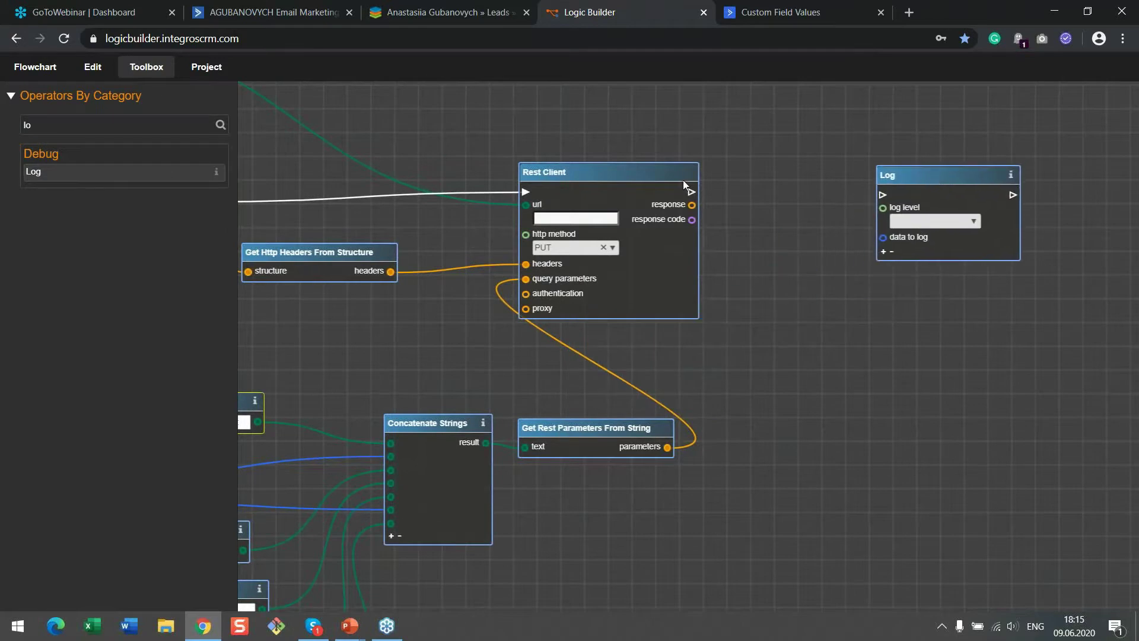
Run the Log node after the Rest Client and set its log level to Fatal
scroll(686, 185, up, 3)
drag(696, 184, 983, 189)
drag(1096, 172, 1070, 165)
click(1093, 220)
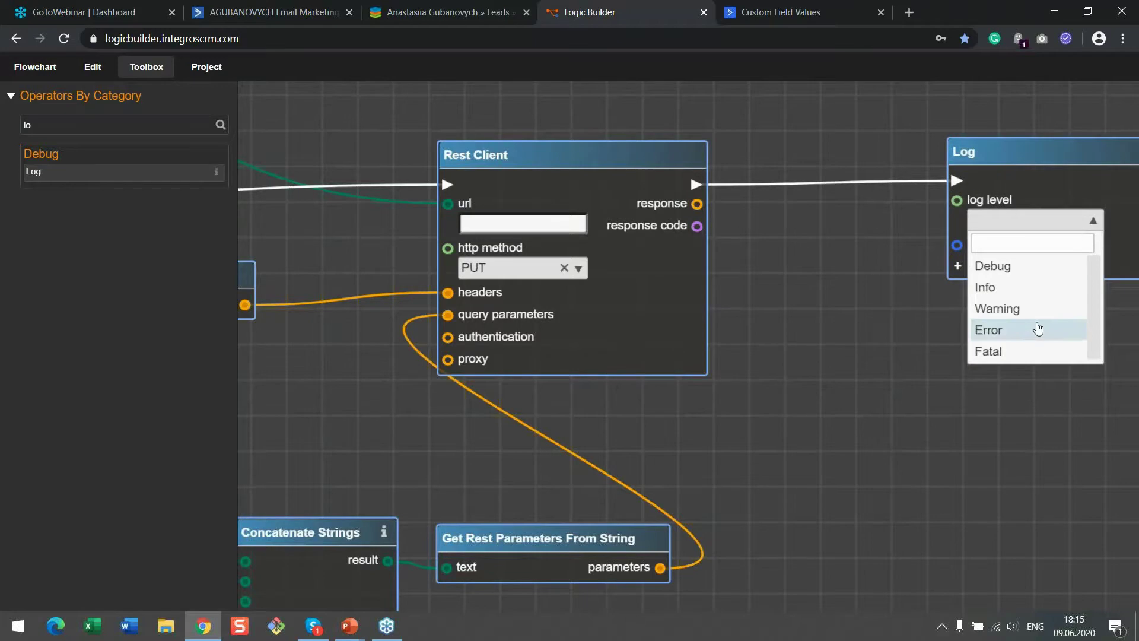
click(1034, 350)
drag(1022, 350, 752, 296)
drag(785, 100, 794, 100)
Add a String node '-------------Response from Active Campiagn' and feed it to the Log node as a header
drag(137, 124, 2, 122)
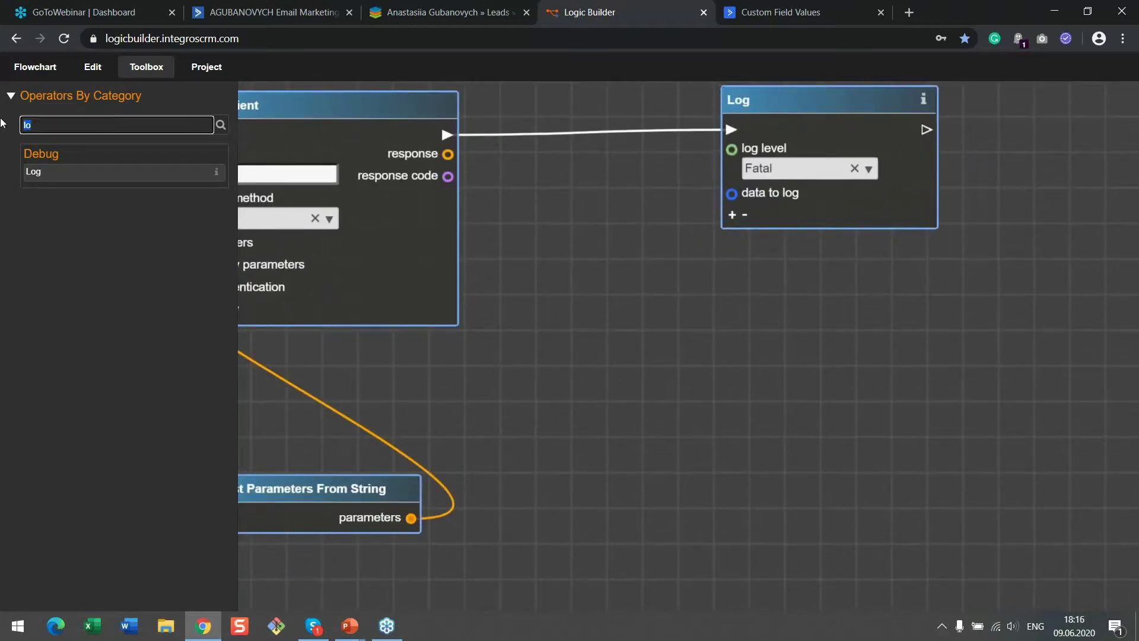
text(str)
drag(38, 240, 854, 280)
click(849, 336)
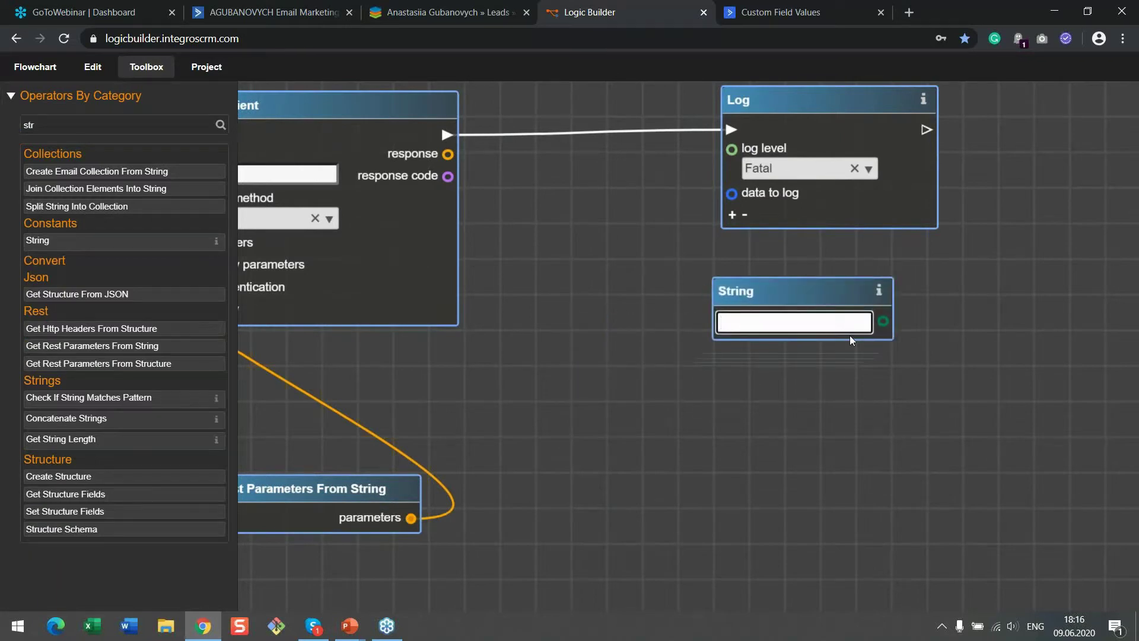
text(-------------R)
text(esponse )
text(from Active)
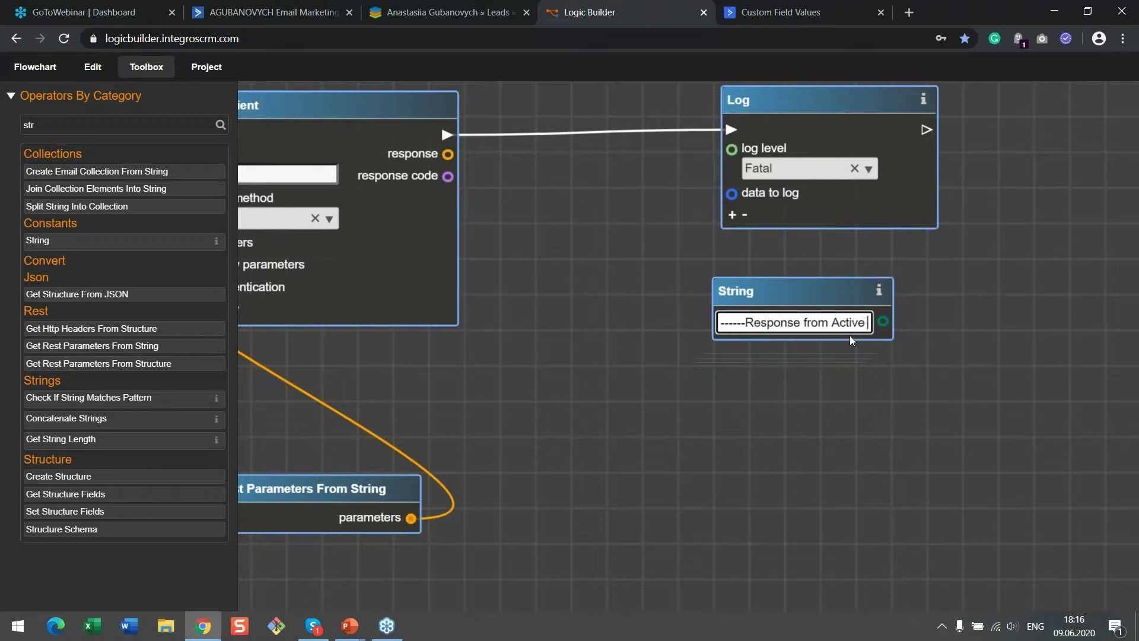
text( Campiagn---------)
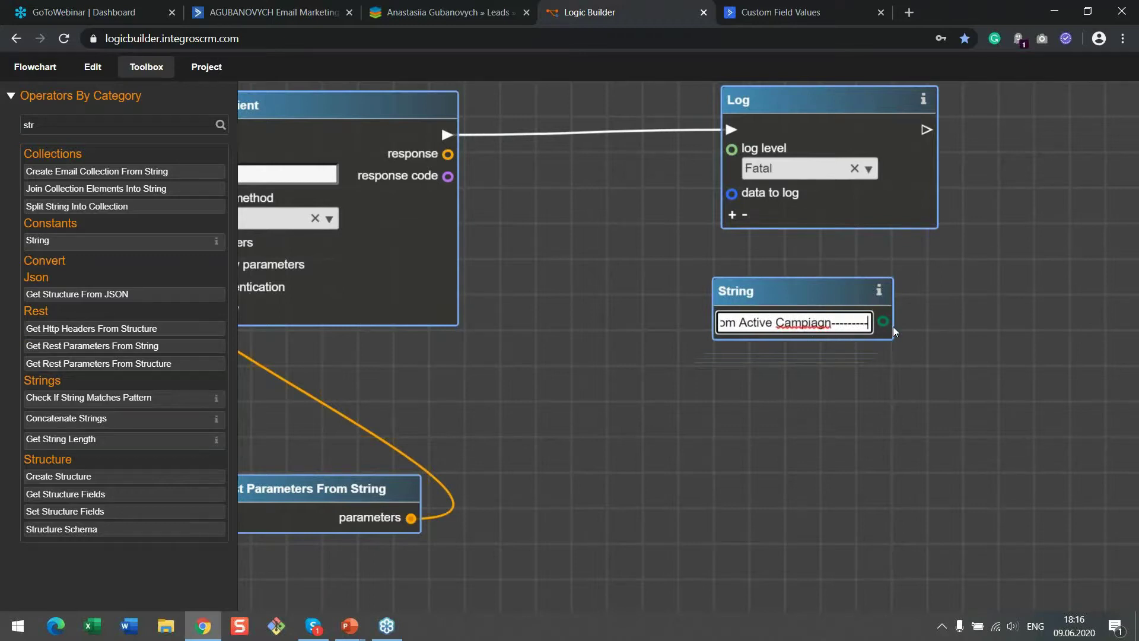
drag(883, 321, 732, 195)
drag(780, 286, 695, 307)
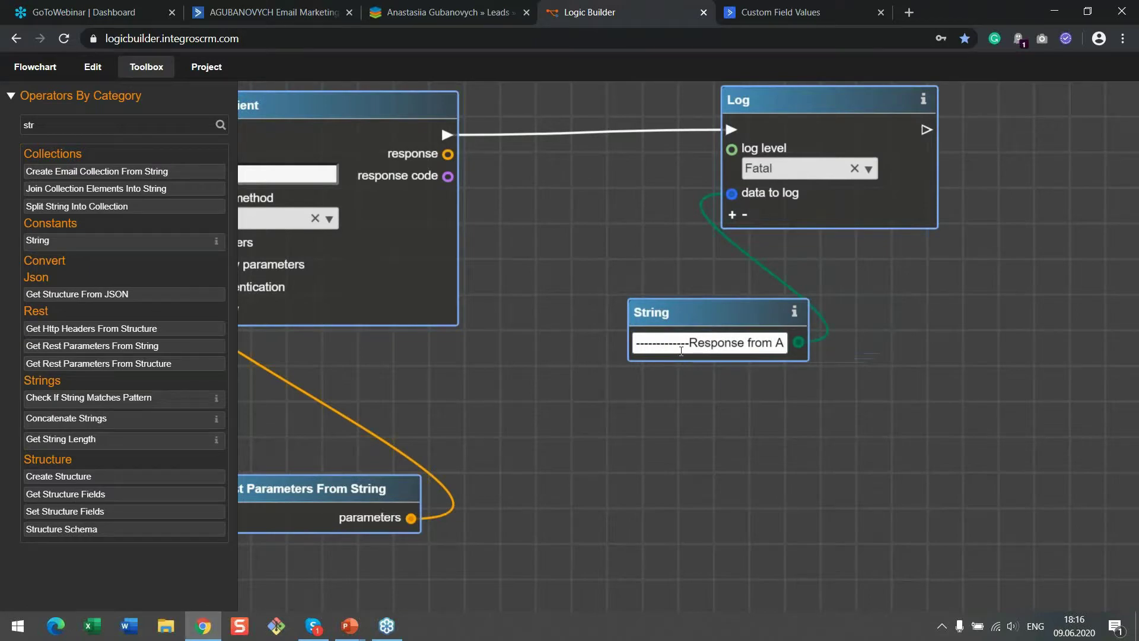
Add two more data-to-log inputs for the Rest Client's response code and response
click(731, 216)
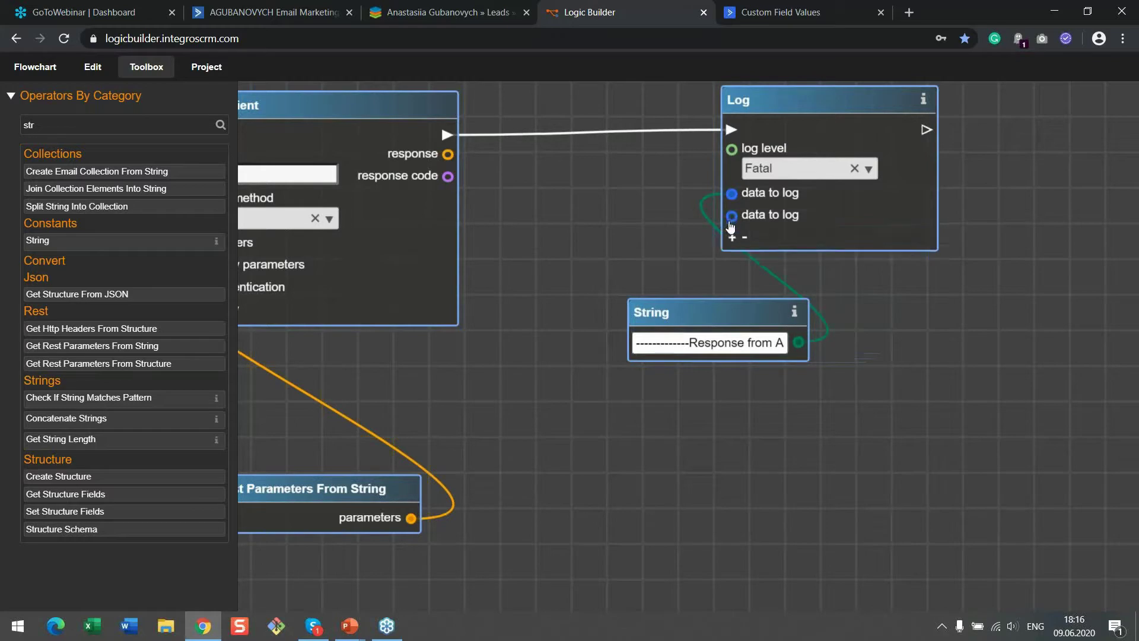
drag(445, 179, 731, 238)
drag(686, 301, 651, 303)
scroll(675, 329, down, 3)
drag(514, 359, 955, 342)
scroll(631, 319, down, 3)
drag(451, 345, 862, 408)
drag(445, 418, 646, 364)
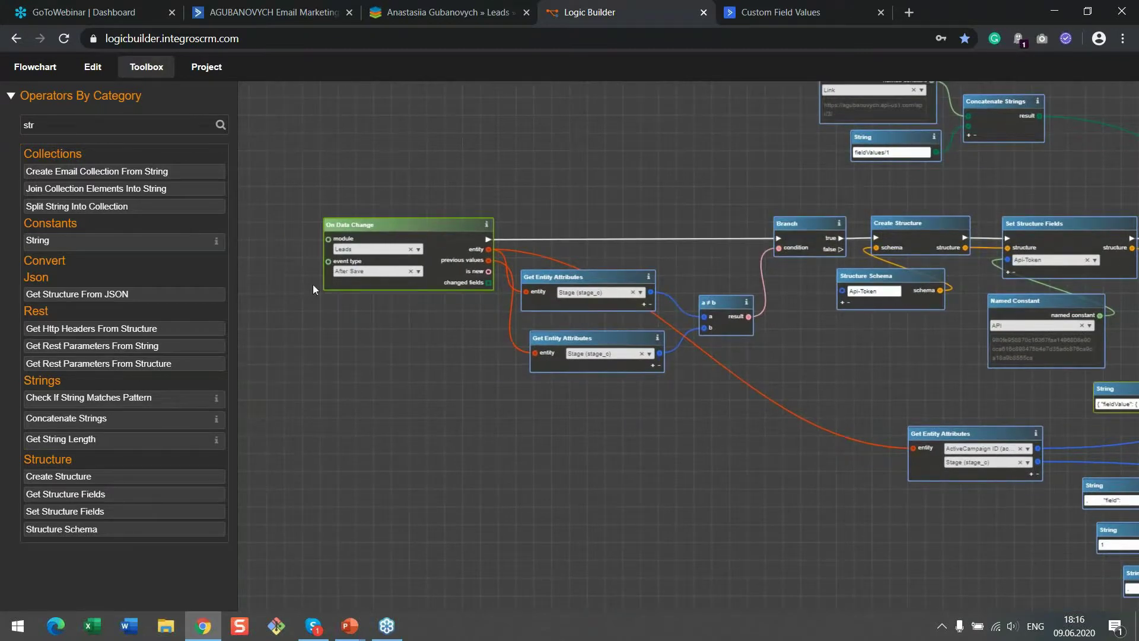
Rename the flowchart to 'Send Stage Update to AC', save it, and download its generated Sugar package
click(35, 66)
click(78, 182)
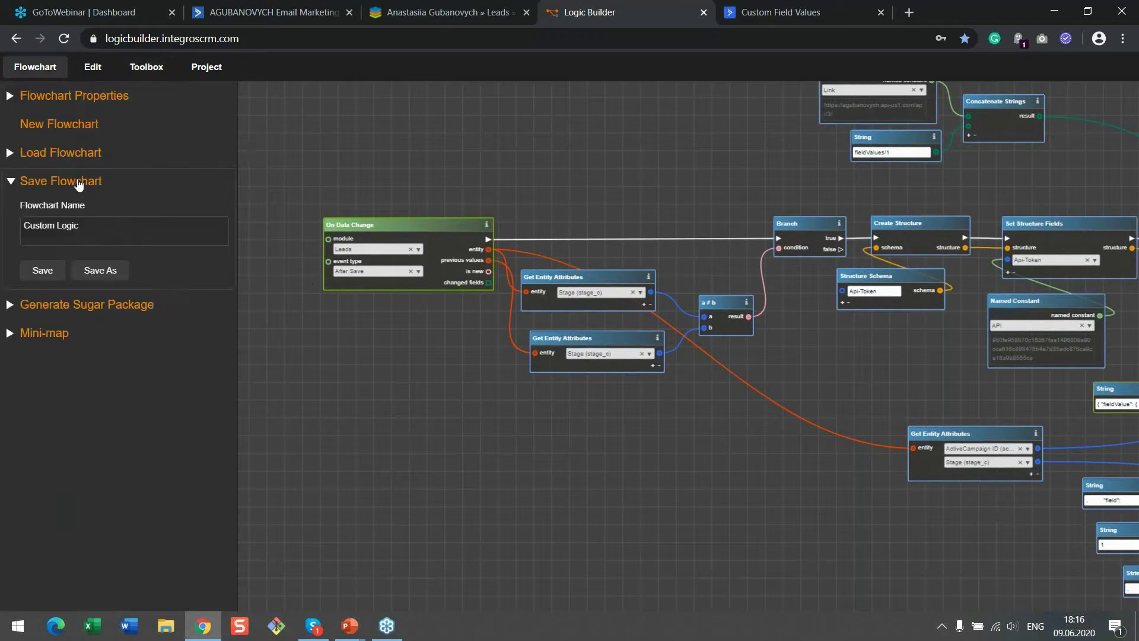
drag(108, 225, 2, 234)
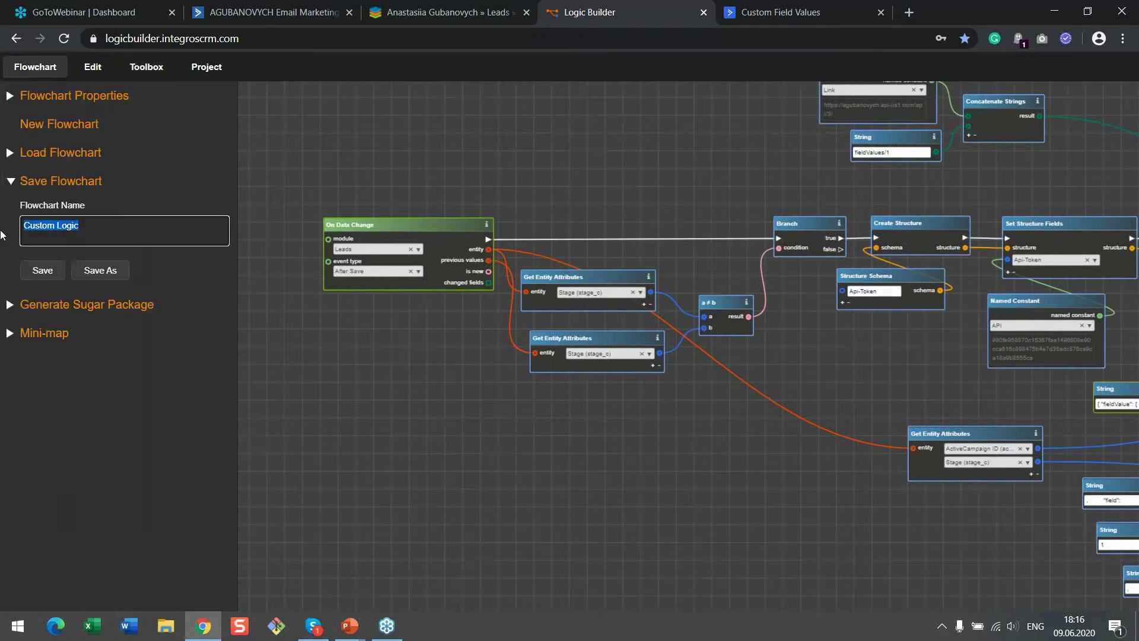
key(BackSpace)
text(Send Stage Update to AC)
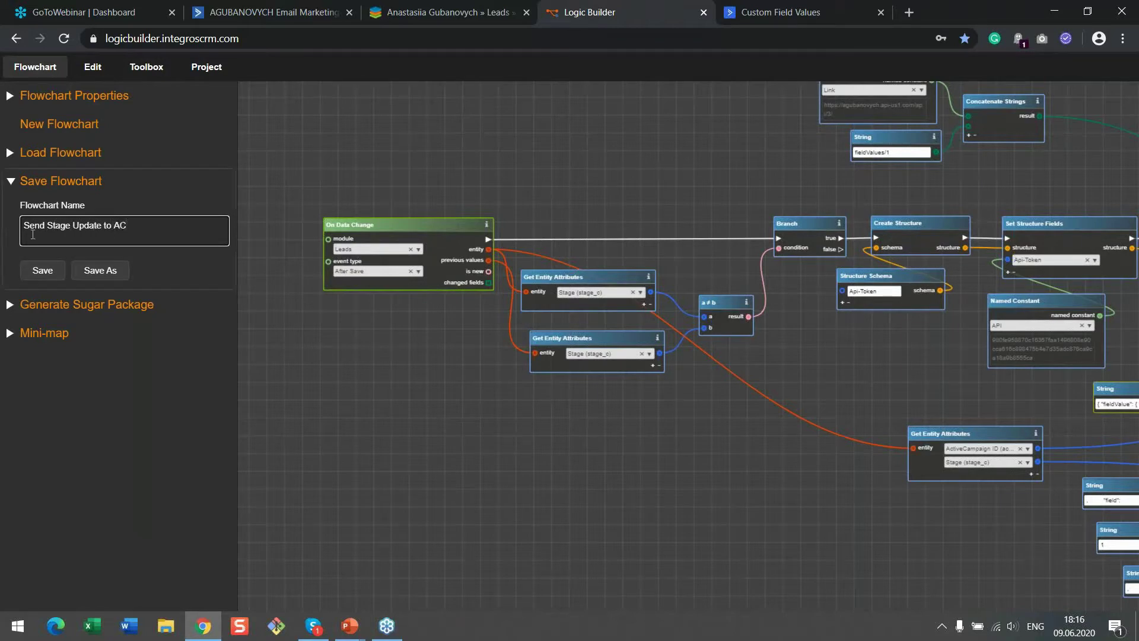
click(42, 270)
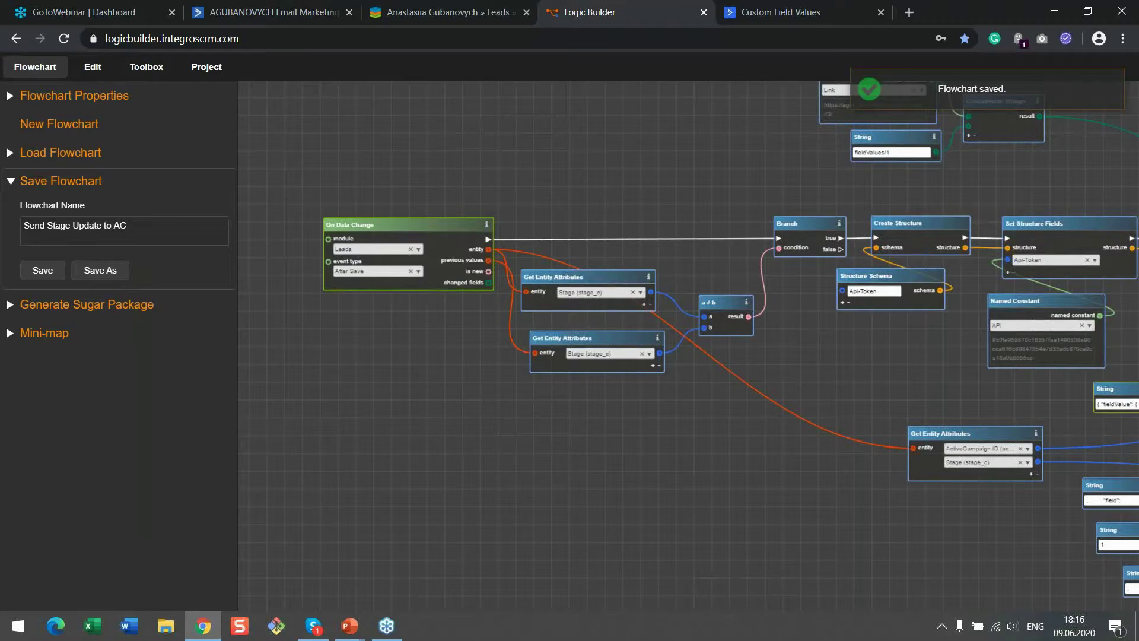
click(142, 304)
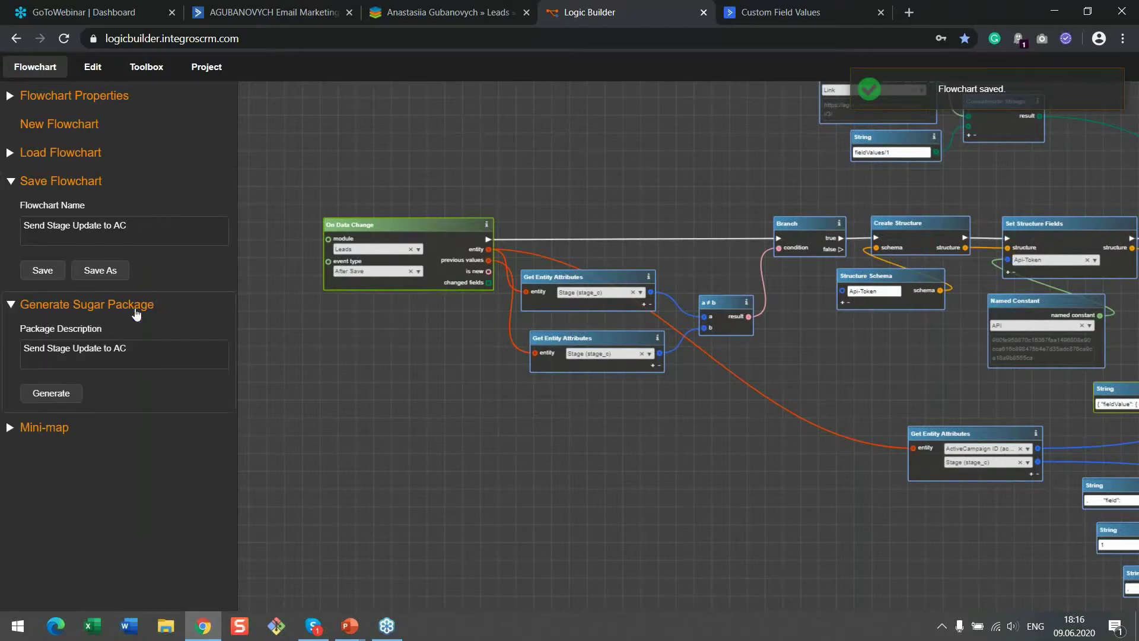
click(51, 394)
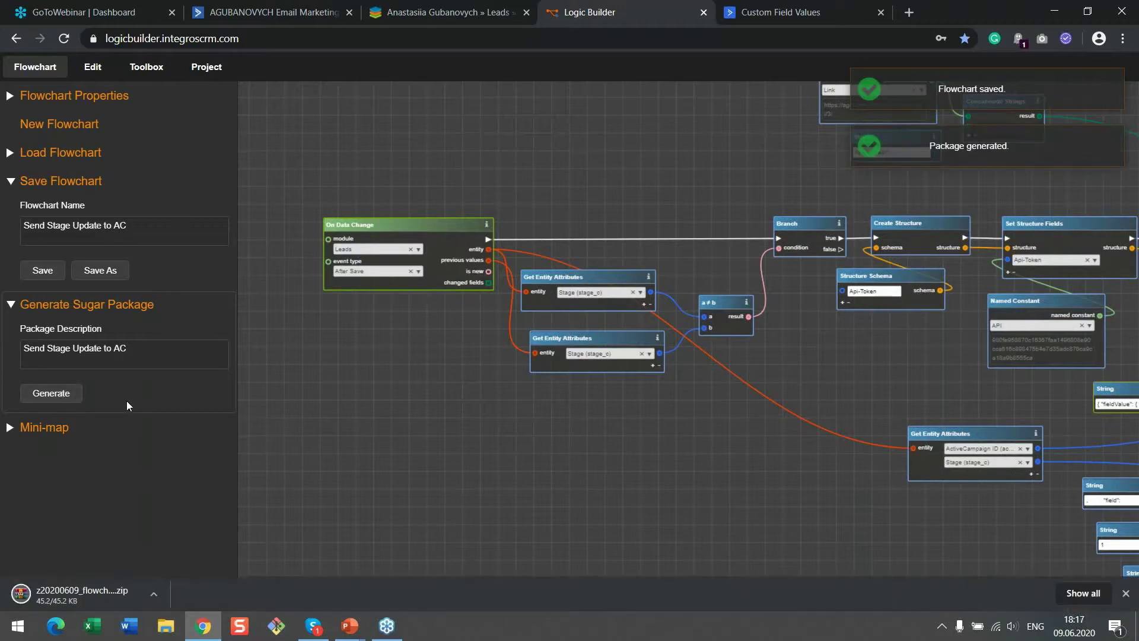
Open SugarCRM's Admin page in a new tab and go to the Module Loader
click(450, 12)
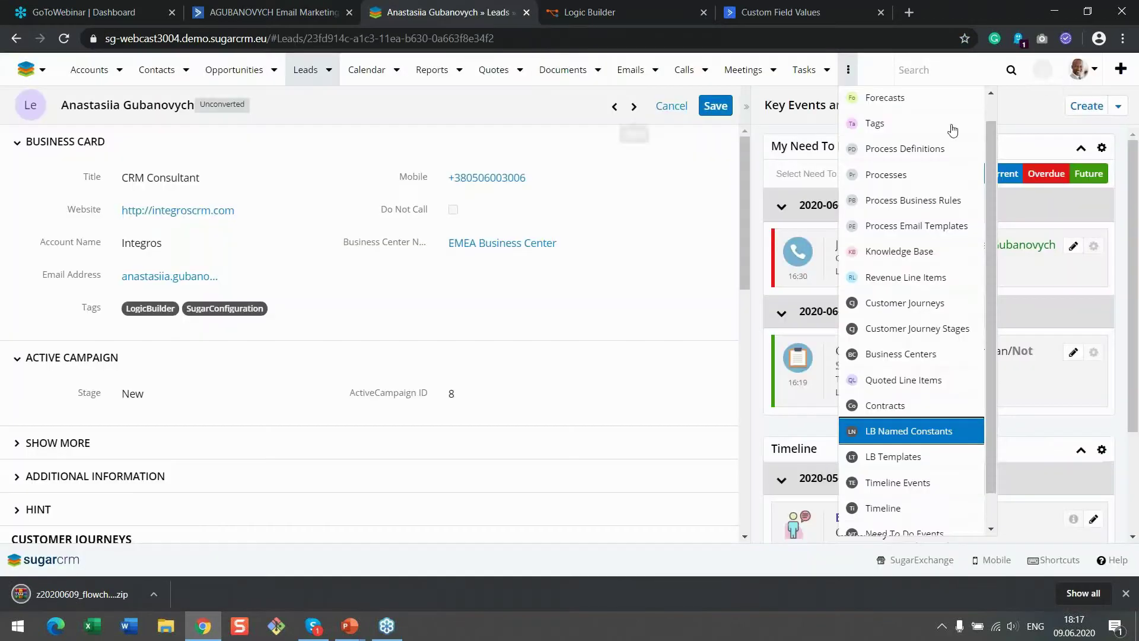
click(1080, 69)
right_click(1088, 156)
click(1088, 158)
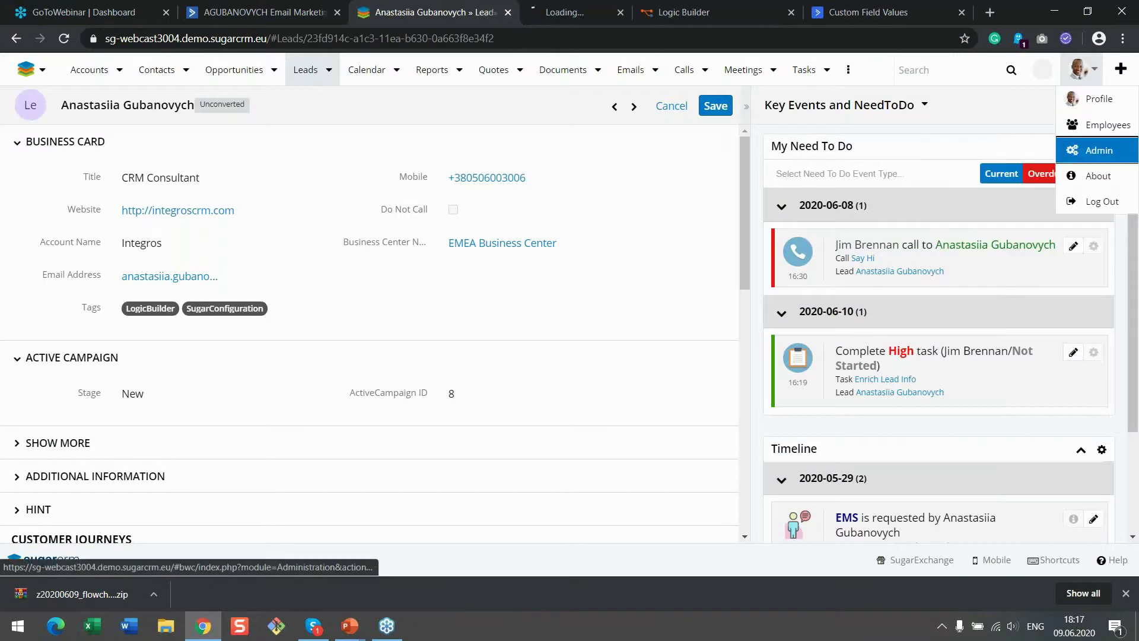
click(550, 7)
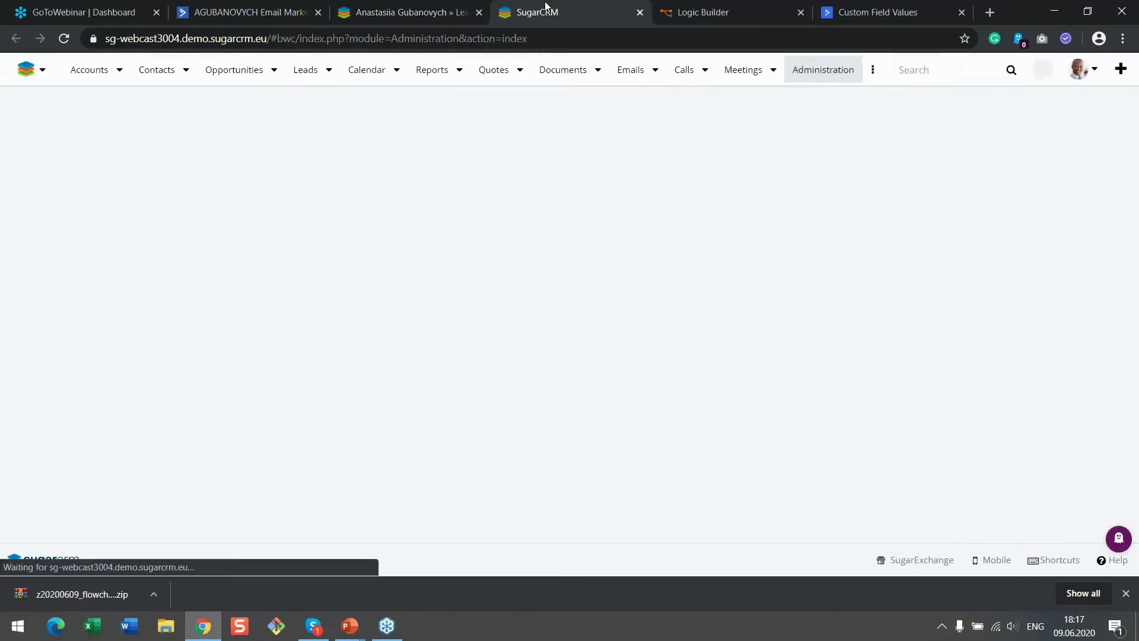
scroll(563, 314, down, 5)
scroll(119, 397, down, 5)
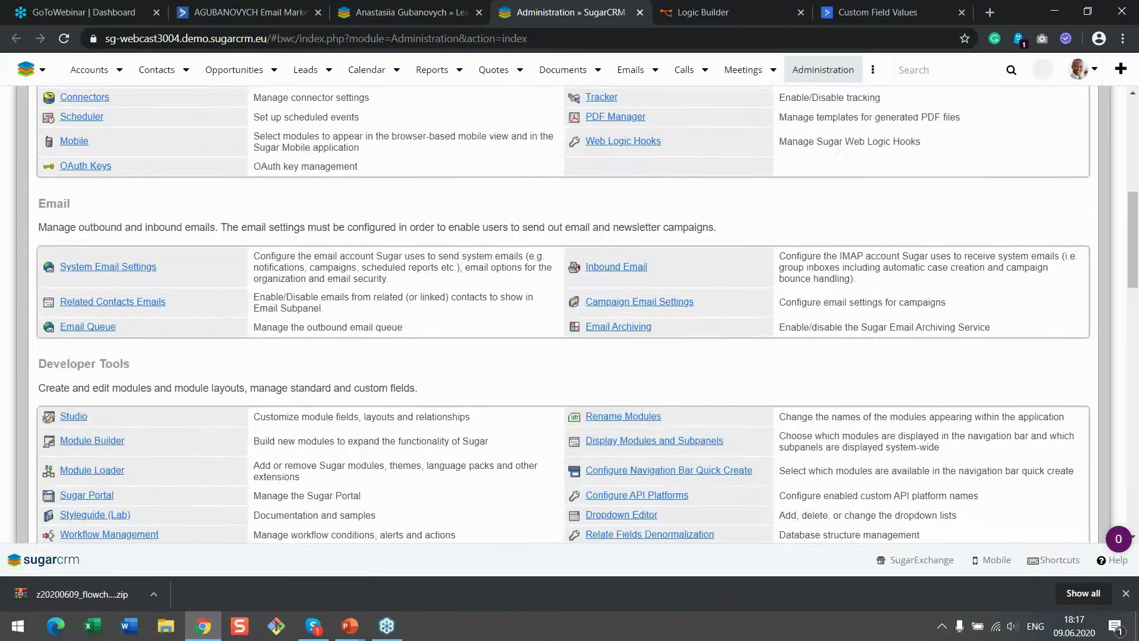
click(95, 398)
Upload the downloaded flowchart package zip and commit its installation
drag(83, 594, 184, 335)
click(320, 321)
click(274, 374)
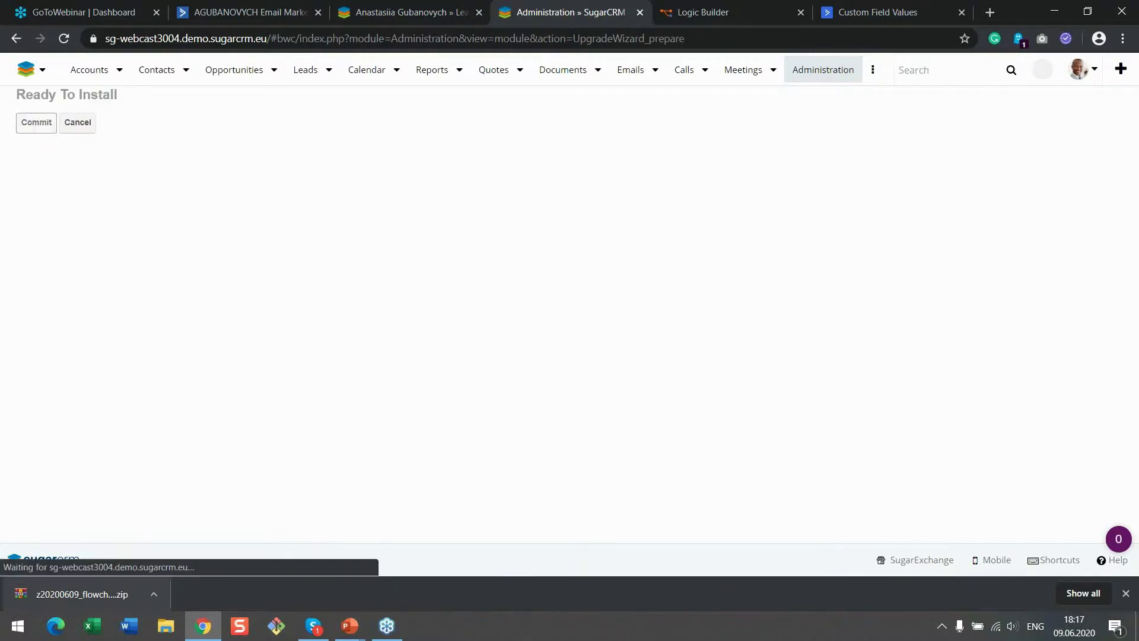
click(27, 128)
click(1124, 594)
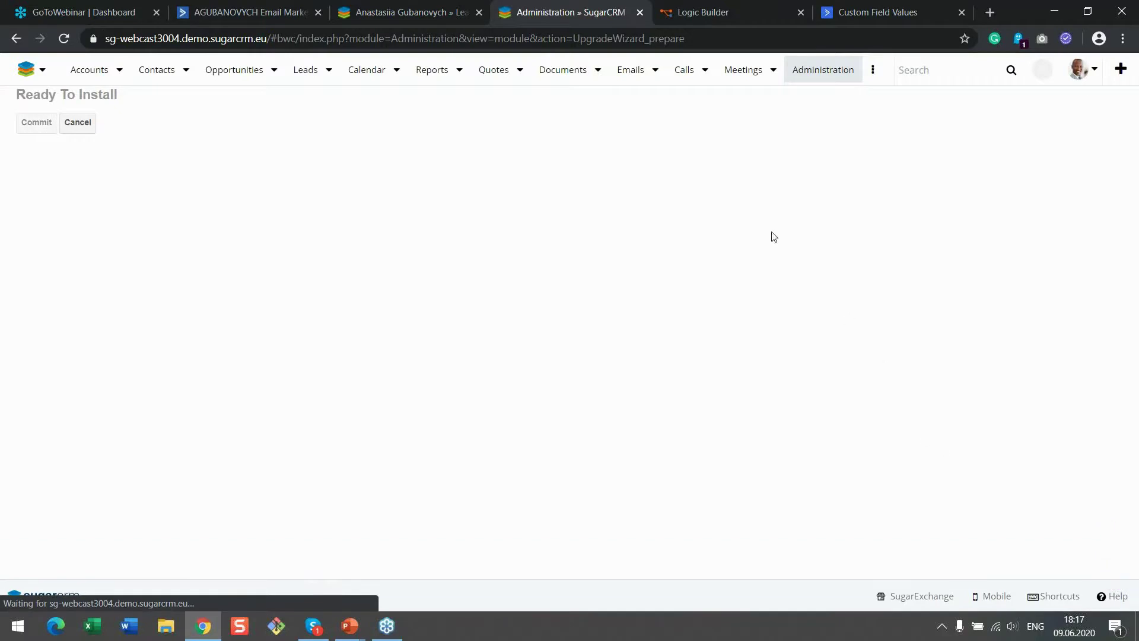
Wrap the On Data Change trigger in a comment titled 'Whenever Lead is changed'
click(702, 16)
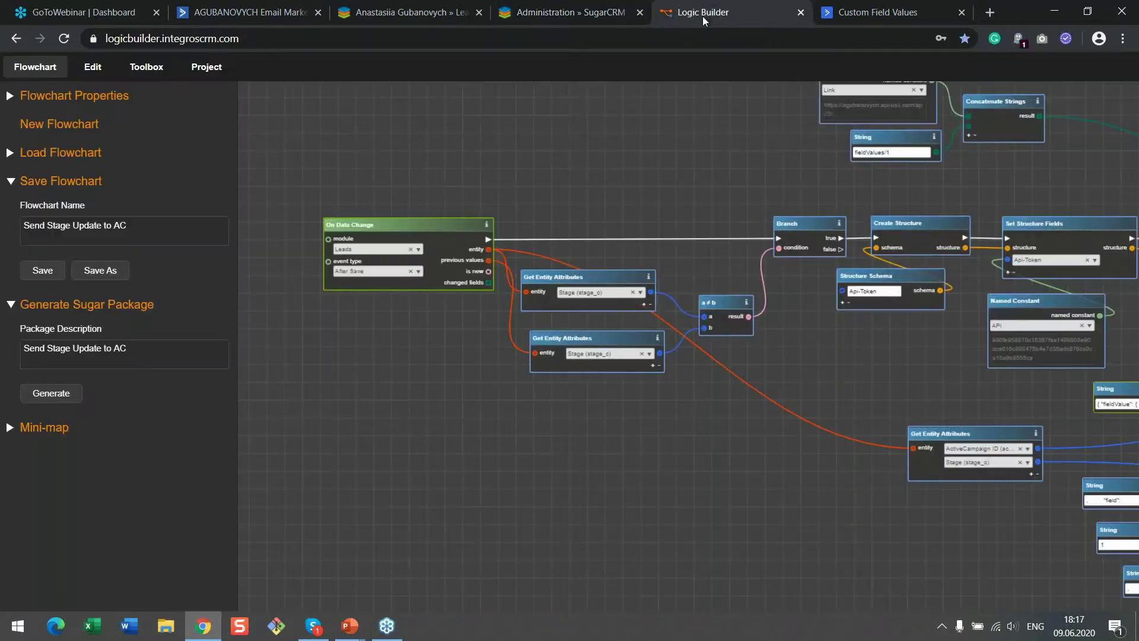
drag(514, 201, 535, 226)
scroll(535, 226, up, 5)
click(535, 226)
right_click(538, 225)
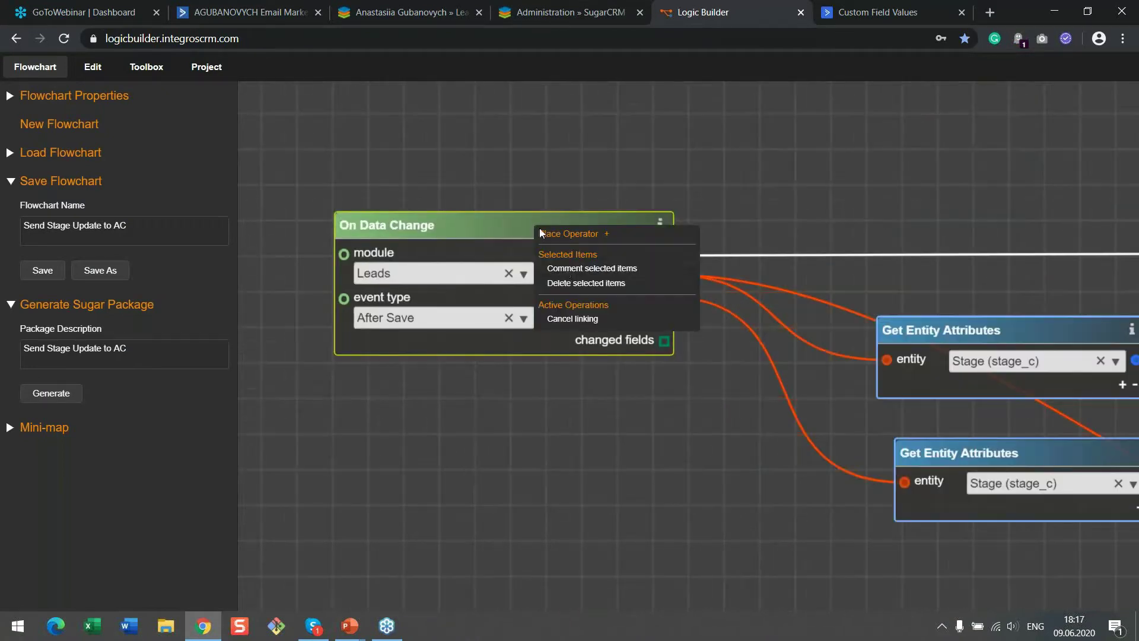
click(566, 269)
double_click(490, 159)
text(Whenever )
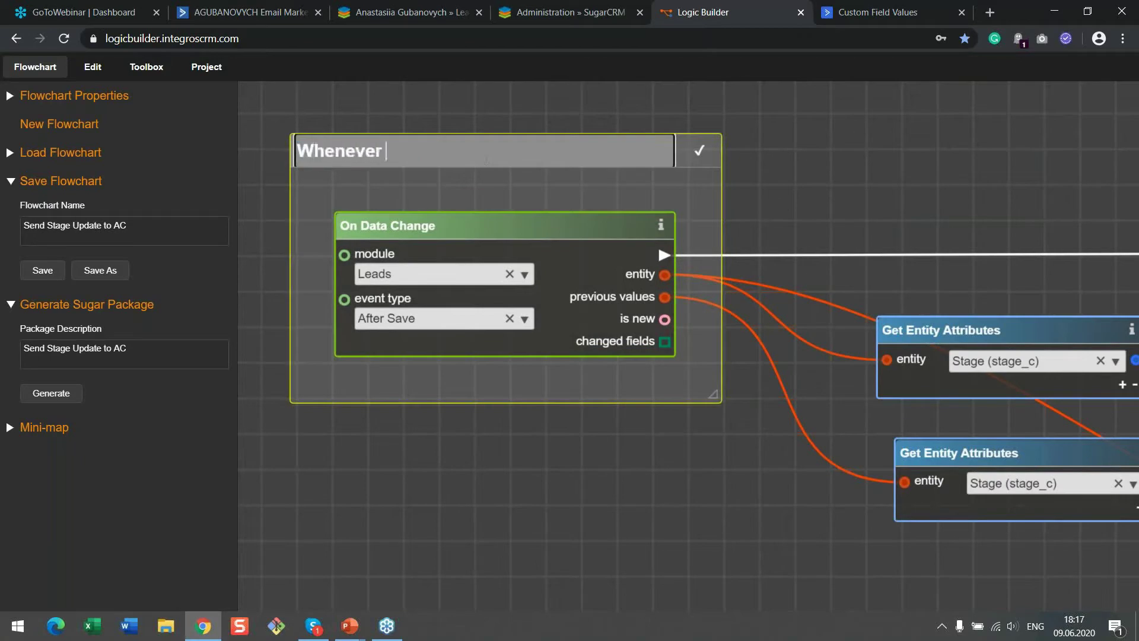
text(Lead is changw)
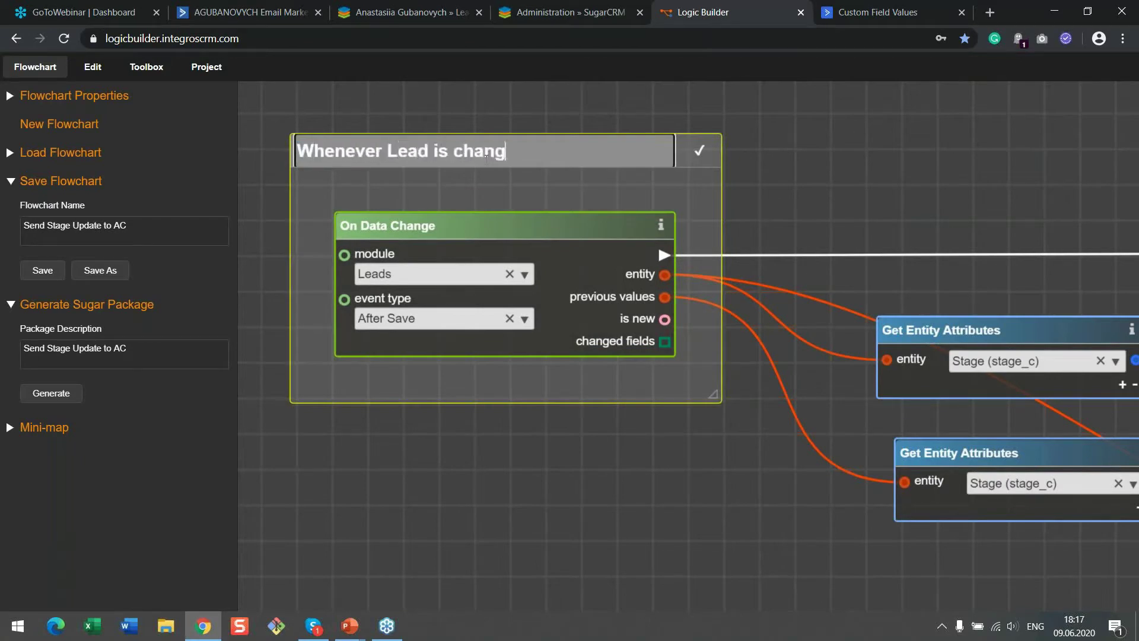
key(BackSpace)
text(ed)
click(706, 148)
Wrap the two Get Entity Attributes nodes and the a≠b comparison in a 'Stage was changed' comment
drag(849, 286, 608, 239)
scroll(661, 241, down, 2)
drag(824, 205, 785, 202)
drag(530, 218, 801, 426)
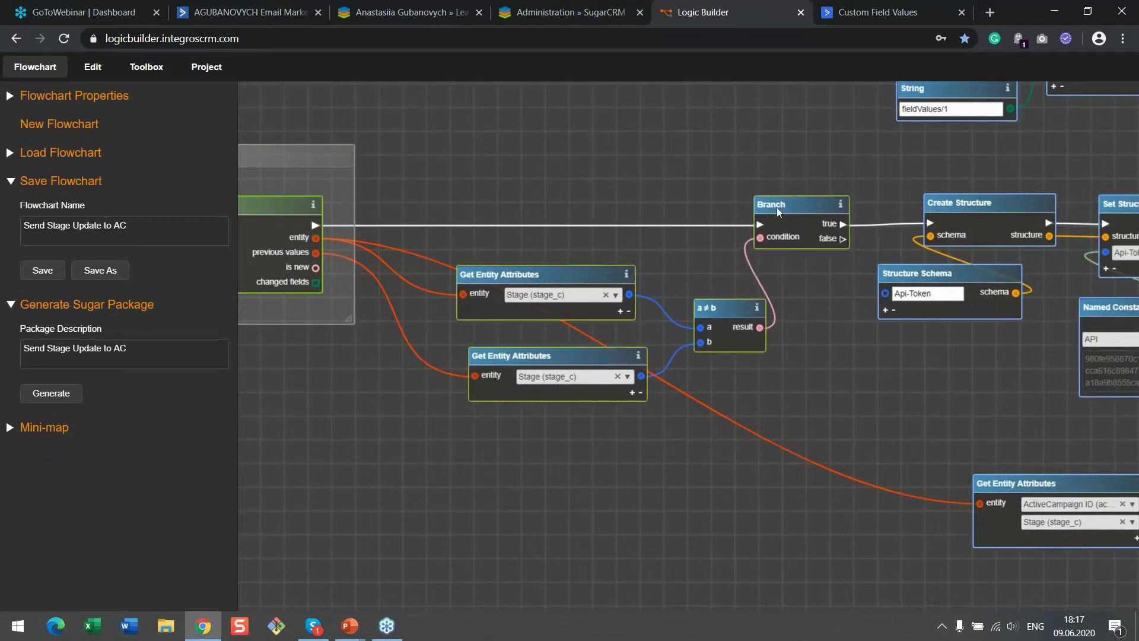
right_click(777, 207)
click(810, 252)
drag(703, 161, 647, 162)
double_click(604, 165)
text(Stage was change)
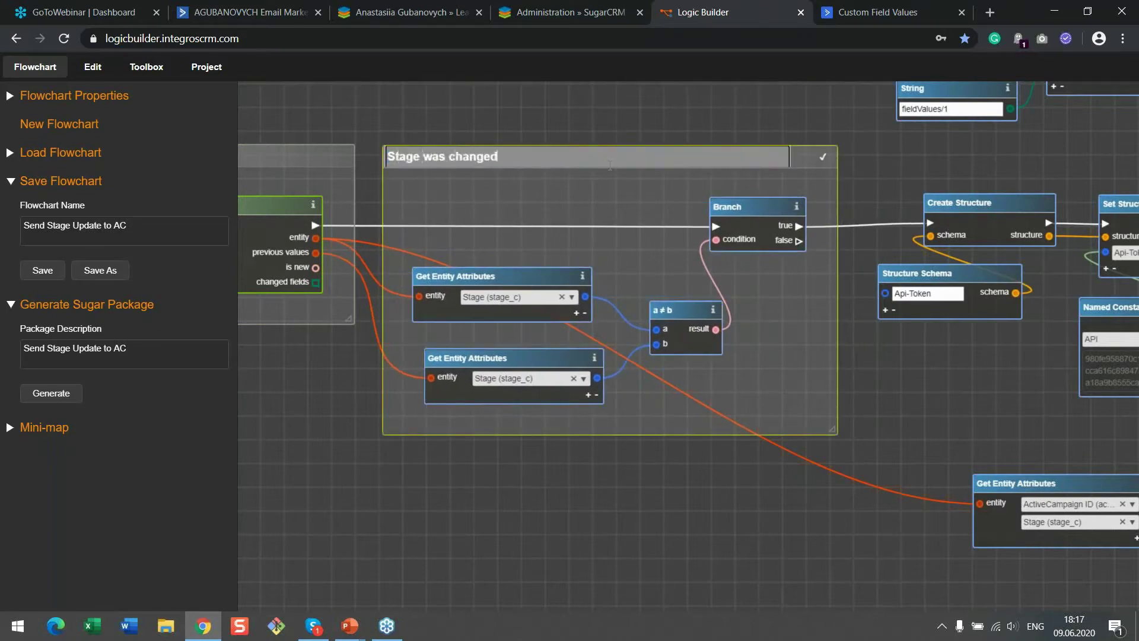
text(d)
key(Return)
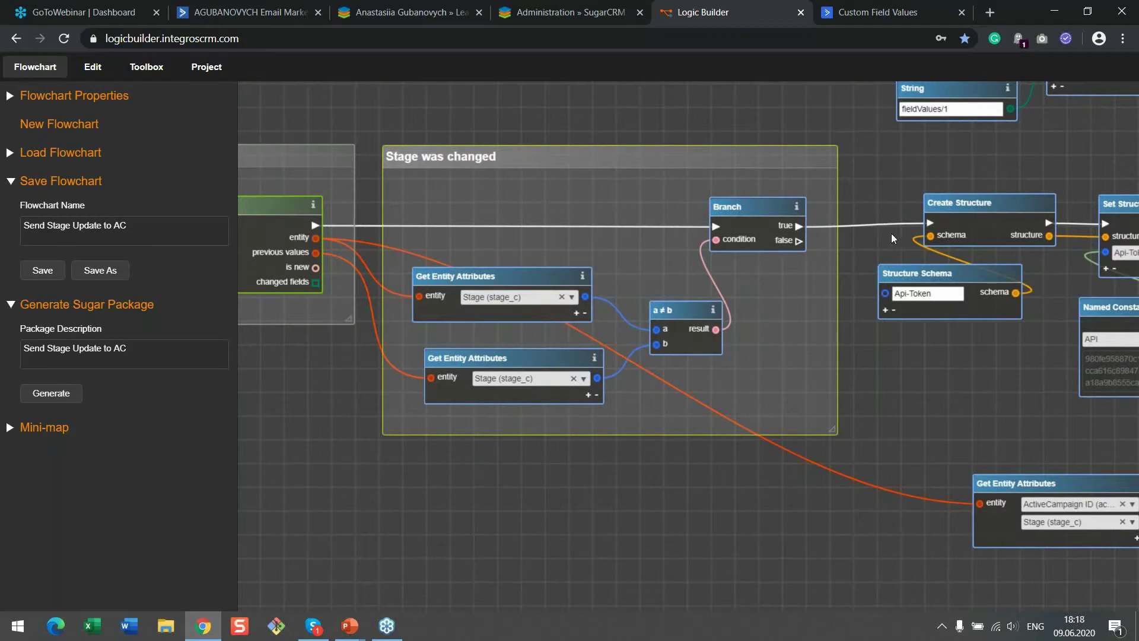
Group the structure and API token nodes in a comment titled 'Compose Header'
drag(918, 385, 371, 392)
drag(344, 173, 866, 380)
right_click(863, 291)
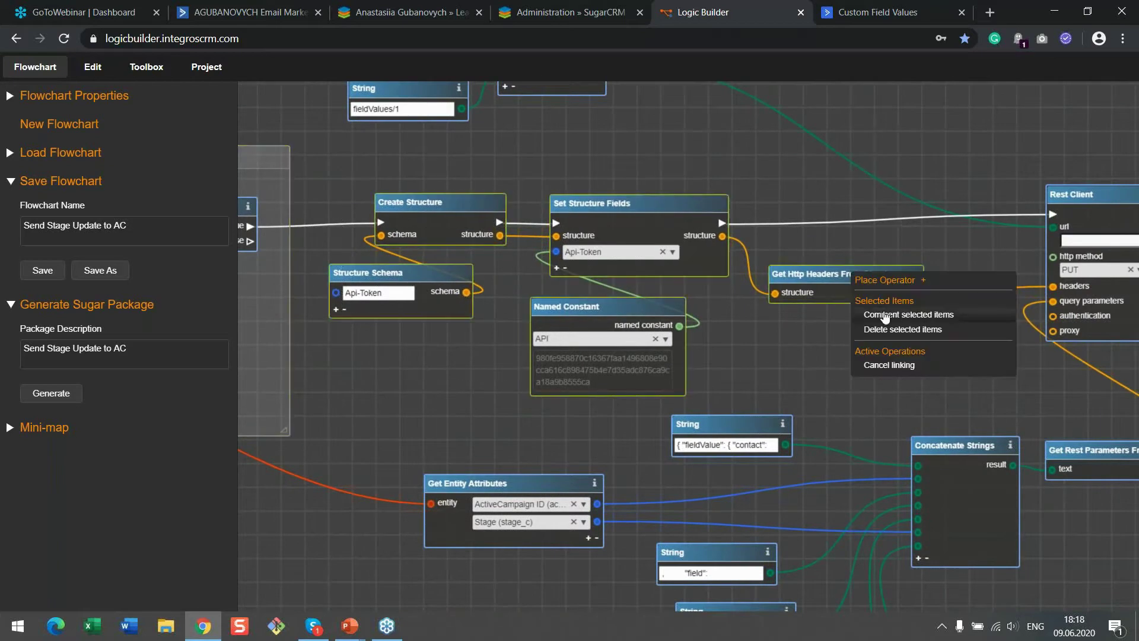
click(893, 310)
double_click(704, 156)
text(Creat)
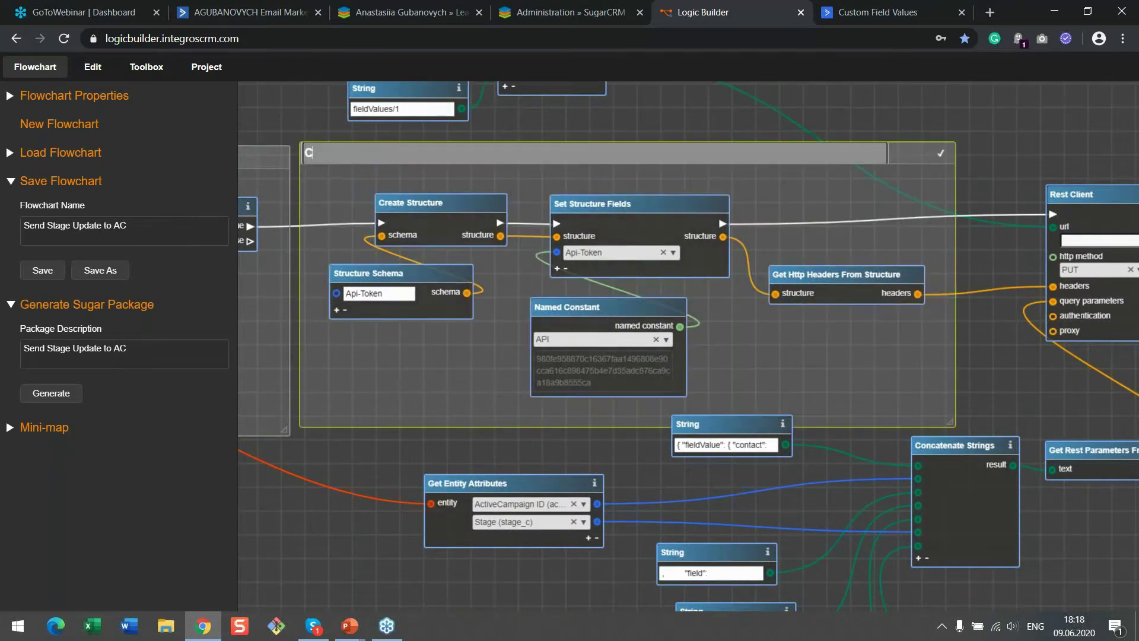
key(BackSpace)
key(BackSpace)
key(BackSpace)
key(BackSpace)
text(ompose Heade)
click(941, 156)
Wrap the Rest Client node in a comment titled 'Send request'
drag(949, 214, 709, 203)
mouse_move(835, 184)
mouse_down()
mouse_move(809, 196)
mouse_move(821, 187)
mouse_up()
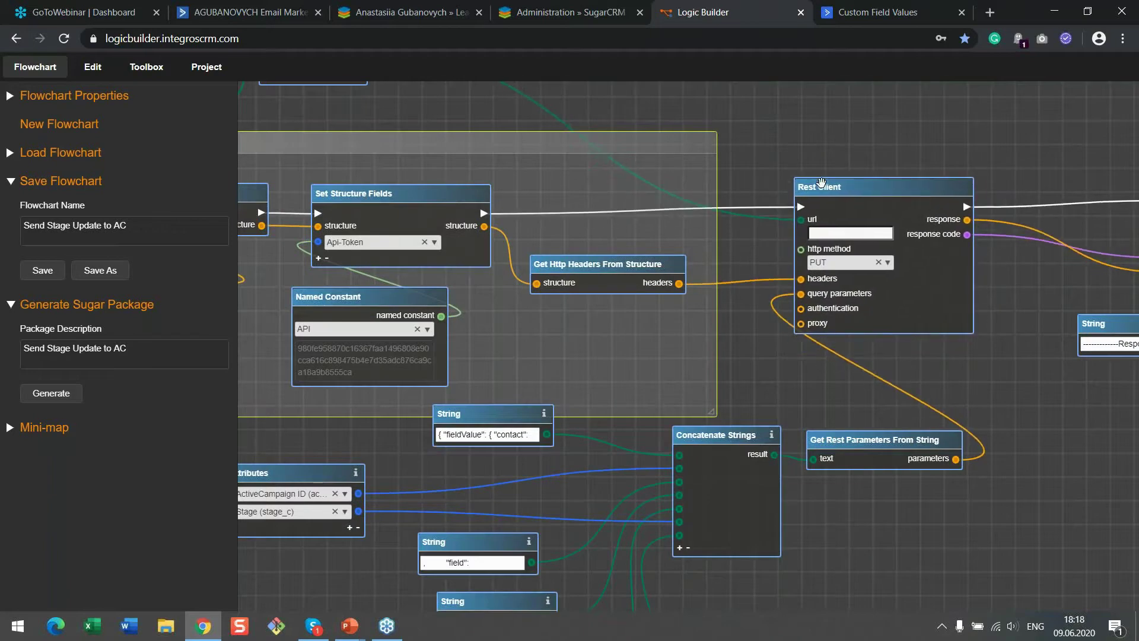
right_click(822, 187)
click(854, 227)
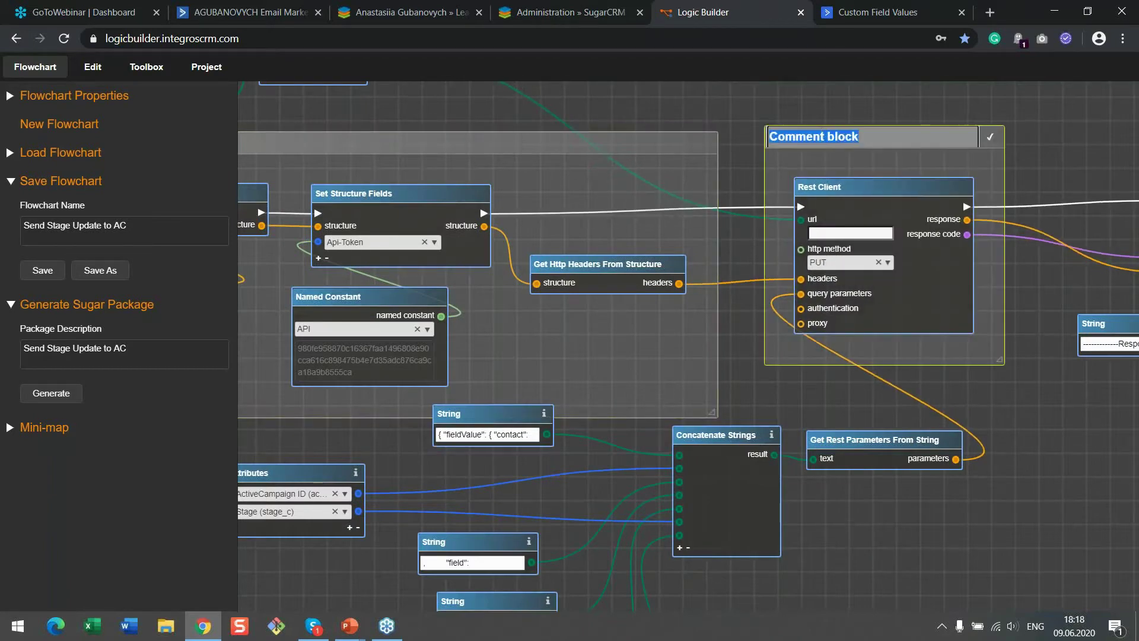
text(Send request)
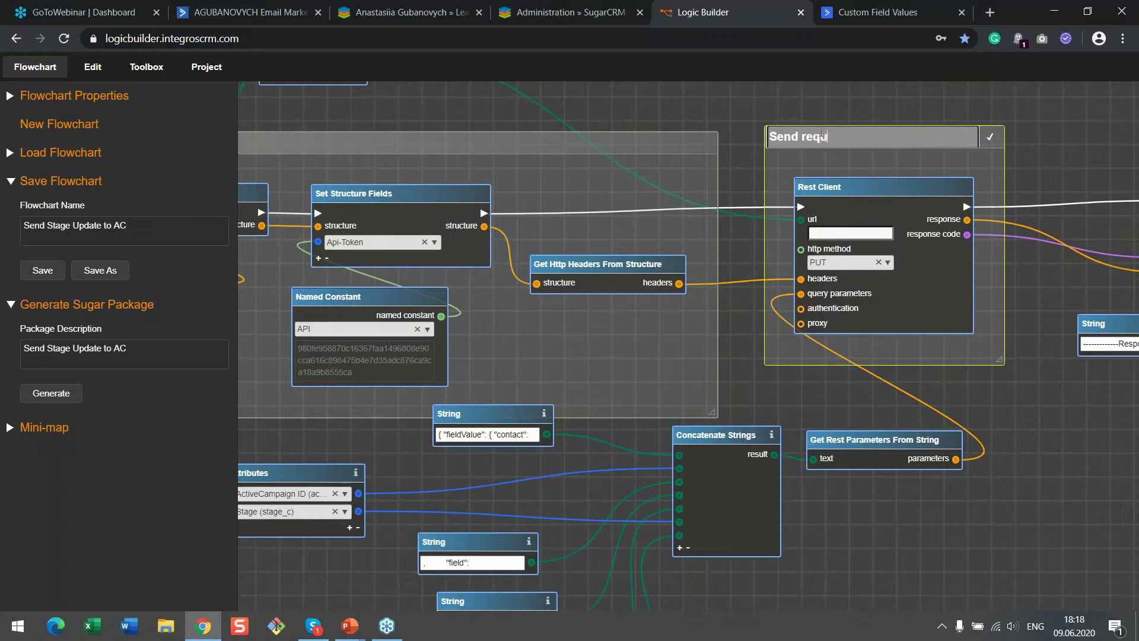
click(991, 138)
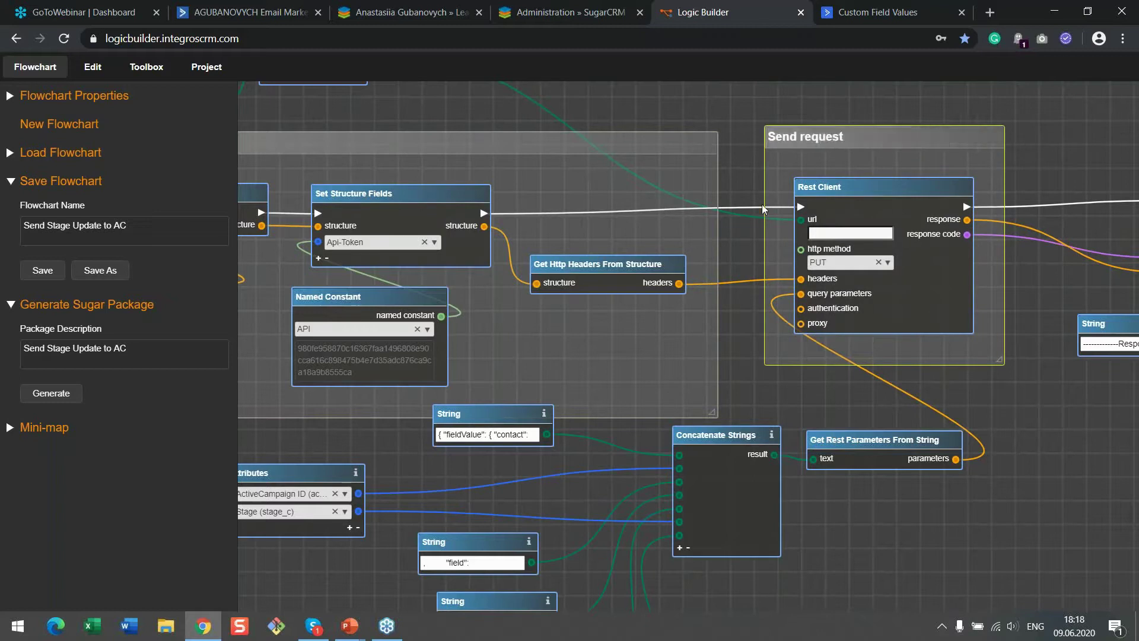
Group the Named Constant, String and Concatenate Strings nodes under 'Compose URL'
drag(615, 151, 701, 241)
drag(780, 297, 1024, 415)
drag(389, 156, 707, 312)
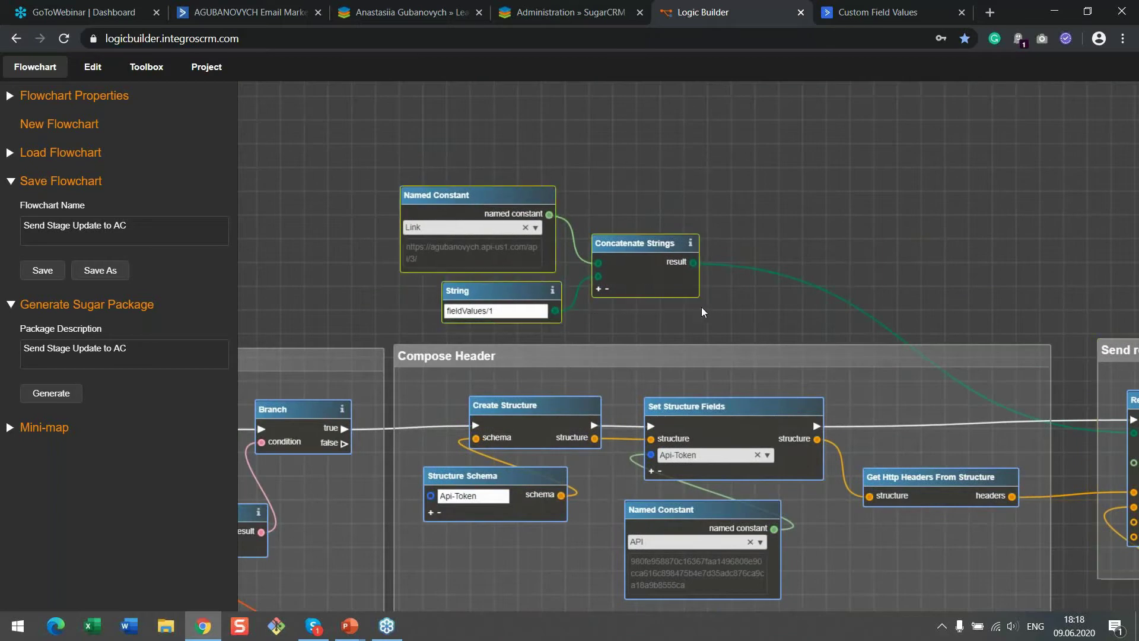
right_click(672, 240)
click(733, 279)
drag(596, 149, 751, 122)
double_click(686, 122)
text(Compo)
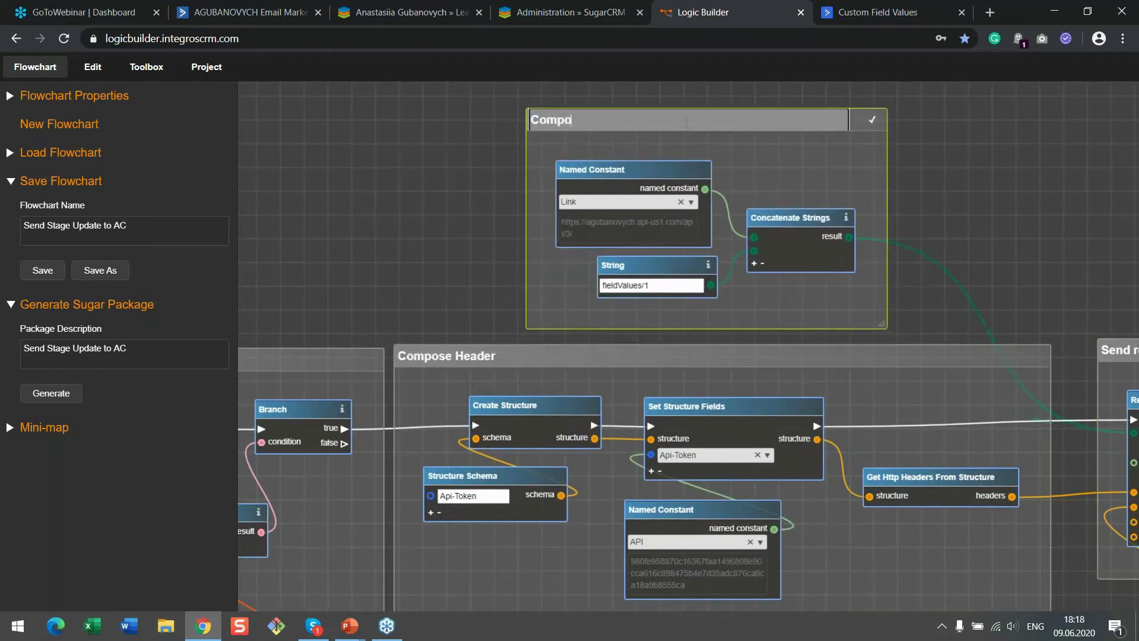
text(se URL)
click(1013, 316)
Group all the request body-building nodes under 'Compose body'
drag(971, 474, 738, 176)
drag(796, 451, 781, 338)
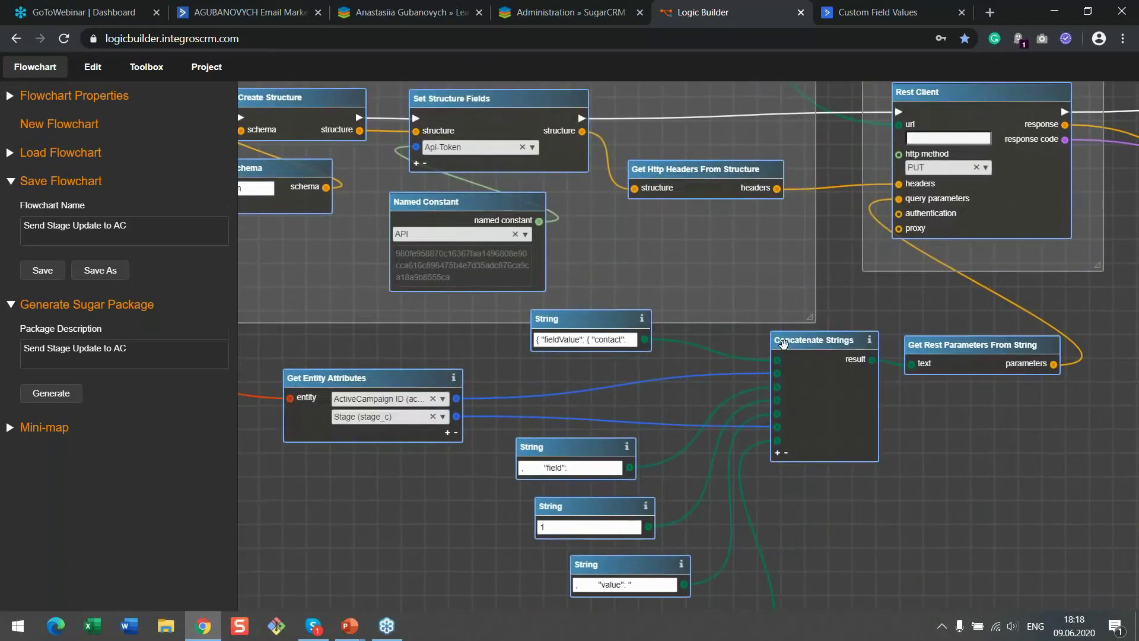
scroll(778, 333, down, 2)
drag(634, 252, 626, 265)
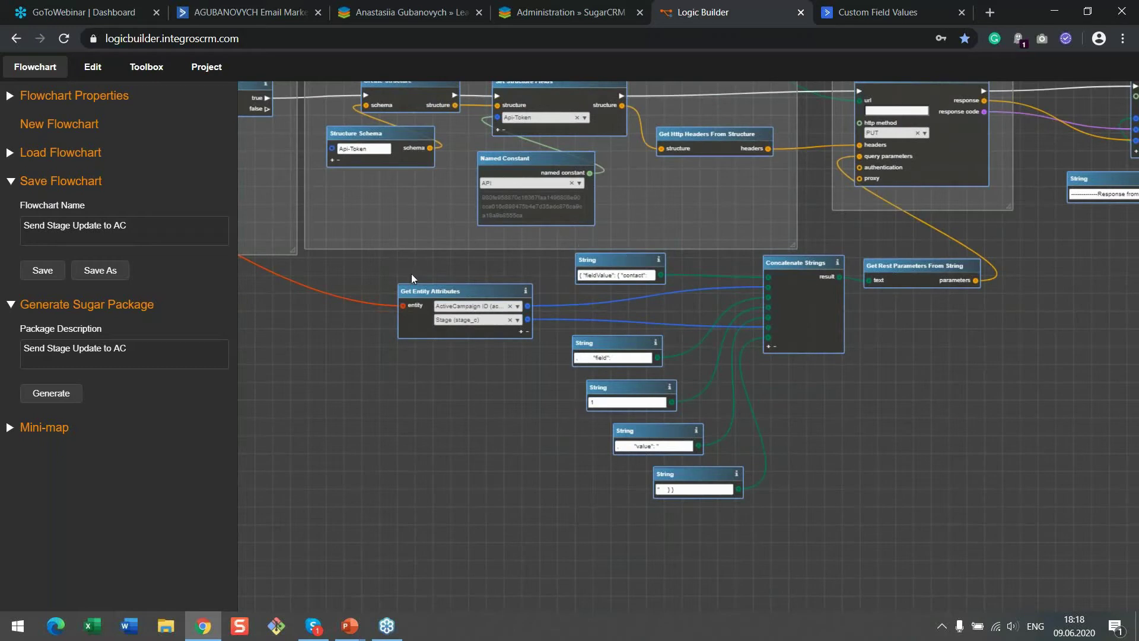
drag(430, 266, 994, 487)
right_click(878, 267)
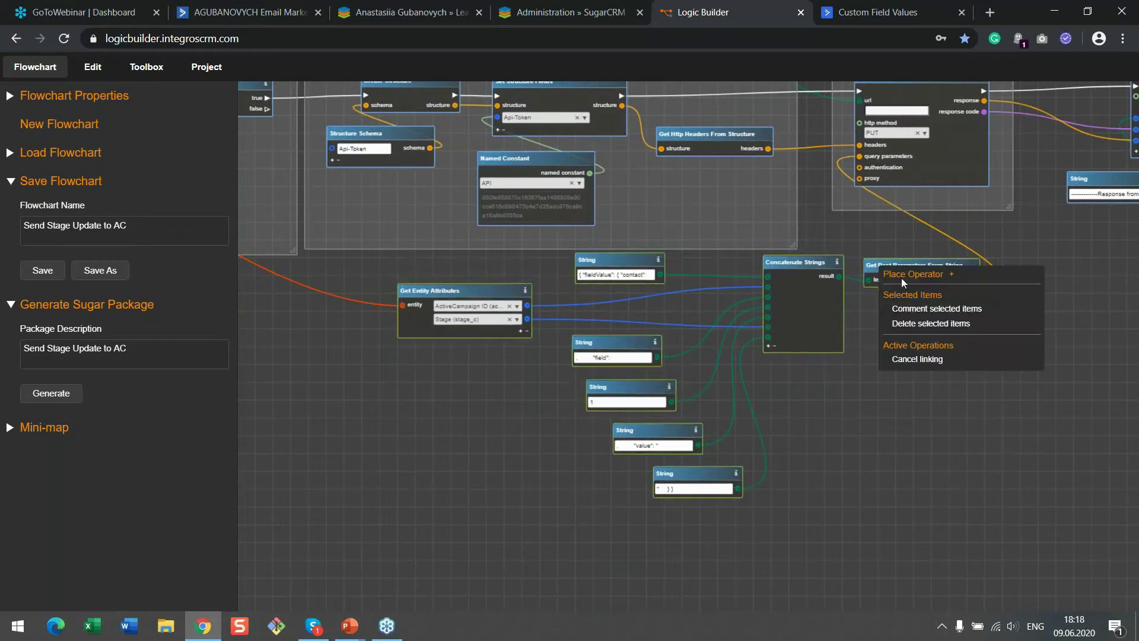
click(914, 309)
drag(791, 227, 771, 283)
click(771, 283)
text(Compose)
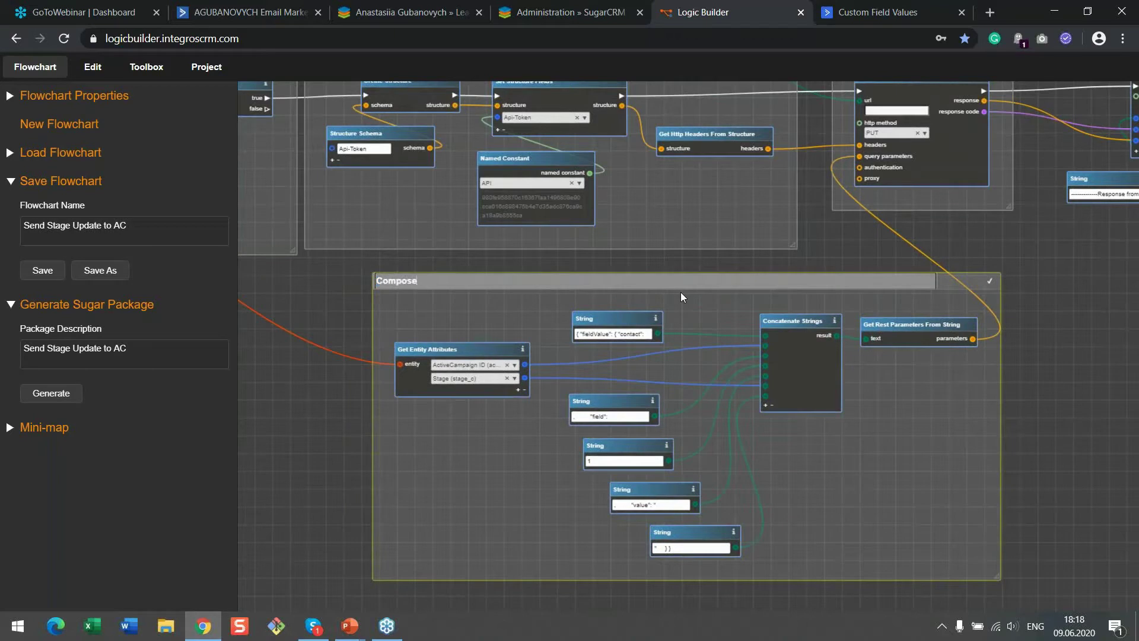
click(894, 241)
Group the Log node and its header String under 'Response from the AC'
drag(938, 243, 594, 360)
scroll(763, 194, up, 1)
drag(745, 137, 989, 383)
right_click(901, 167)
click(930, 209)
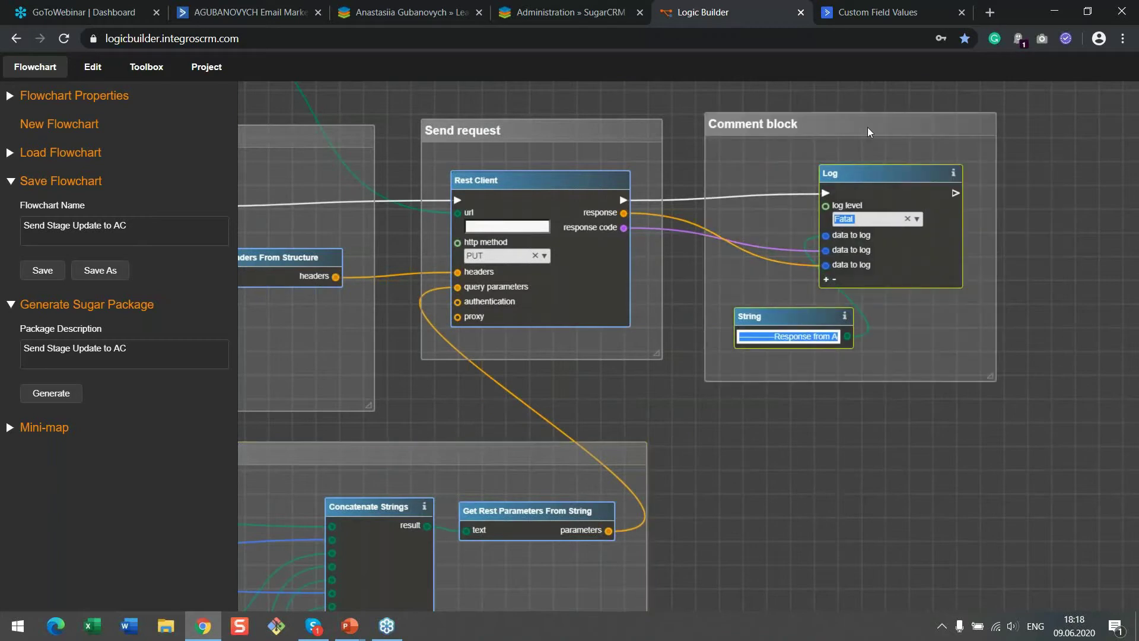
drag(868, 128, 860, 137)
double_click(844, 140)
text(Response from the AC)
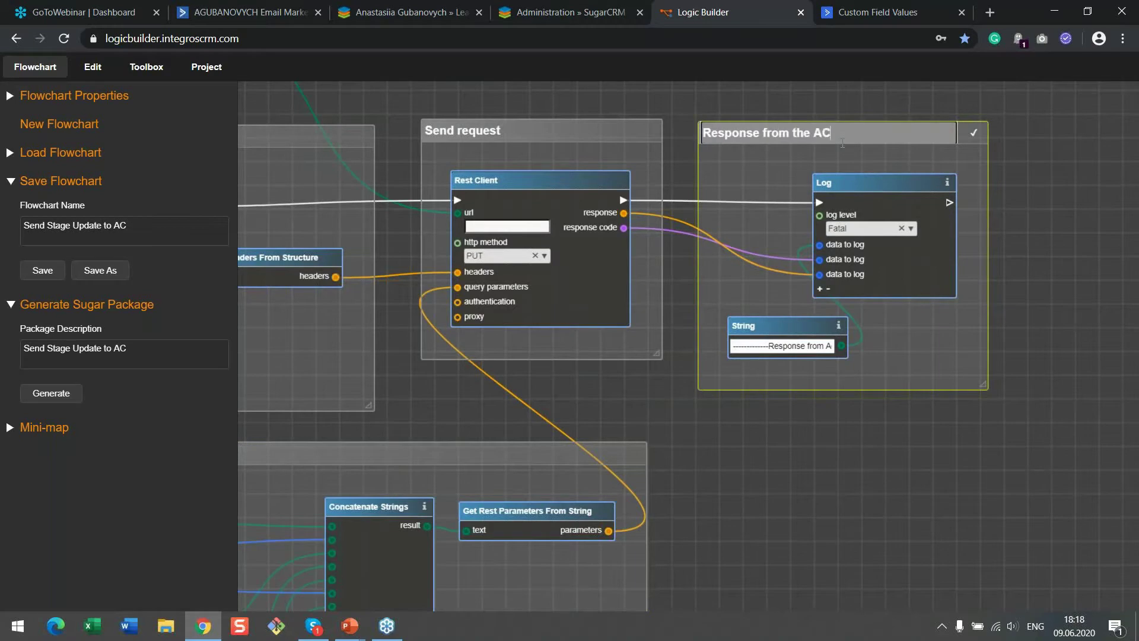
scroll(842, 143, down, 3)
click(1055, 214)
scroll(909, 335, down, 2)
drag(578, 364, 822, 363)
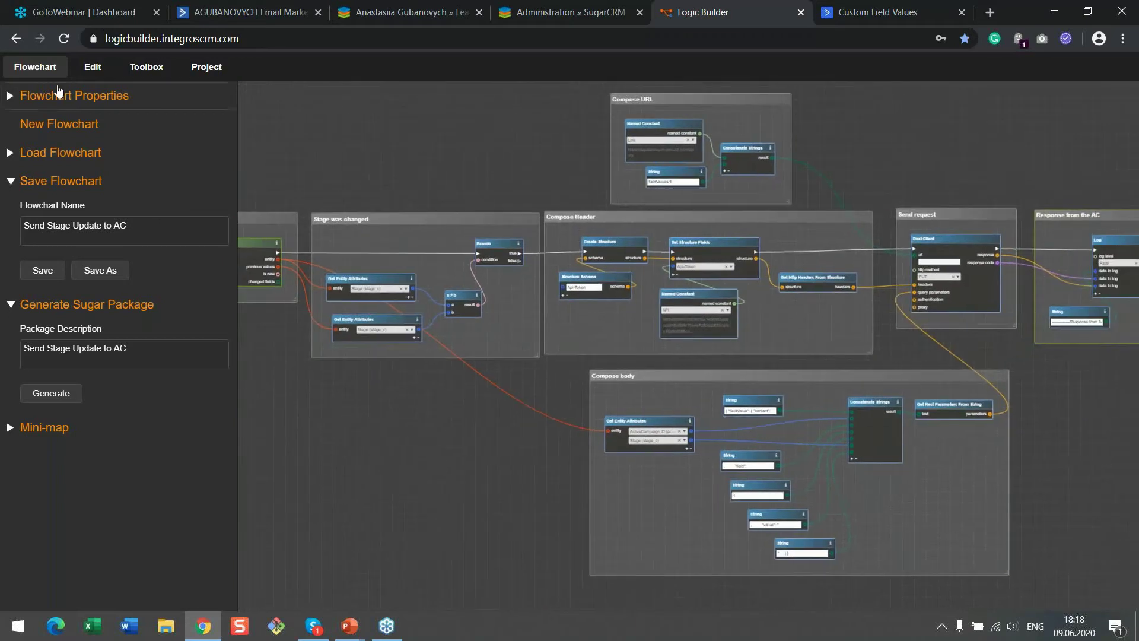
click(49, 72)
Pan the canvas so all seven comment groups of the flowchart are visible
drag(642, 361, 554, 354)
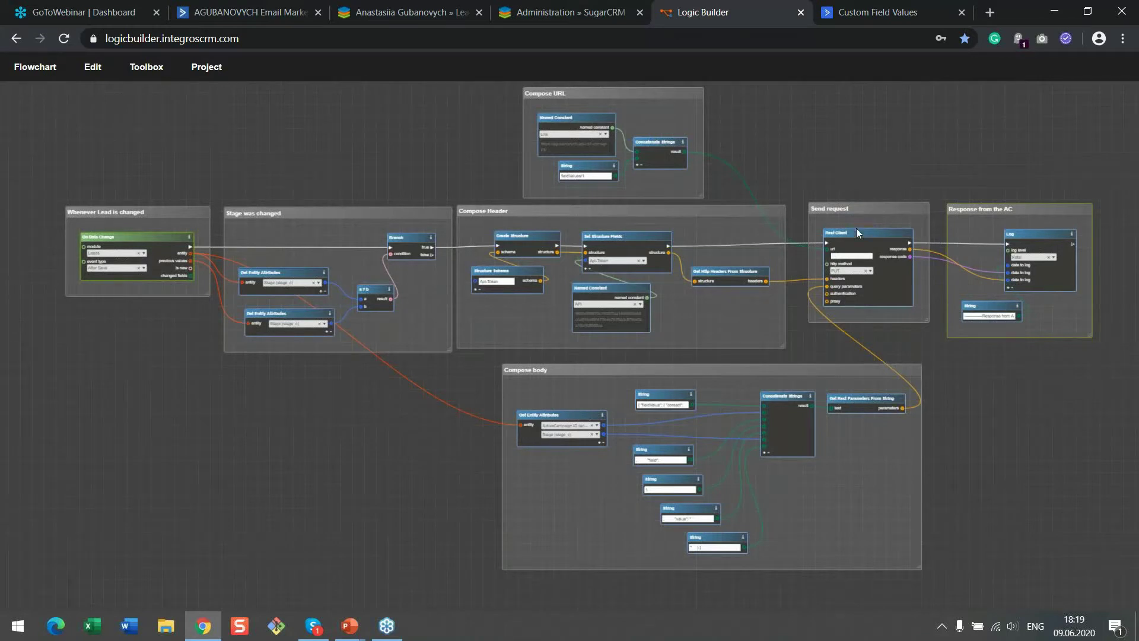
Check the installed modules list, then open the SugarCRM log from System Settings
click(578, 4)
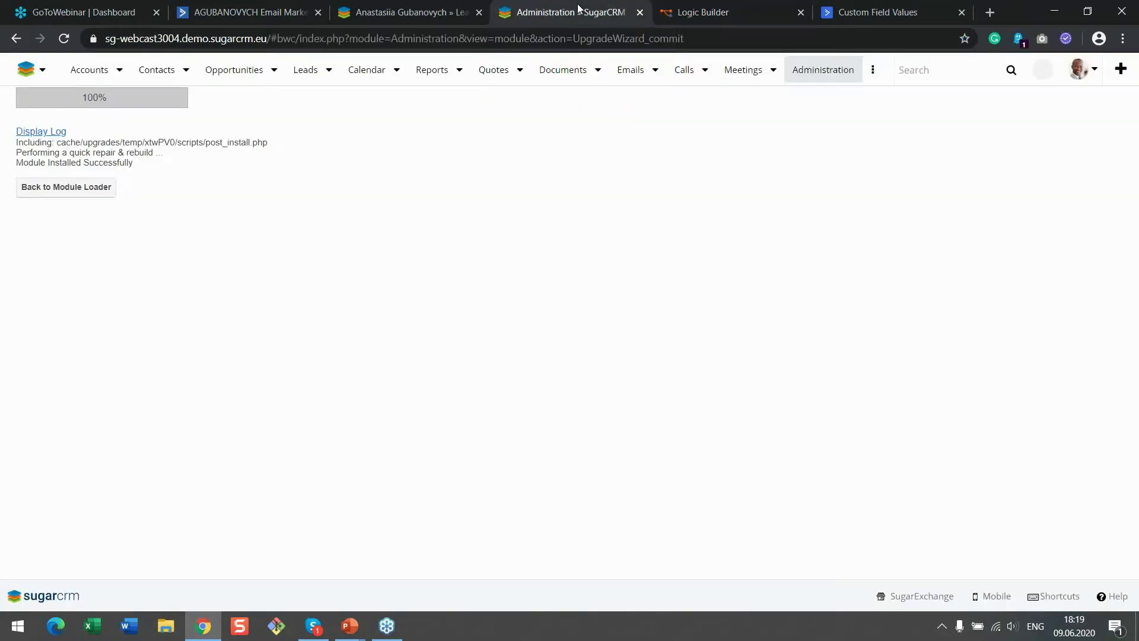
click(117, 197)
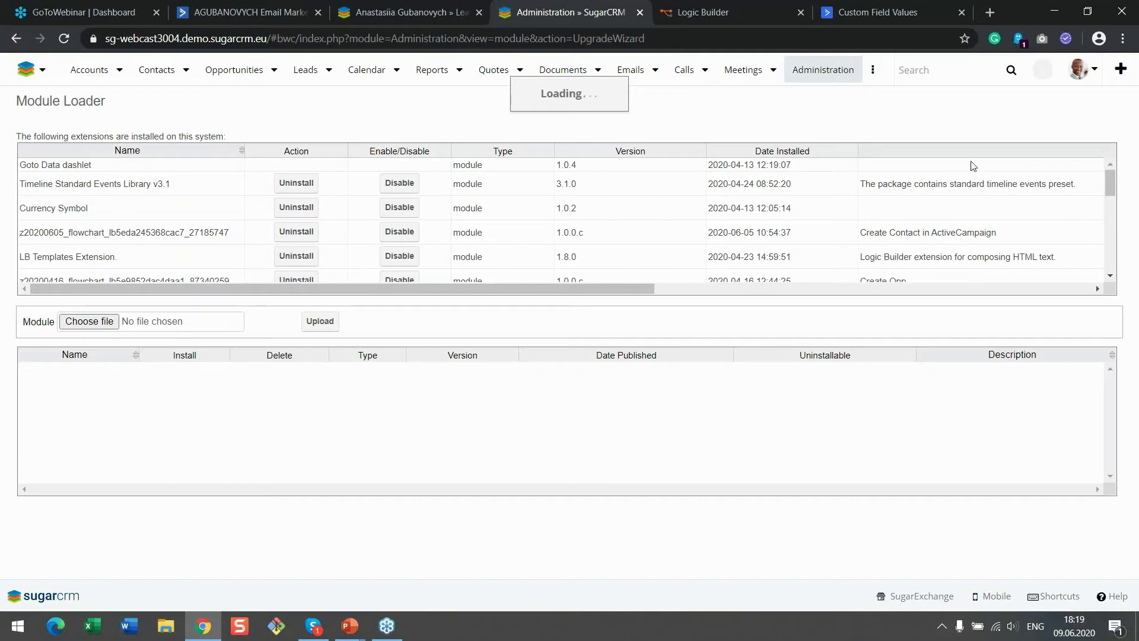
click(1081, 70)
click(1090, 150)
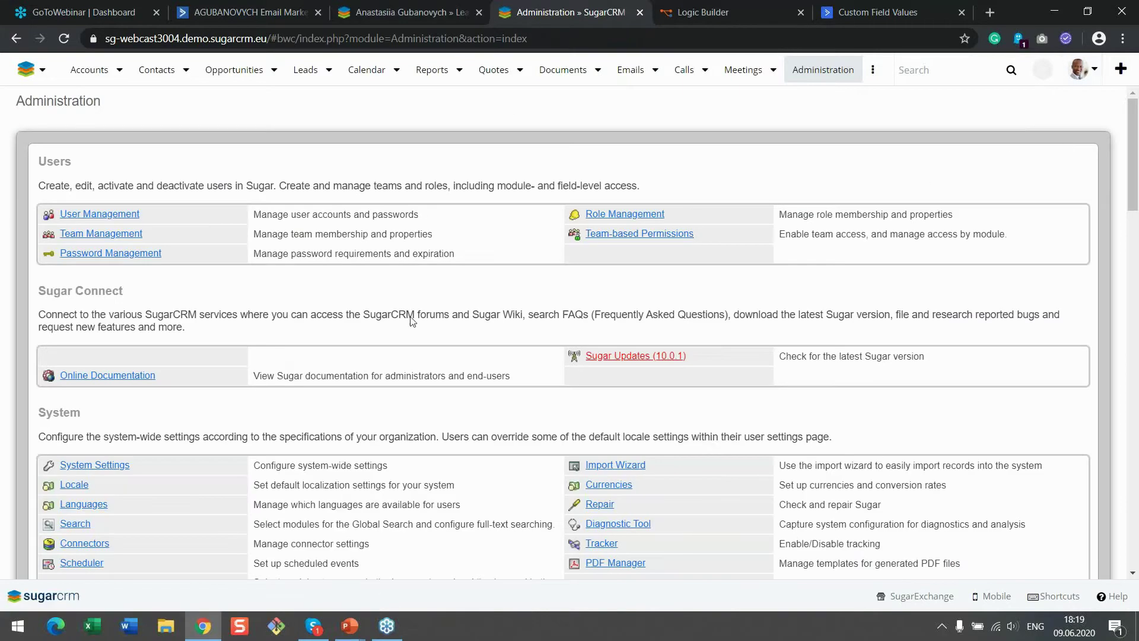
scroll(274, 399, down, 3)
click(89, 316)
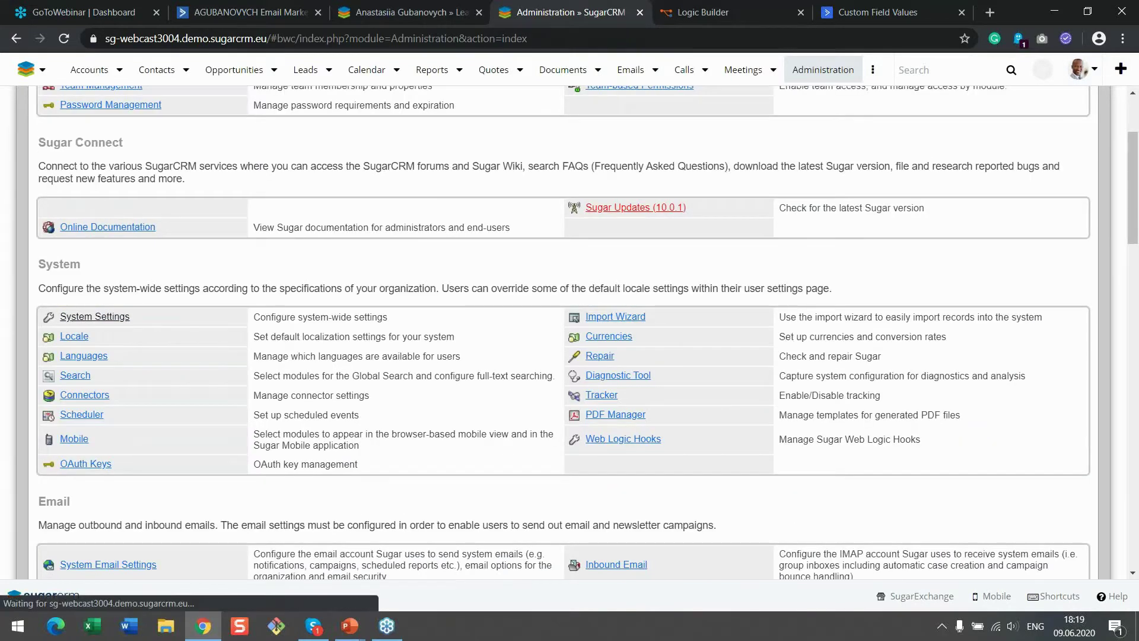
scroll(285, 334, down, 7)
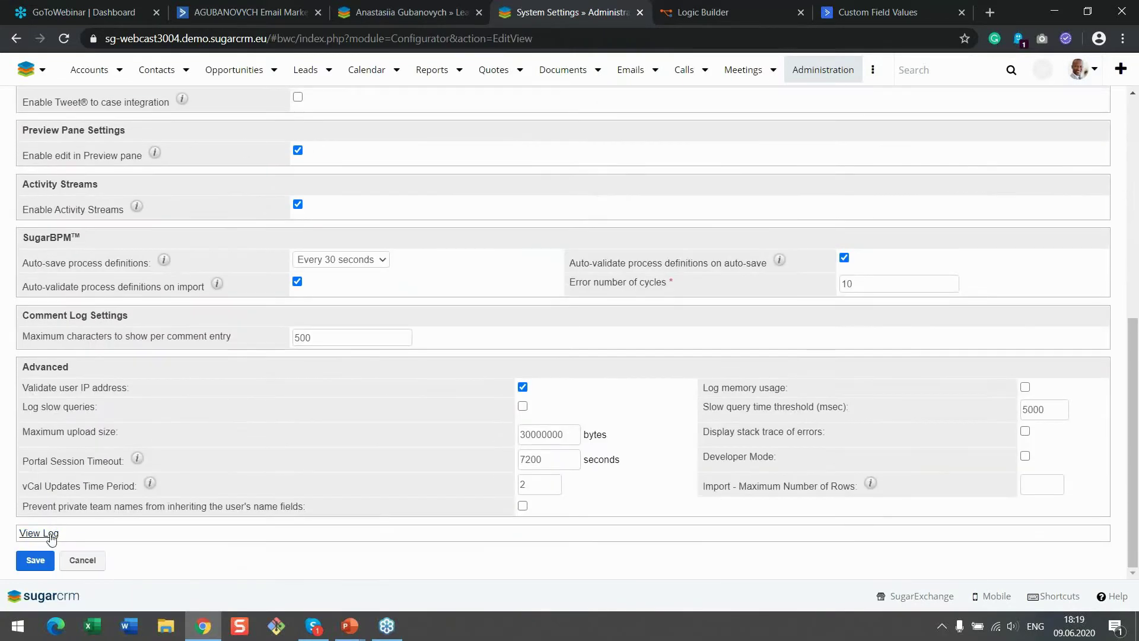
click(49, 534)
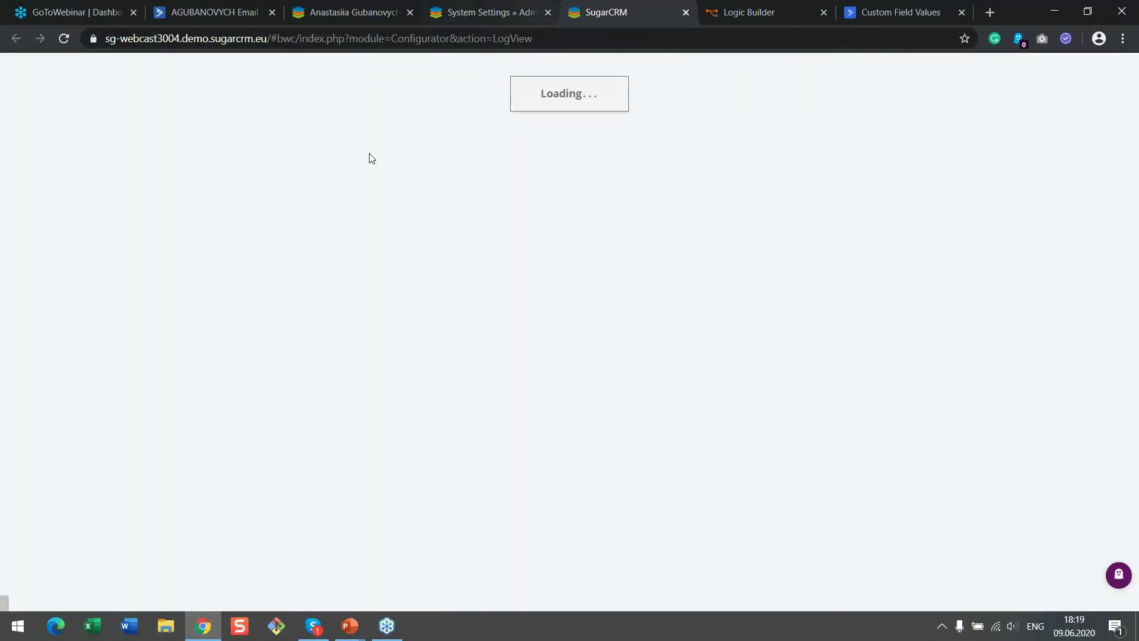
Load the latest log, set a mark point, and refresh from the mark
click(187, 107)
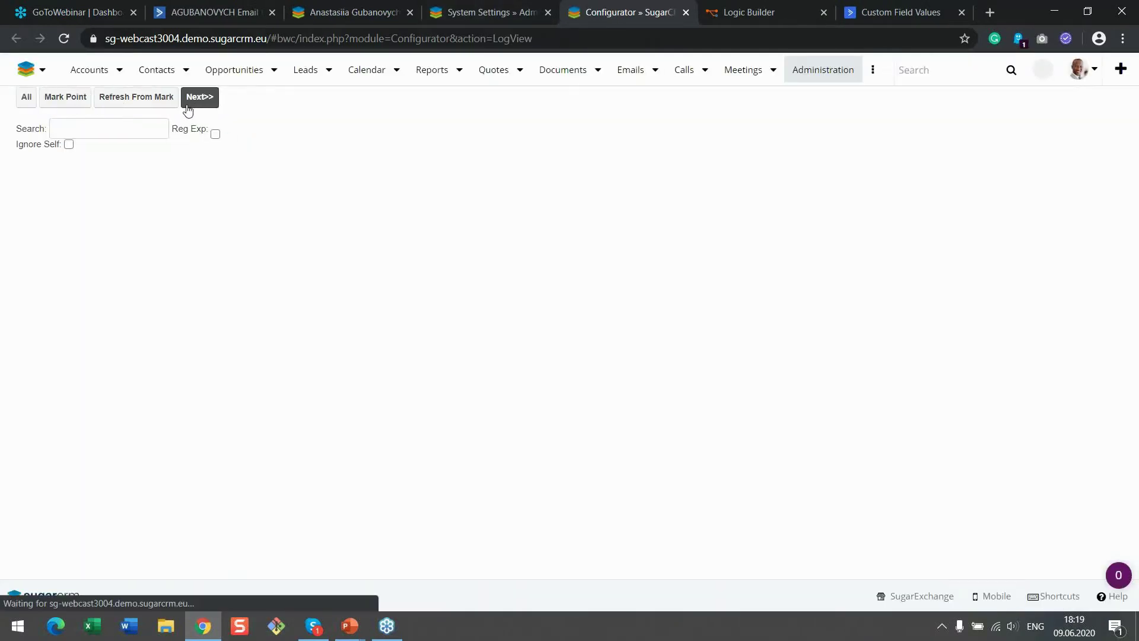
click(88, 99)
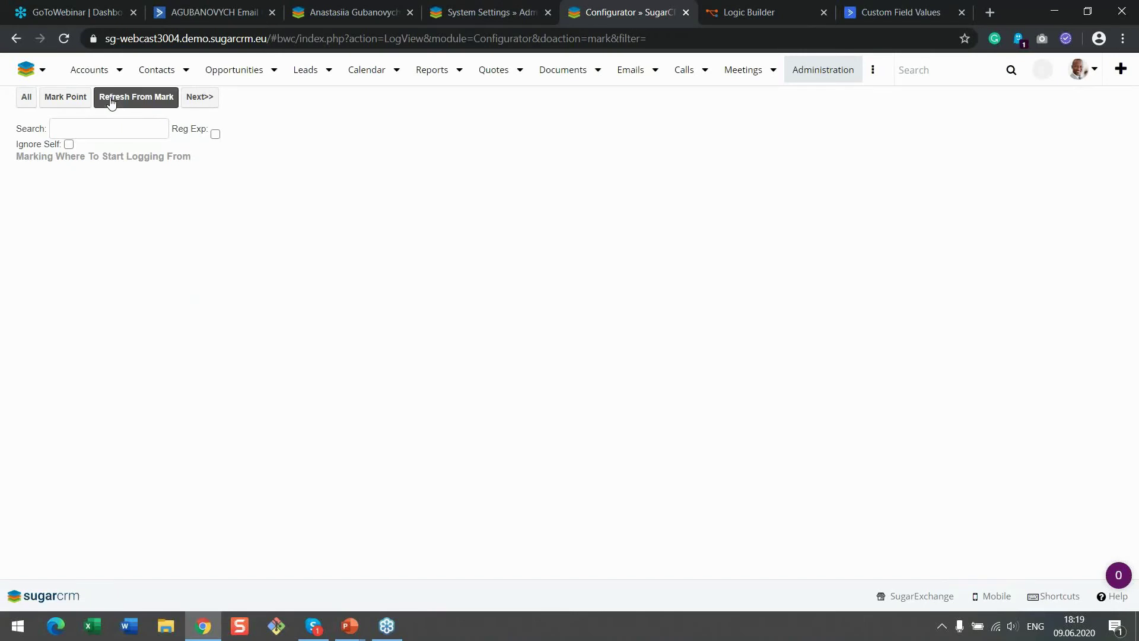
click(111, 102)
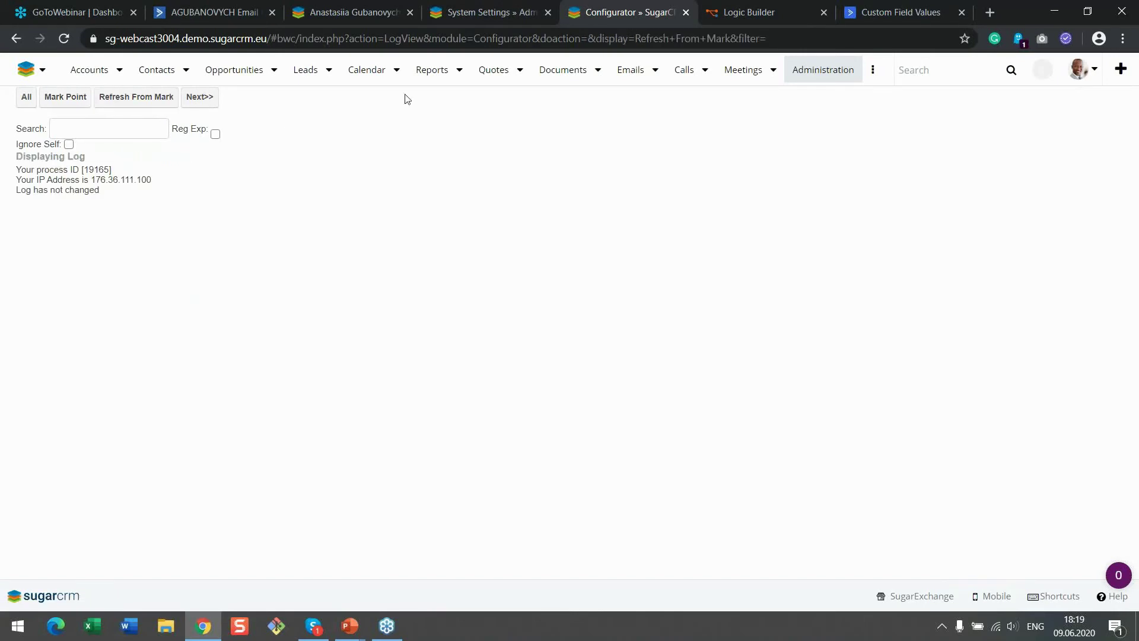
click(547, 13)
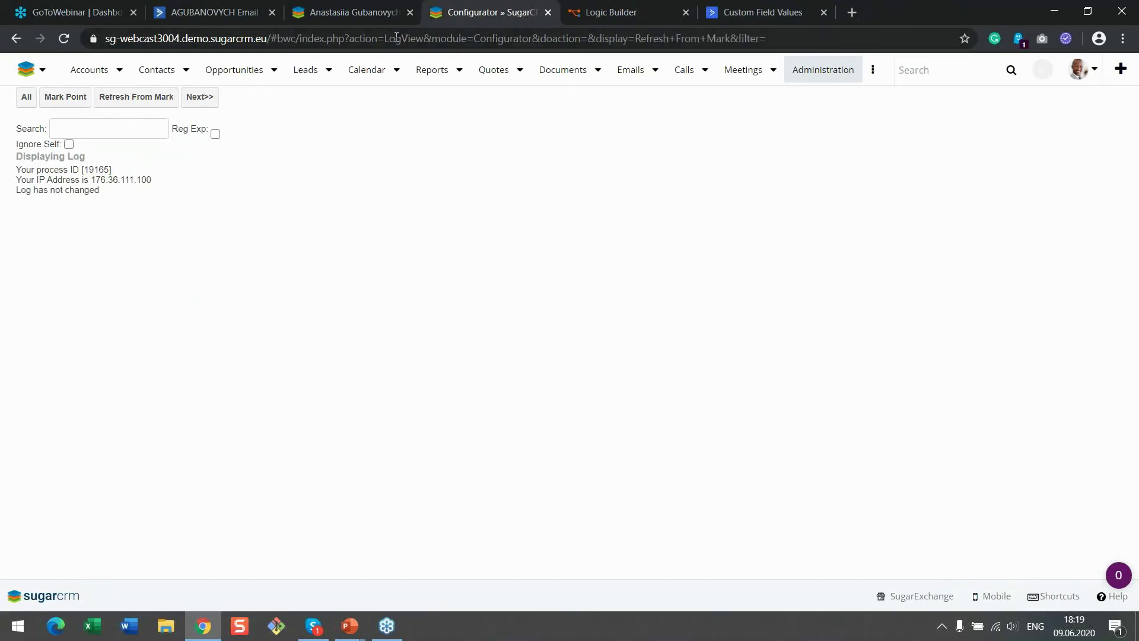
Change the lead's Stage from New to Nurturing and save it
click(354, 13)
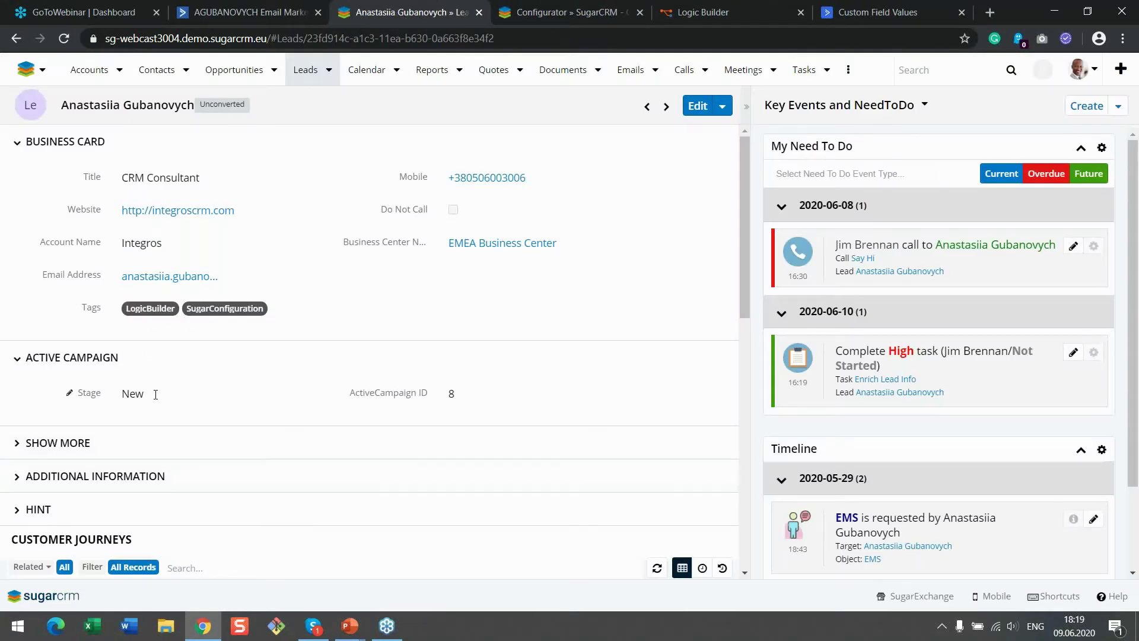
click(247, 15)
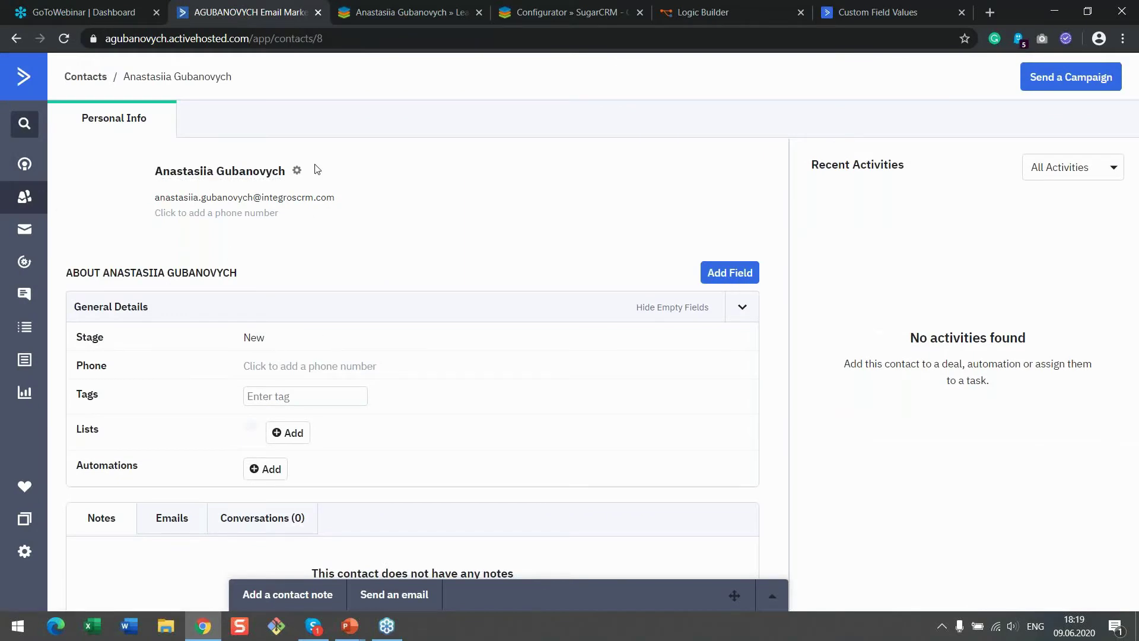
click(391, 17)
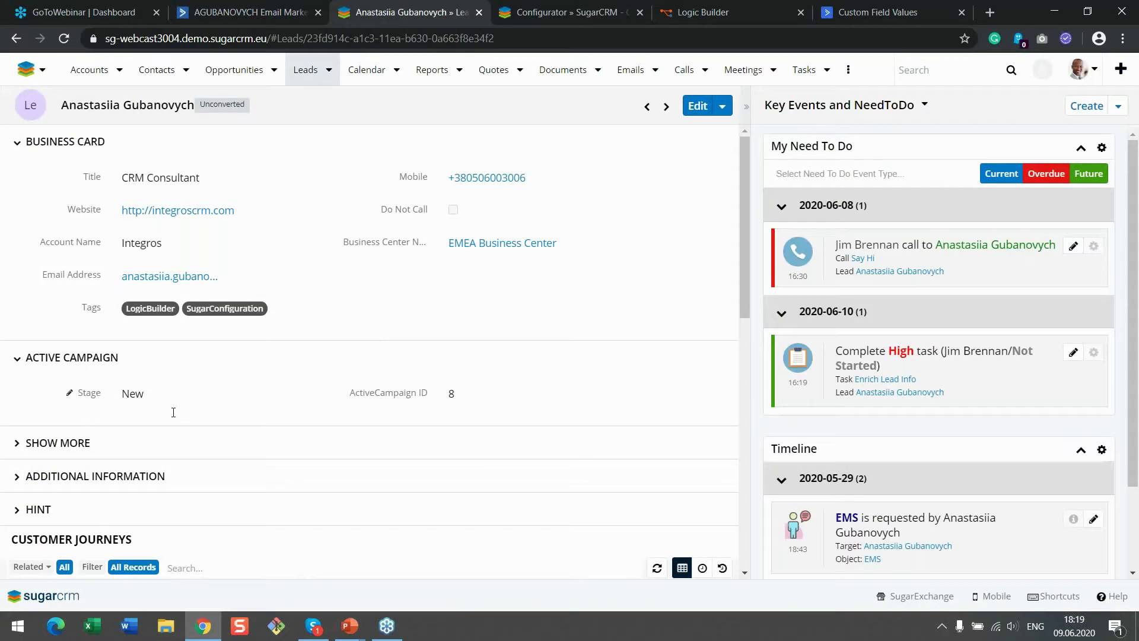
click(141, 395)
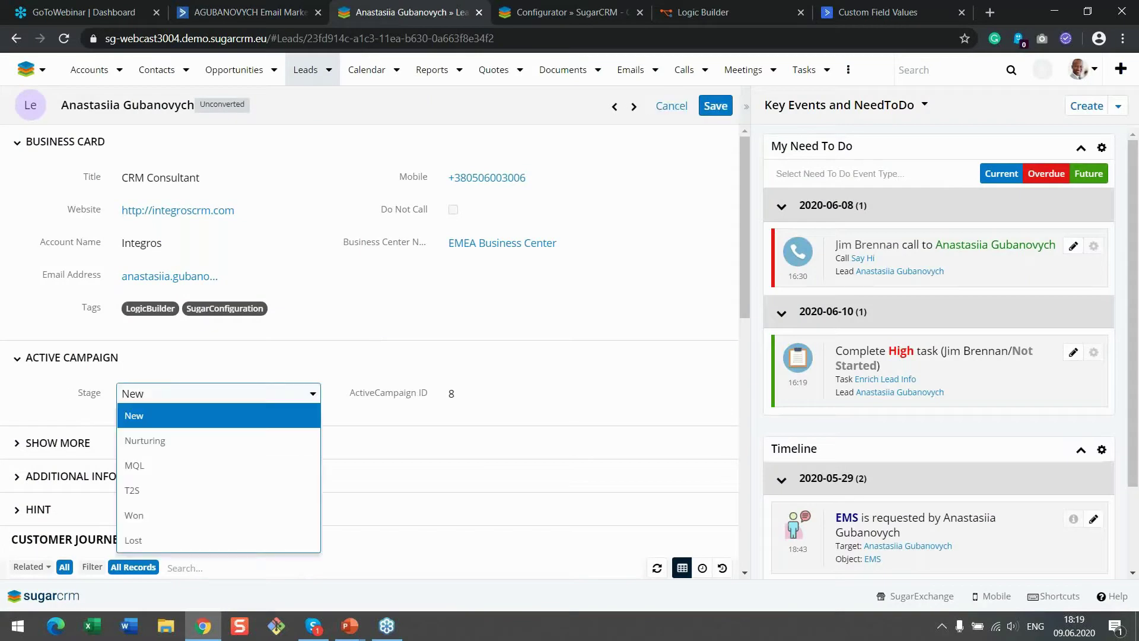
click(145, 440)
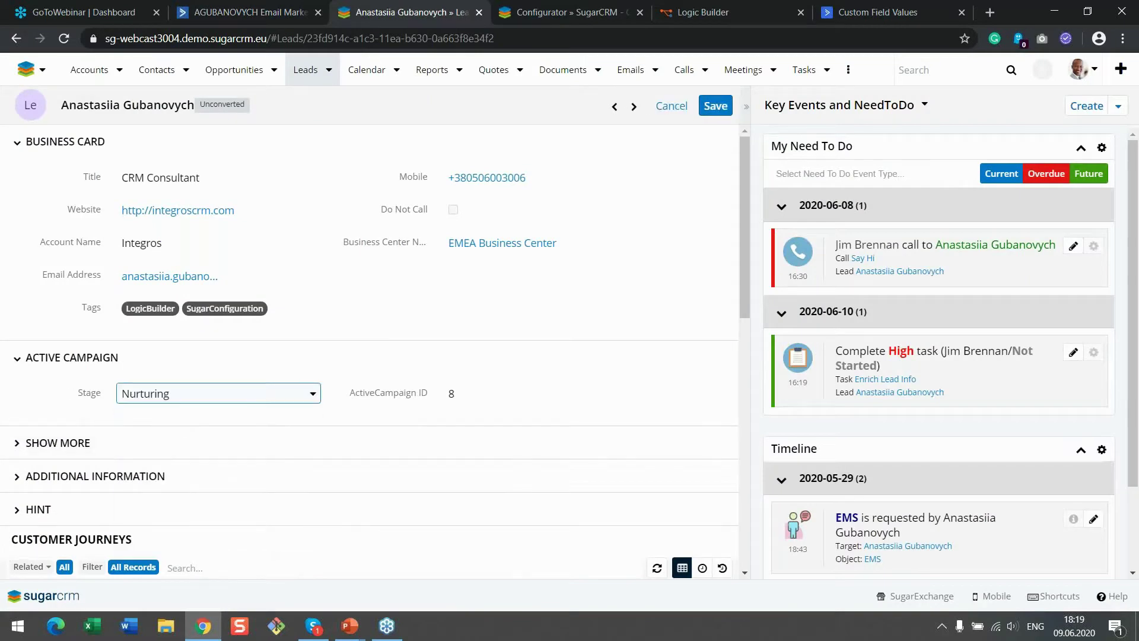
click(718, 107)
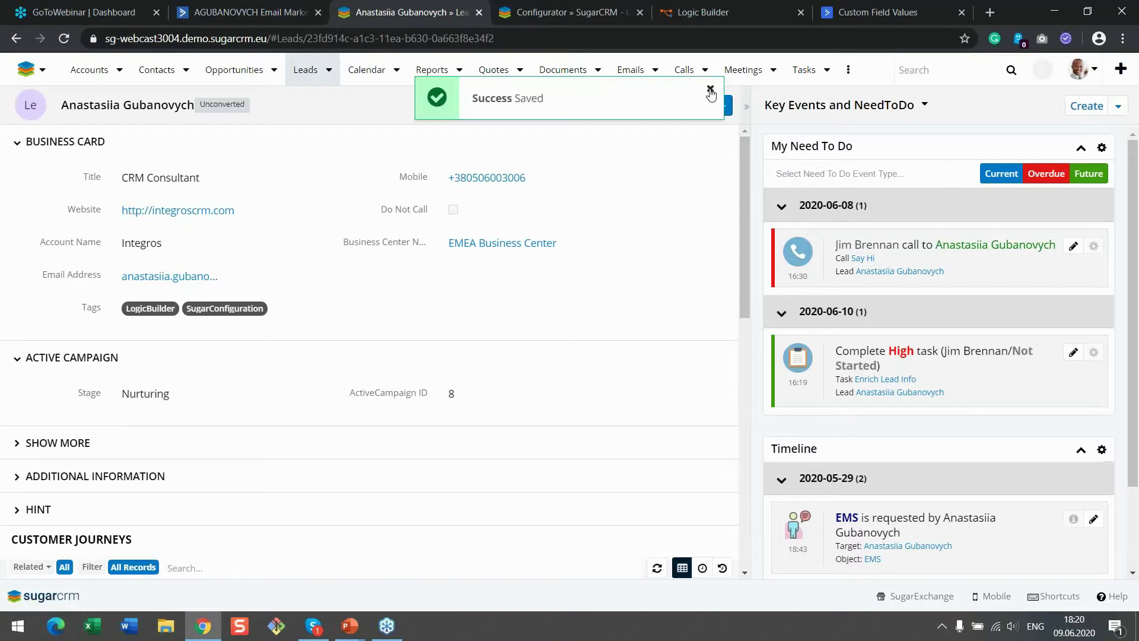
click(710, 91)
Reload the ActiveCampaign contact and check the new log entries showing the 422 duplicate-entry error
click(255, 15)
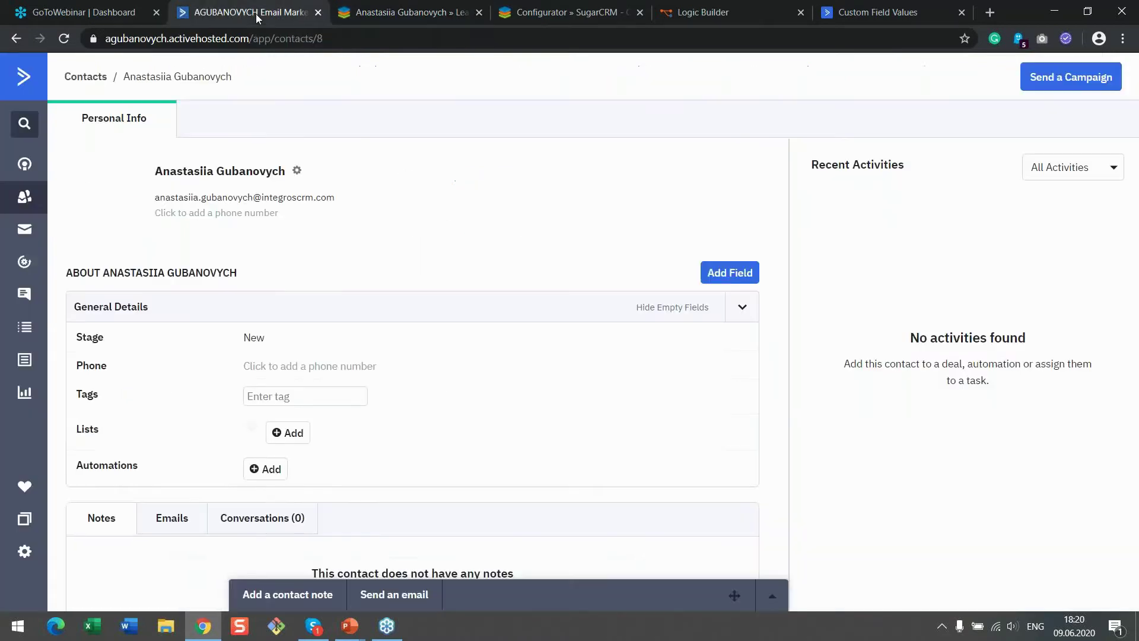
click(65, 42)
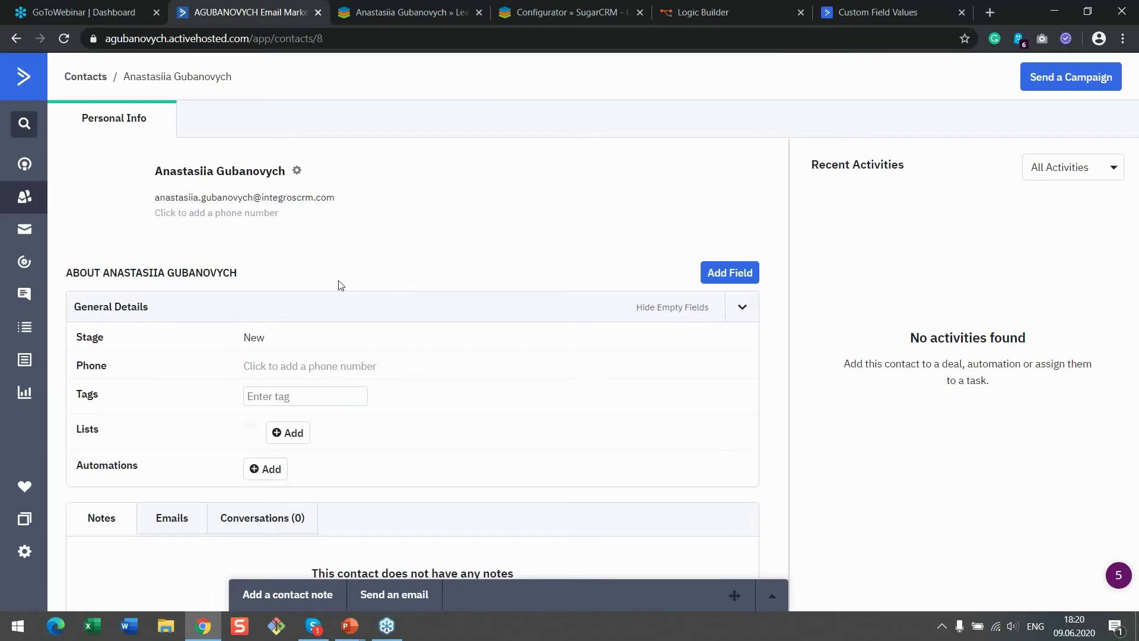
click(543, 13)
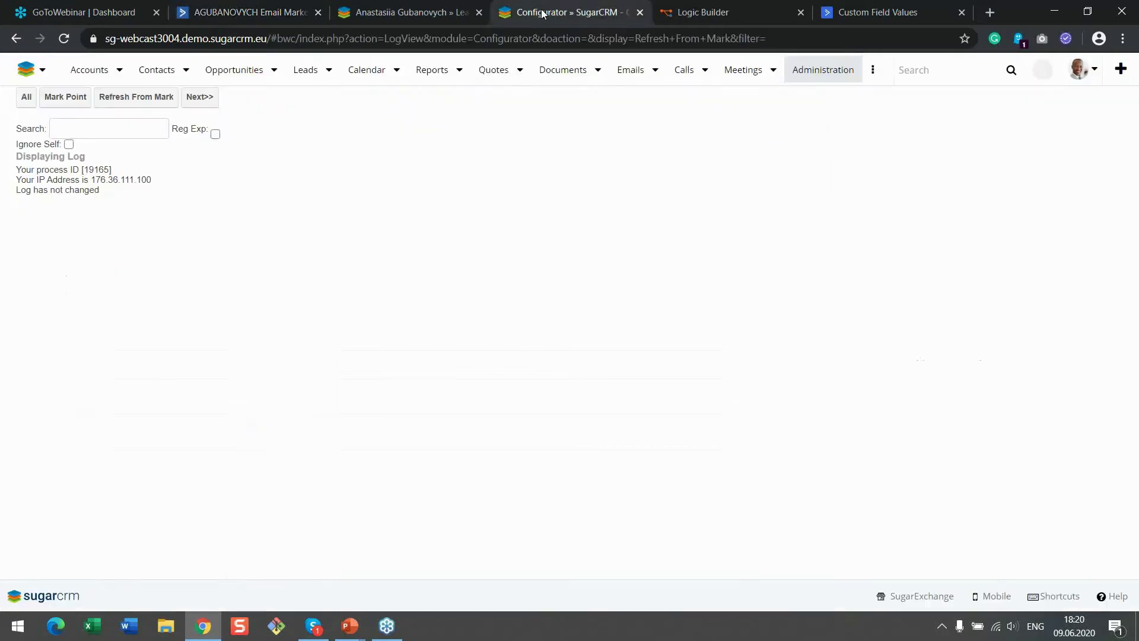
click(199, 98)
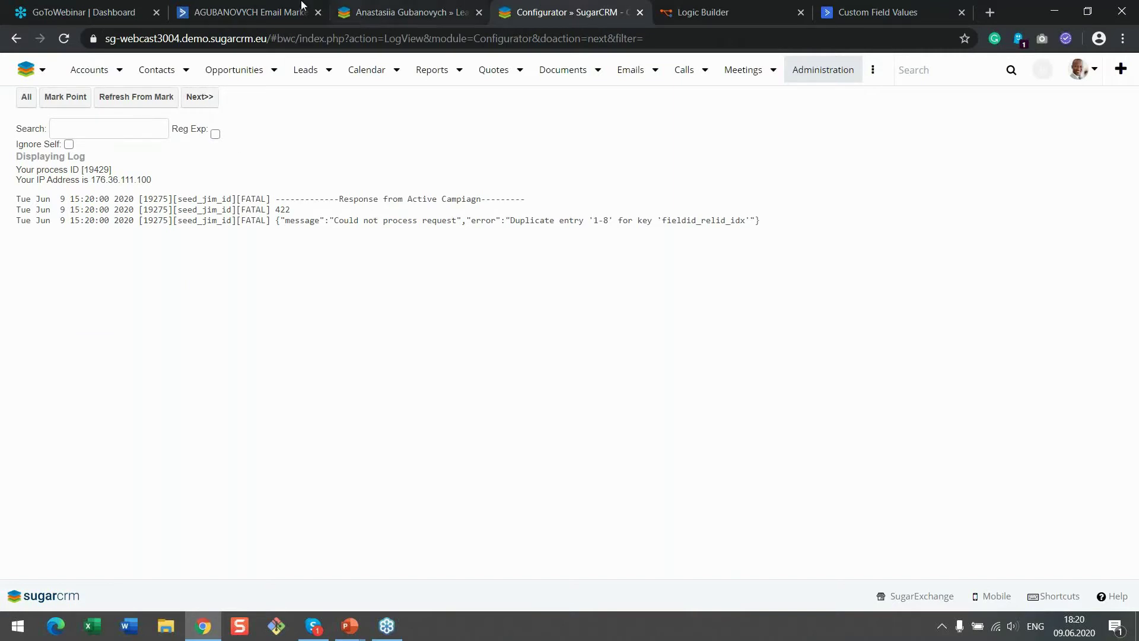
click(273, 12)
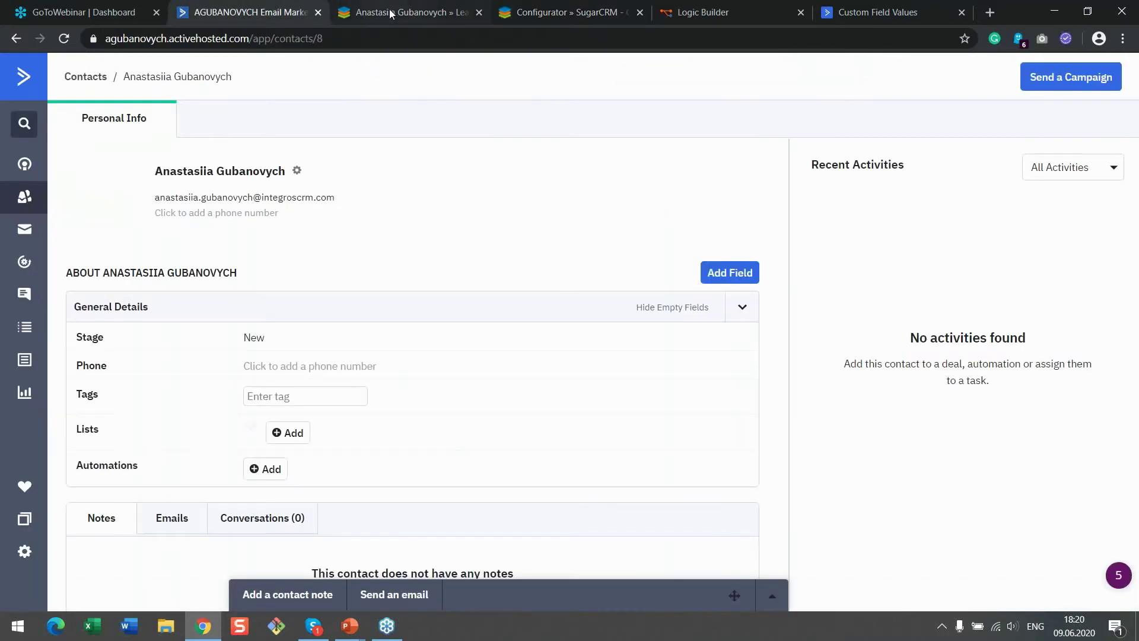
Open the second recent lead in SugarCRM and view its matching ActiveCampaign contact
click(365, 13)
click(333, 70)
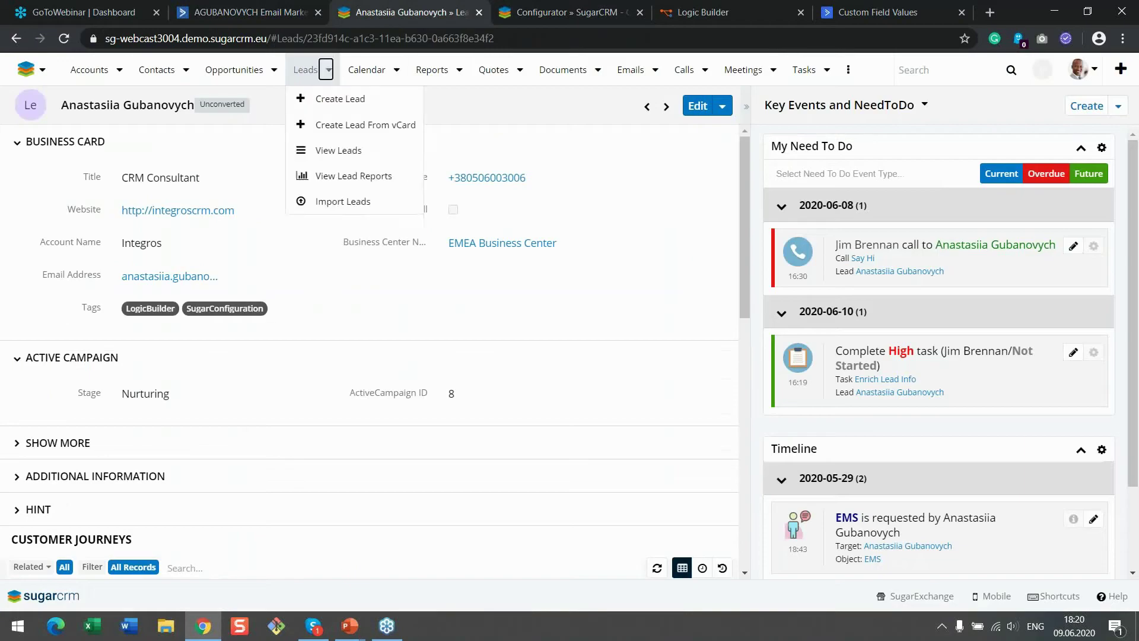
click(358, 254)
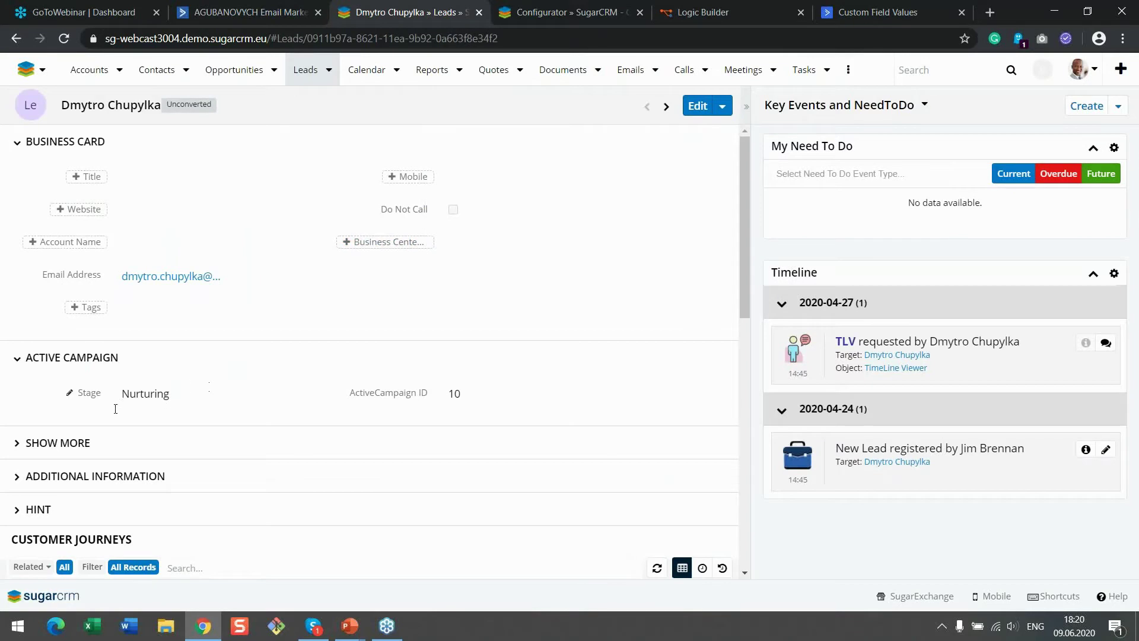
click(249, 12)
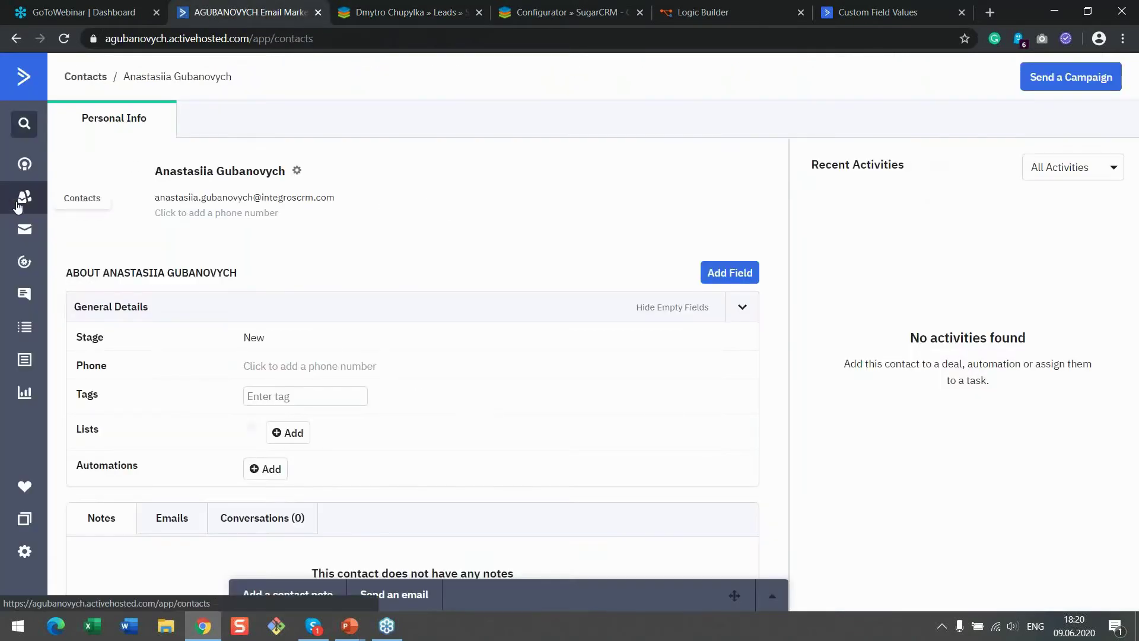
click(24, 201)
click(311, 308)
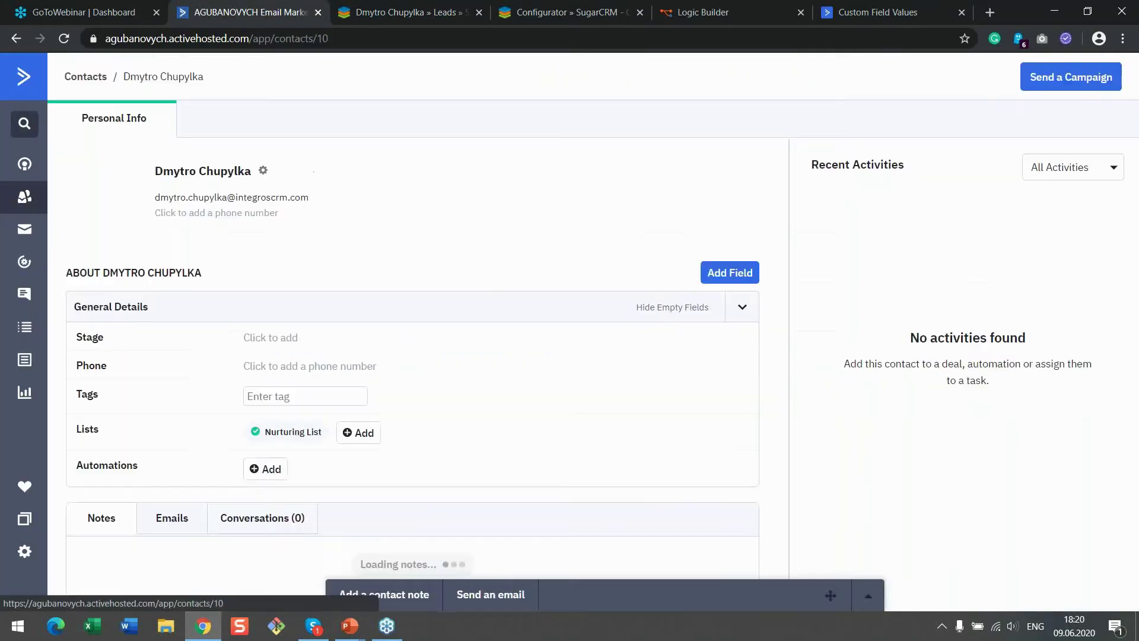
Change the lead's Stage to T2S, save, and reload the ActiveCampaign contact to confirm
click(398, 8)
click(162, 394)
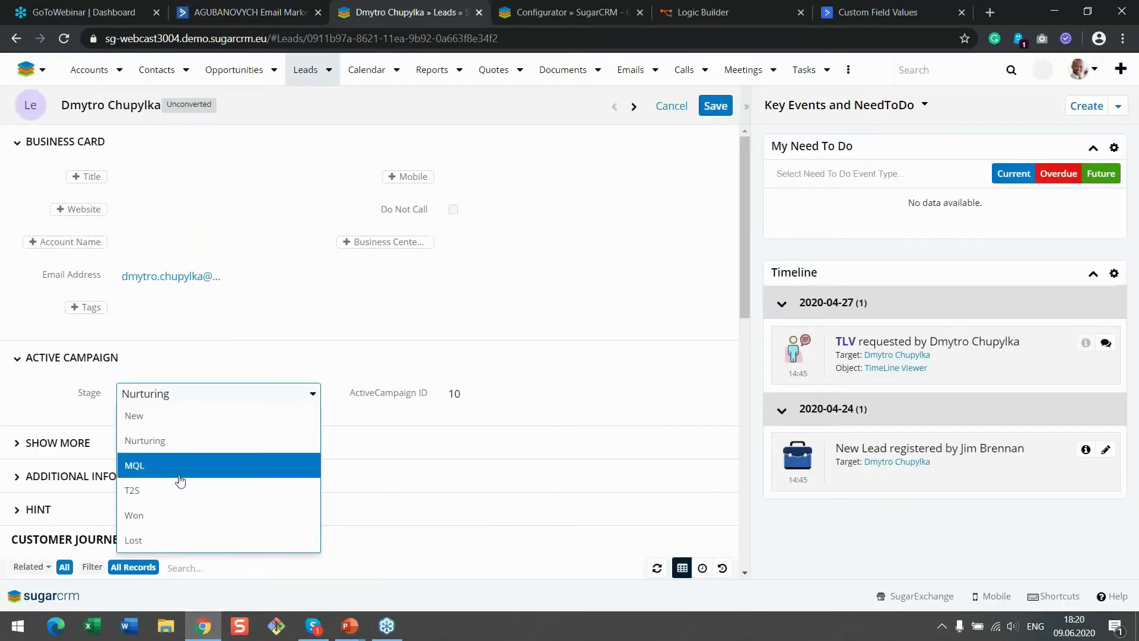
click(188, 515)
click(175, 394)
click(177, 486)
click(715, 105)
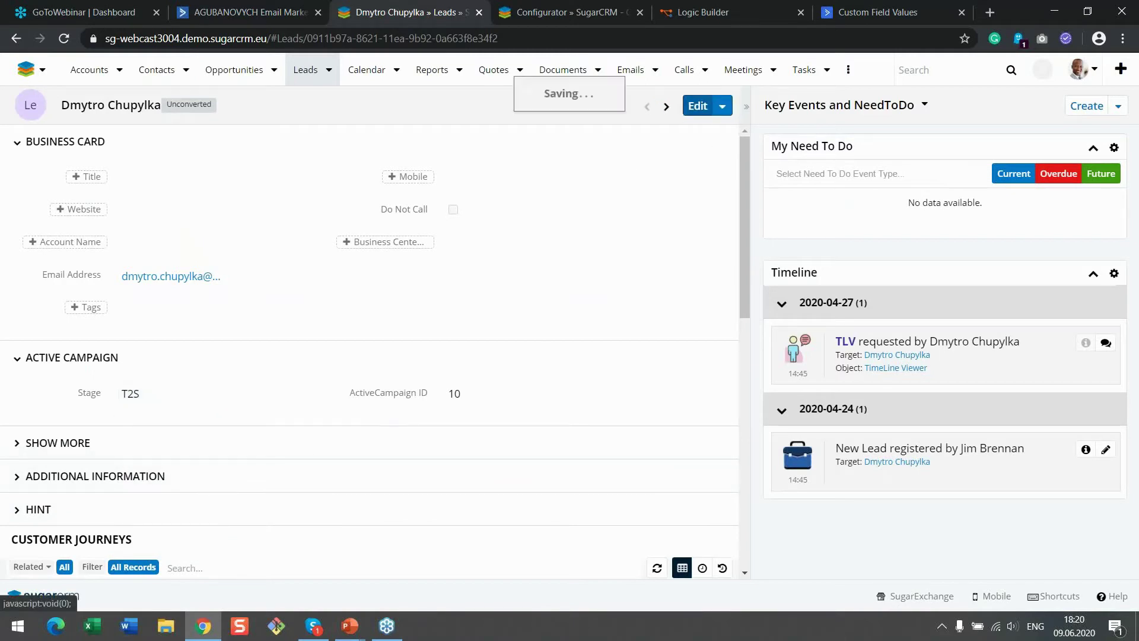
click(223, 10)
click(64, 38)
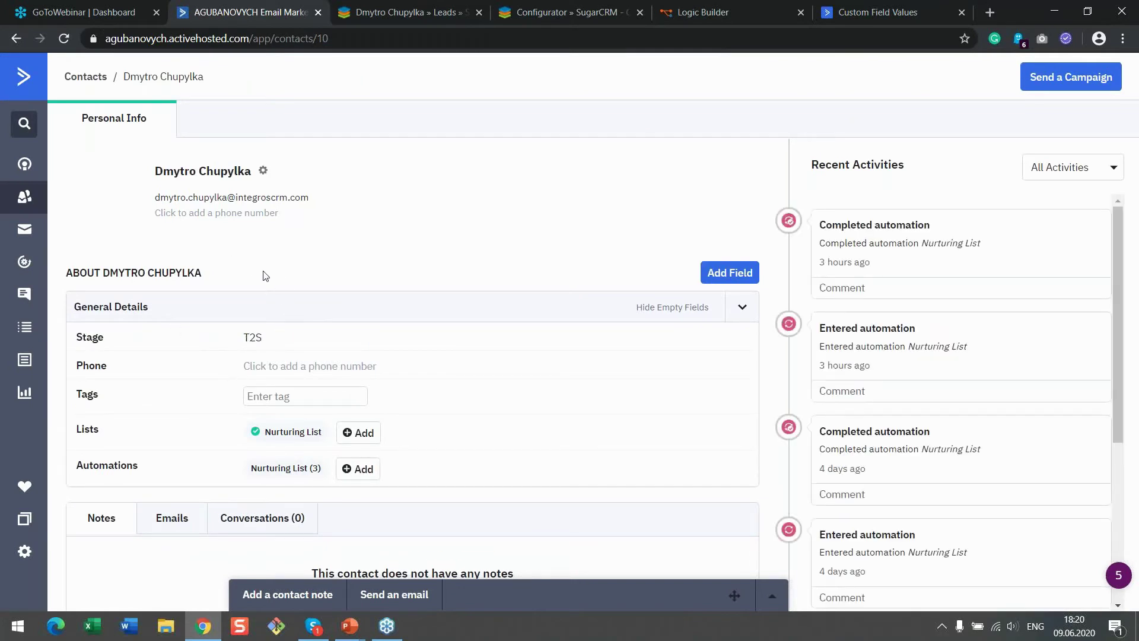
Refresh the SugarCRM log from the mark and inspect ActiveCampaign's 200 response
click(576, 8)
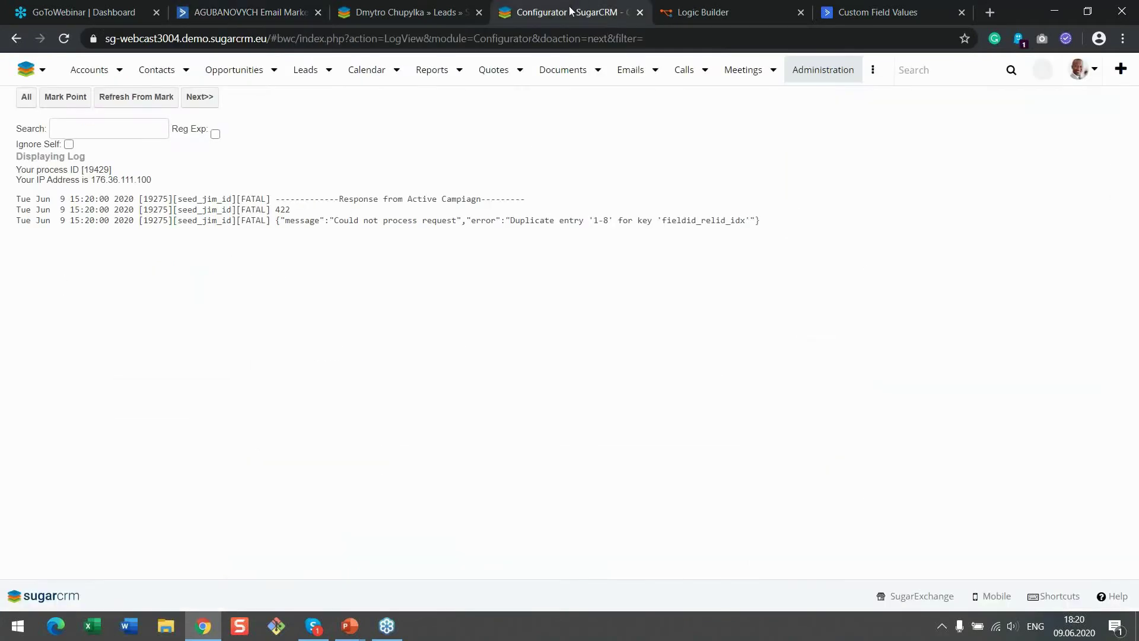
click(169, 101)
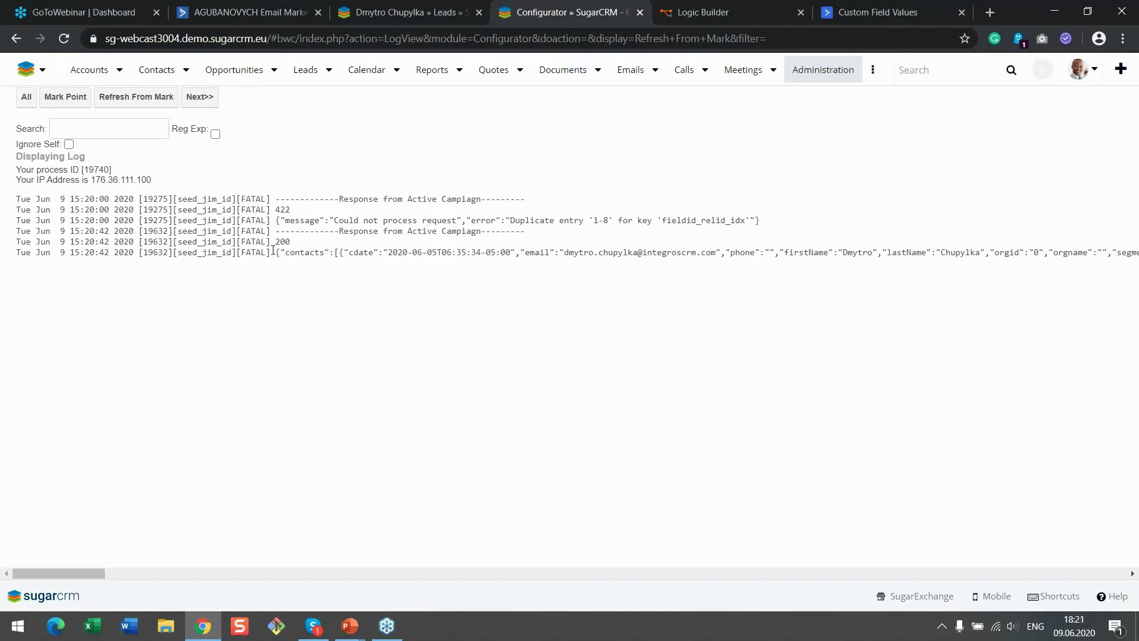
drag(279, 242, 297, 247)
click(294, 246)
drag(95, 571, 166, 567)
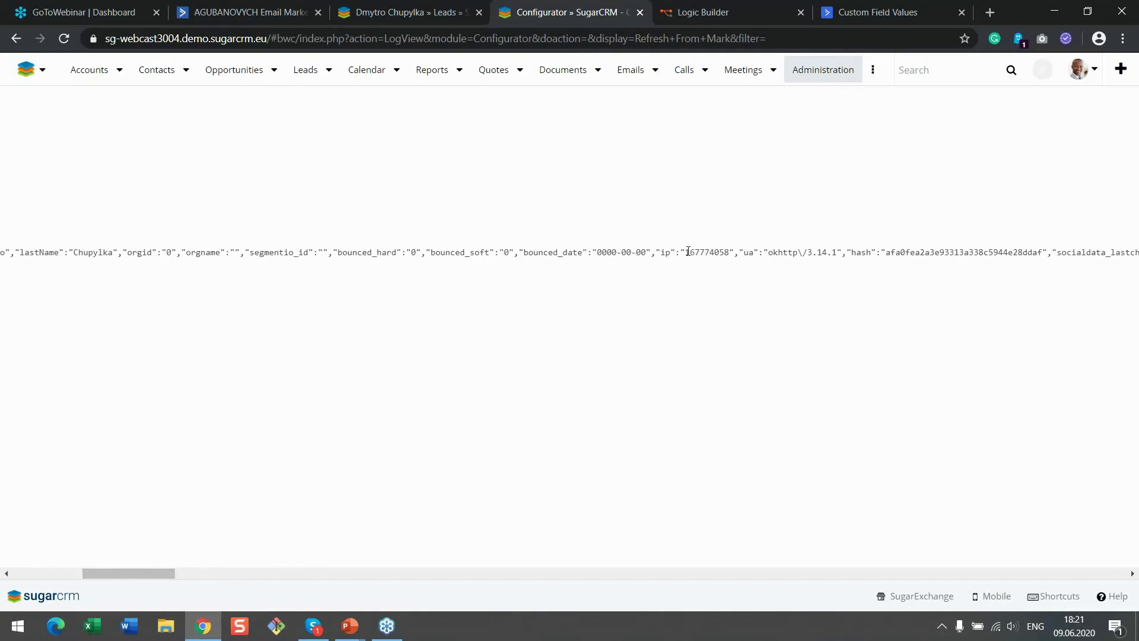
drag(156, 574, 77, 574)
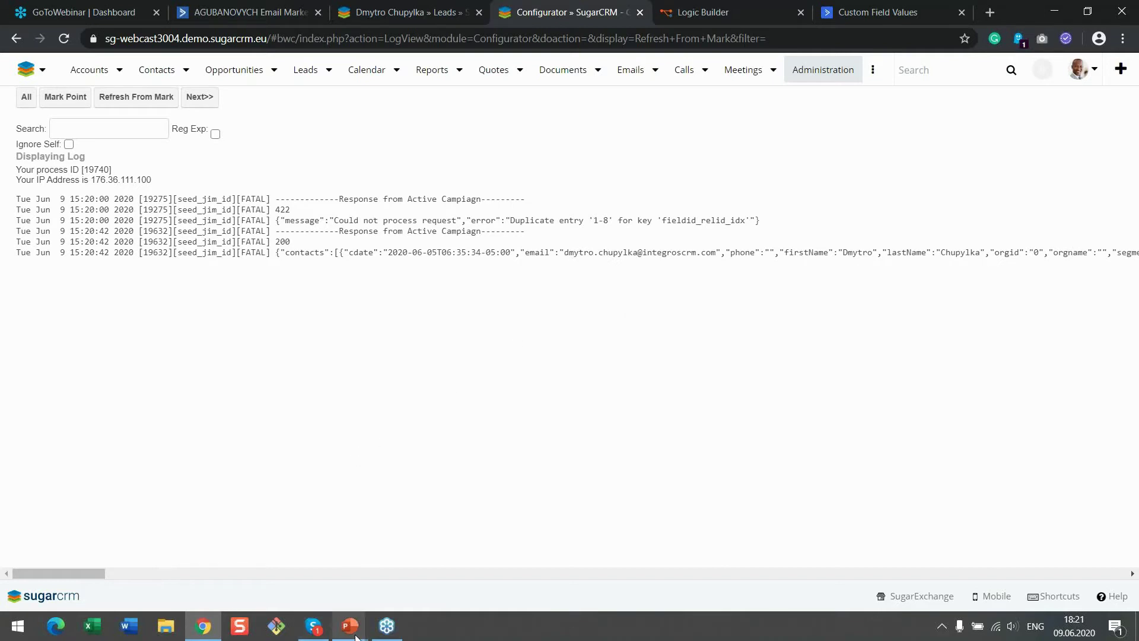
Bring up the presentation slide show and advance to the free-trial slide
mouse_move(356, 636)
click(409, 576)
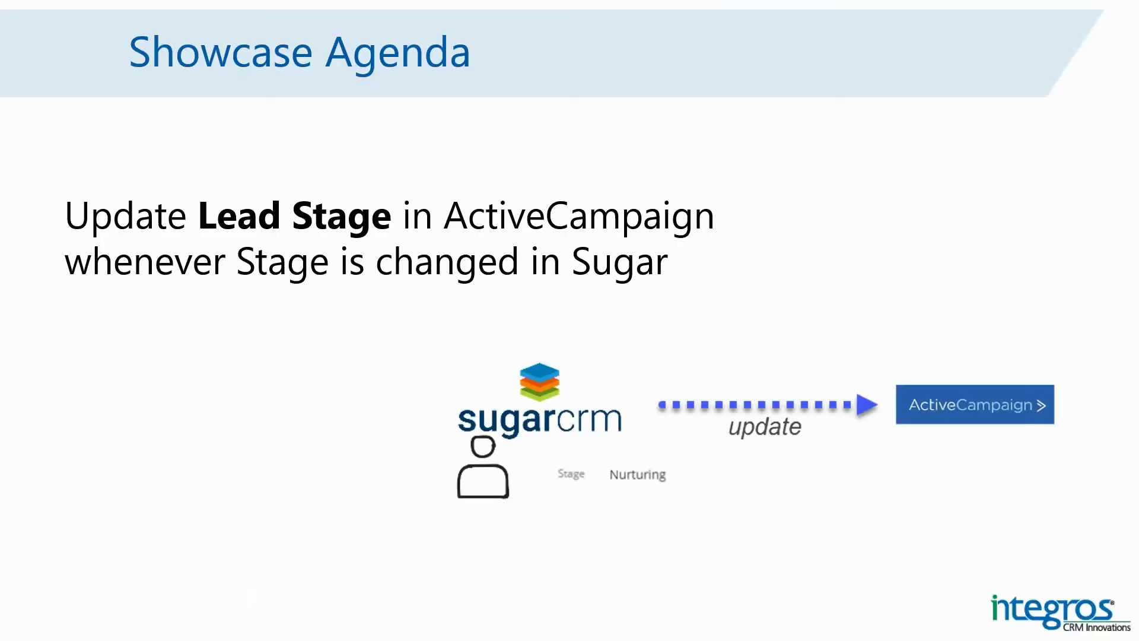
click(597, 321)
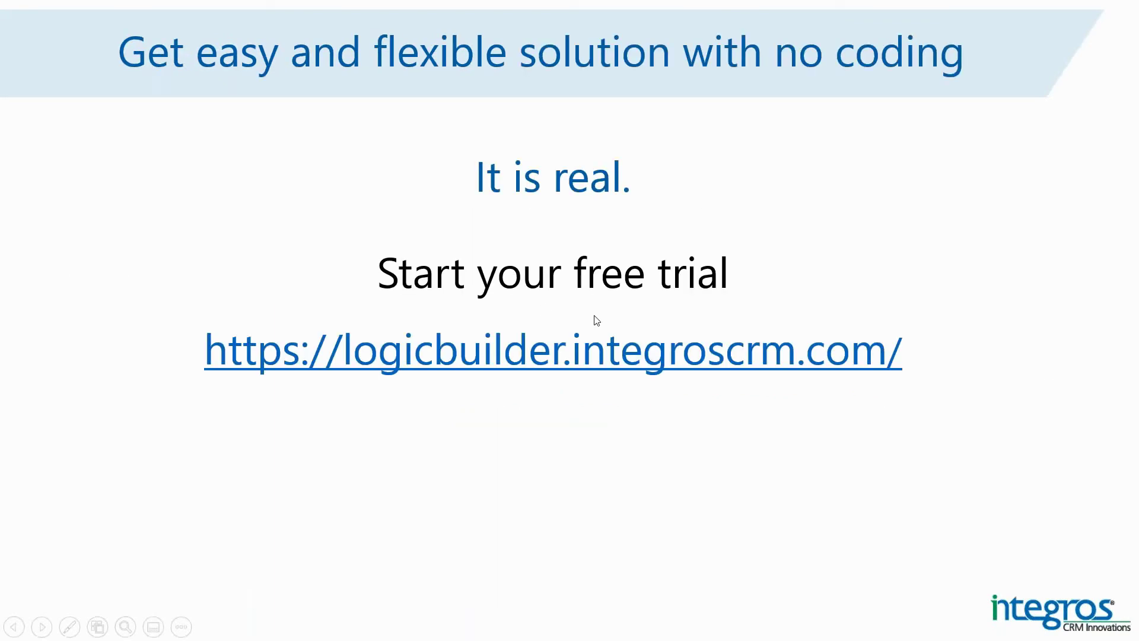